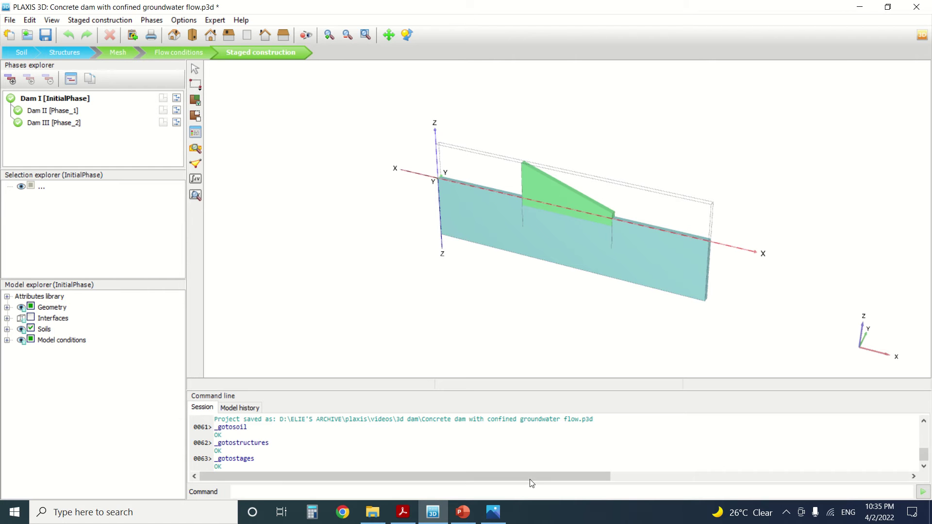
- Switch to Adobe Acrobat Reader and read the introduction and geometry description of the concrete dam validation document
left_click(494, 512)
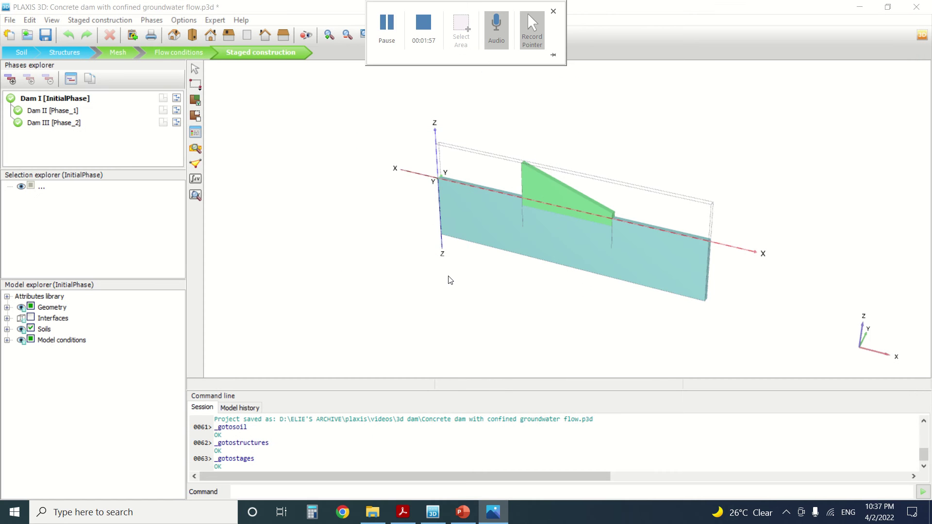
left_click(403, 512)
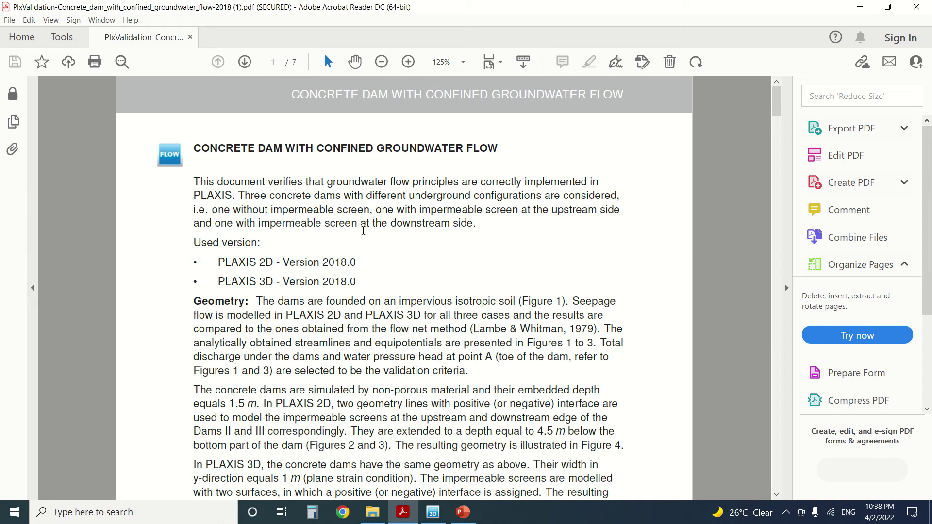
scroll(309, 212, "down", 2)
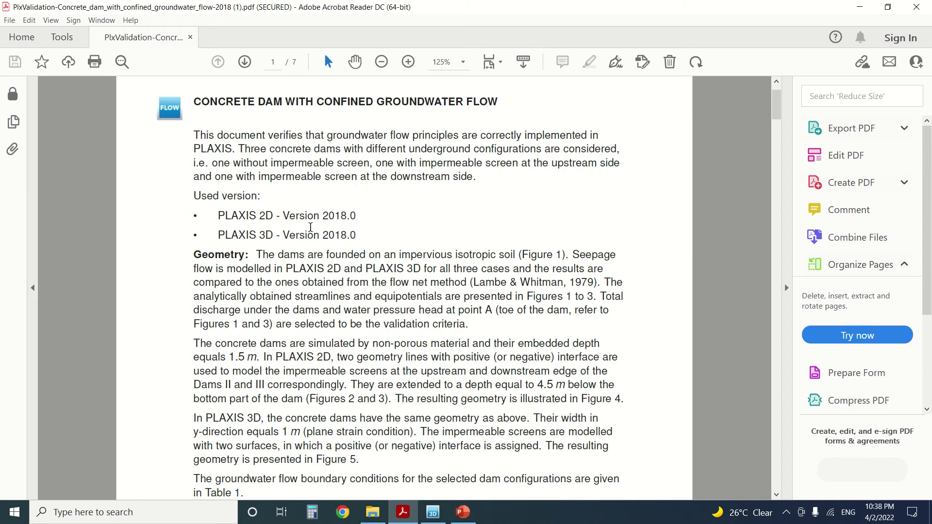
scroll(310, 228, "down", 2)
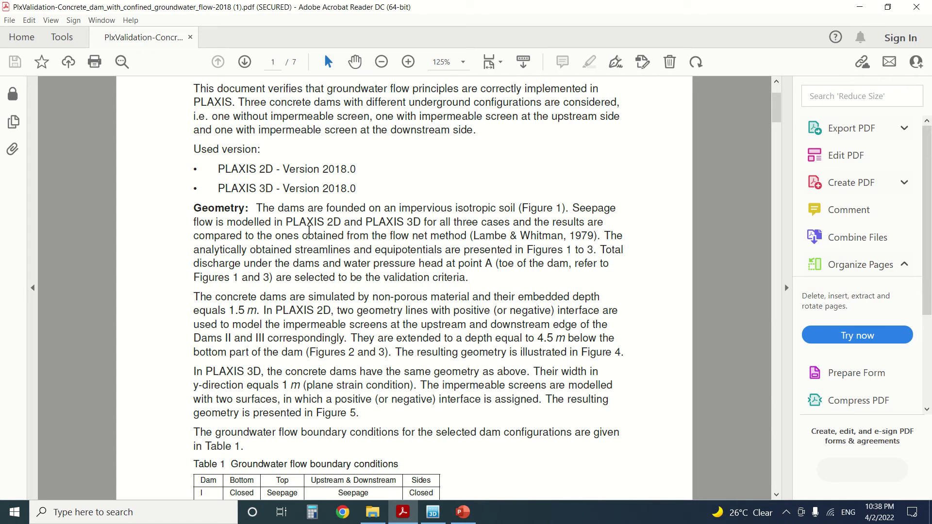
scroll(309, 231, "down", 1)
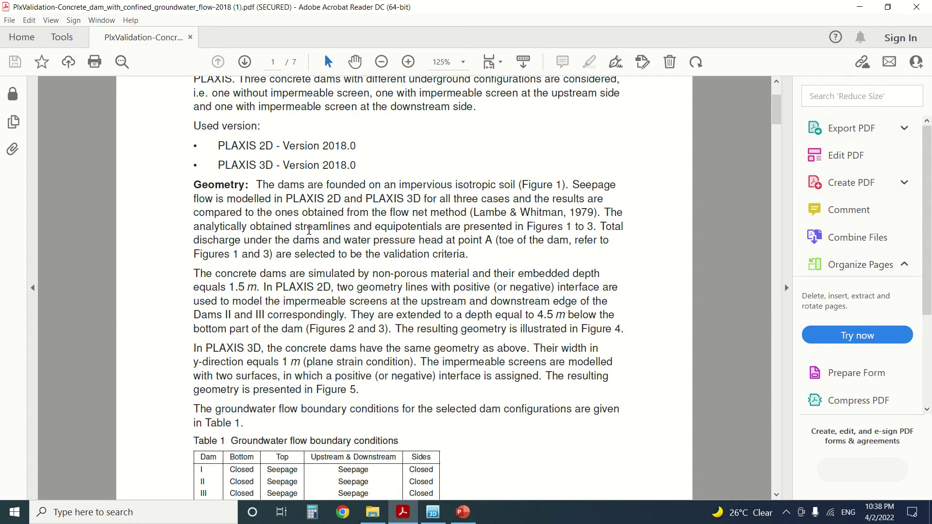
scroll(310, 230, "down", 1)
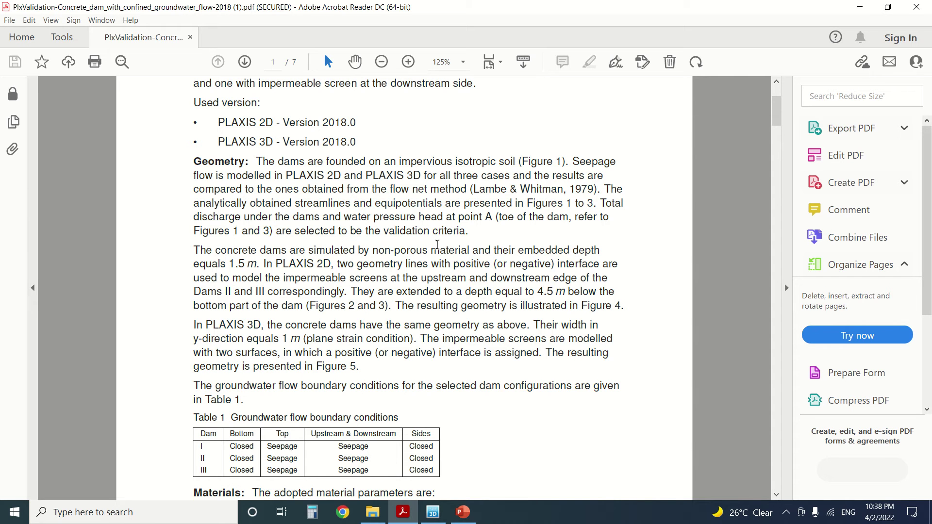
scroll(250, 252, "down", 2)
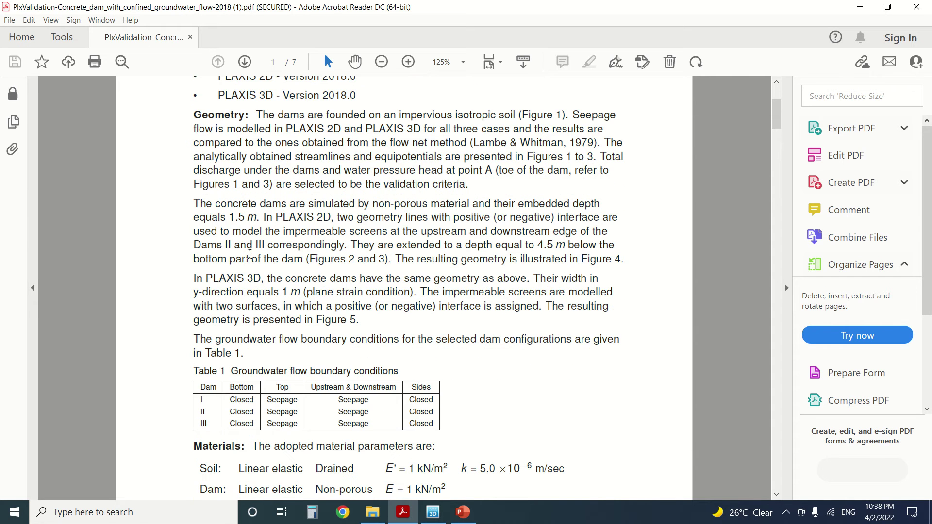
scroll(277, 214, "down", 1)
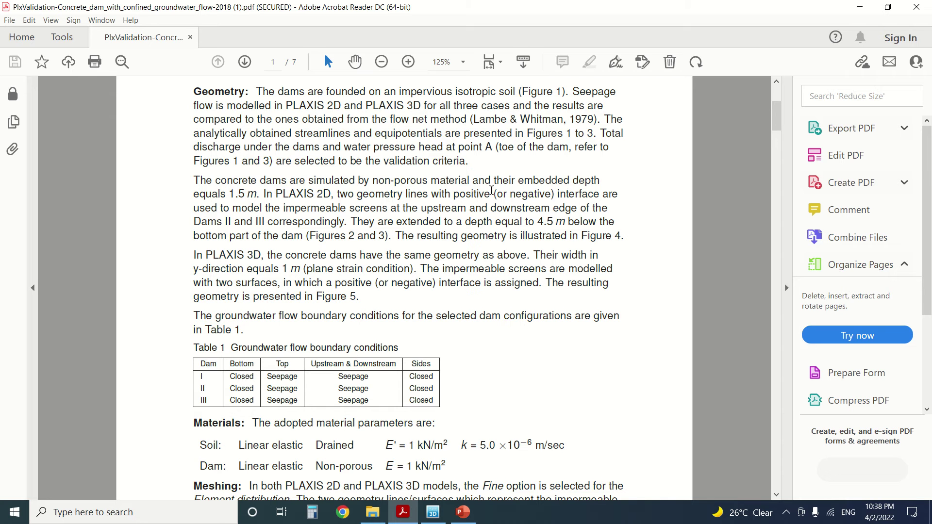
left_click_drag(475, 182, 420, 183)
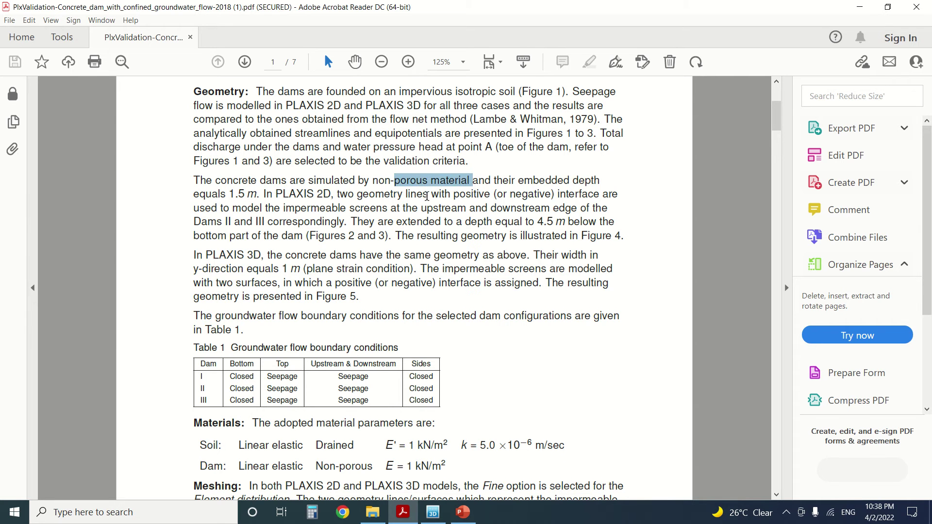
left_click(427, 195)
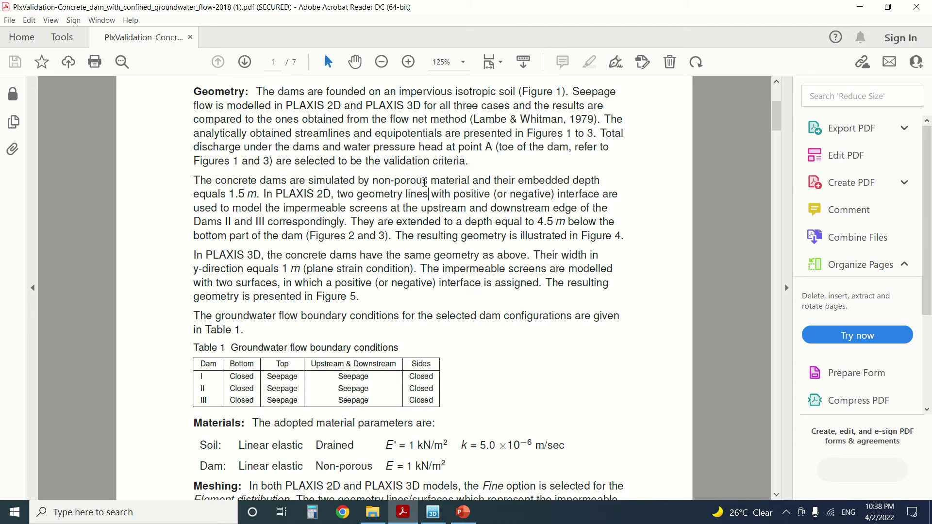
- Read the PLAXIS 3D geometry paragraph and the groundwater flow boundary conditions in Table 1
scroll(425, 182, "down", 1)
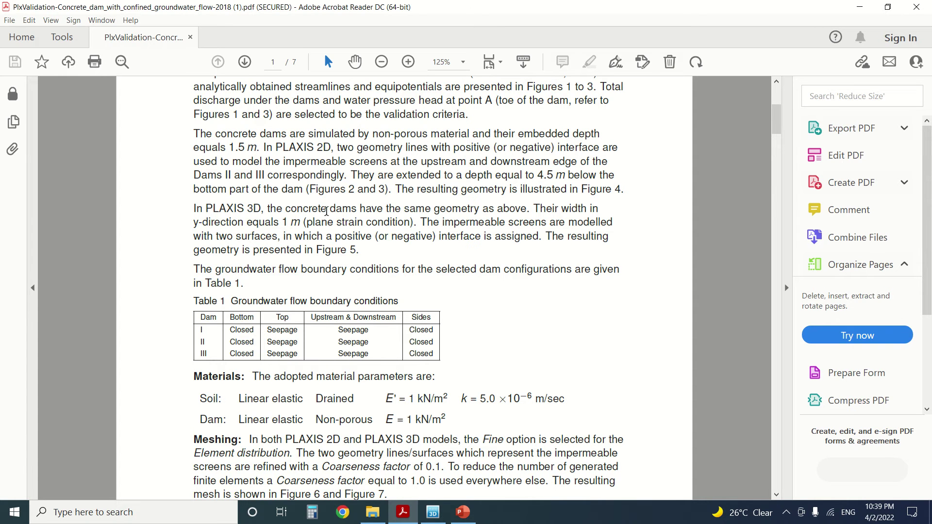
scroll(330, 210, "down", 1)
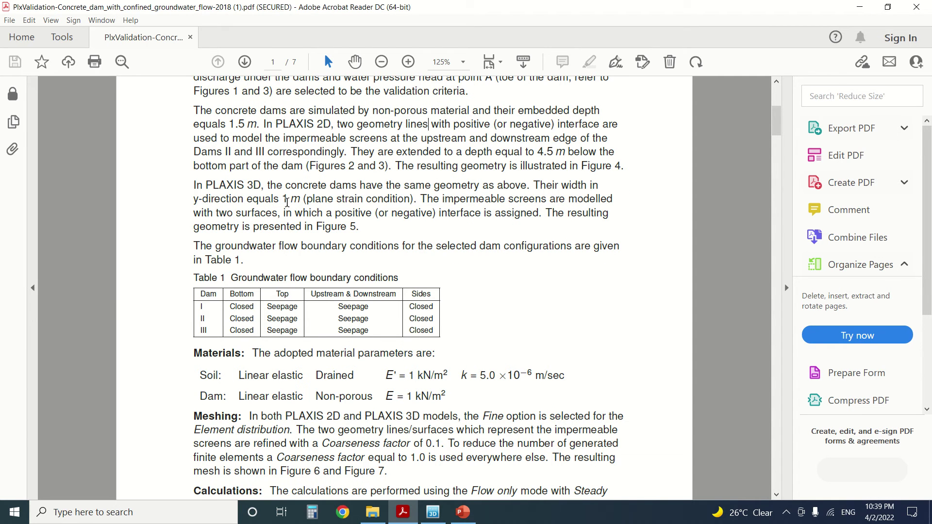
scroll(287, 202, "down", 2)
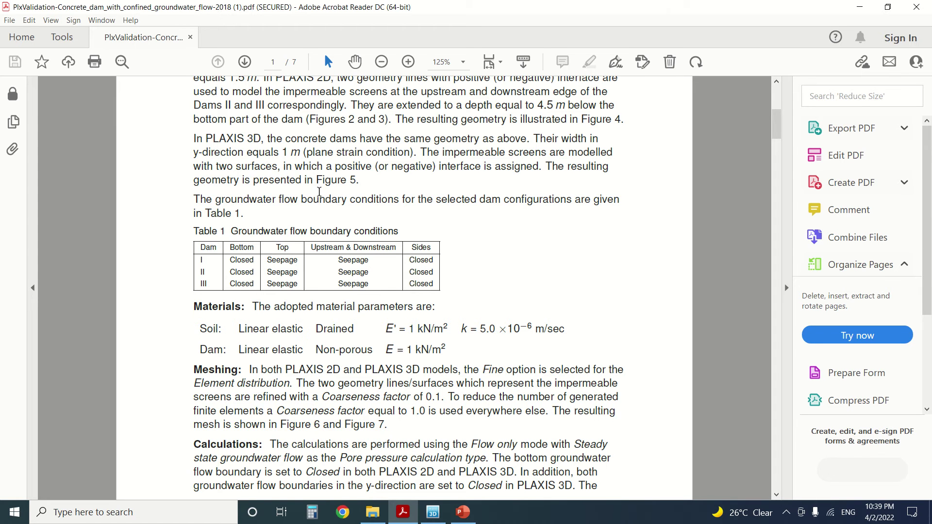
scroll(318, 189, "down", 1)
scroll(211, 217, "down", 1)
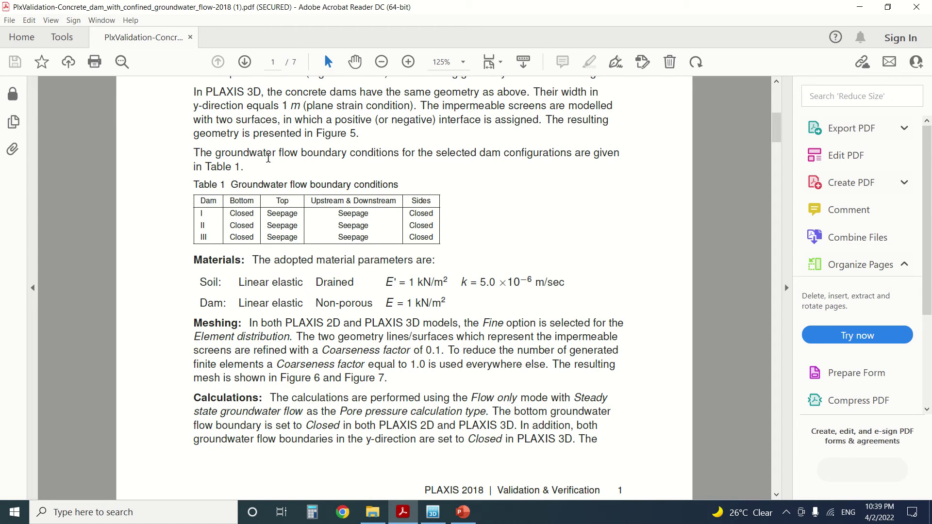
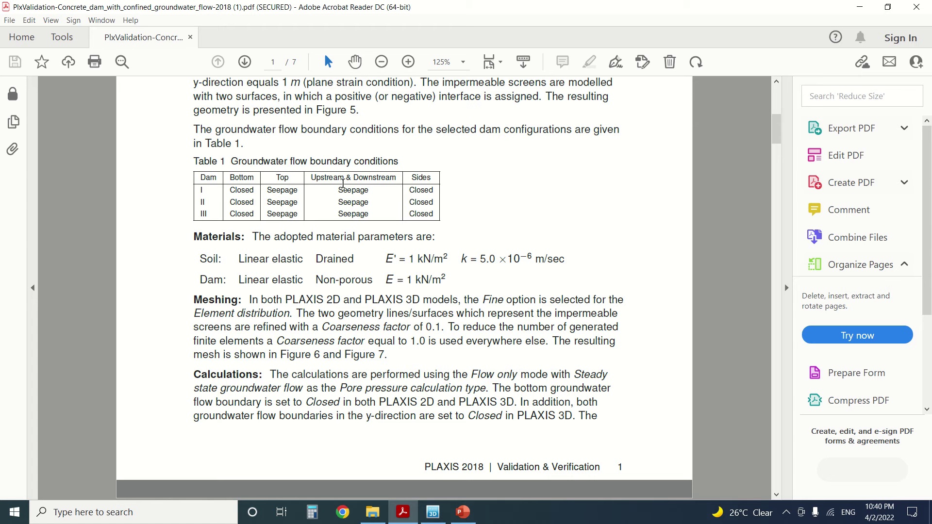
- Switch to PLAXIS 3D and inspect the dam, the impermeable screens and the soil boundaries in the Dam I phase
left_click(431, 517)
scroll(649, 228, "up", 2)
scroll(452, 136, "up", 1)
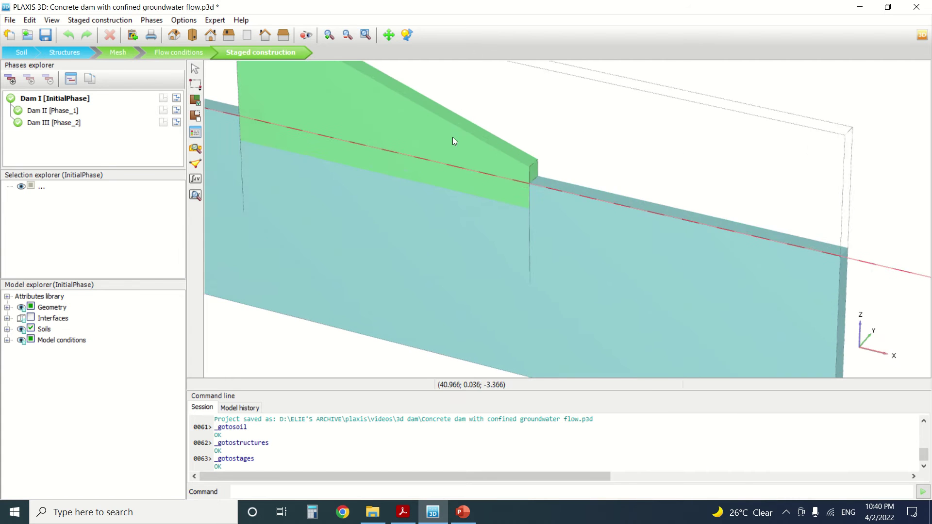
scroll(452, 137, "down", 1)
scroll(388, 269, "down", 1)
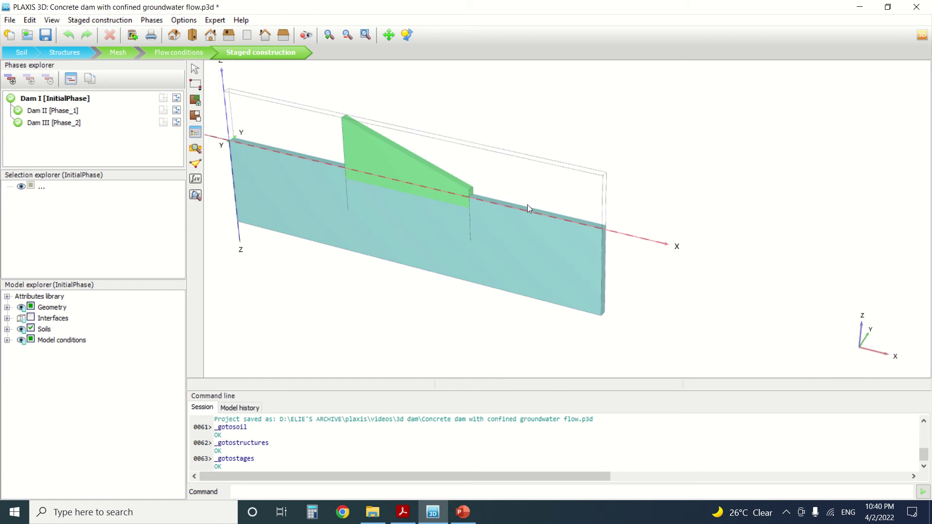
- Switch back to Adobe Acrobat Reader and read the soil and dam material parameters and the meshing settings
left_click(402, 512)
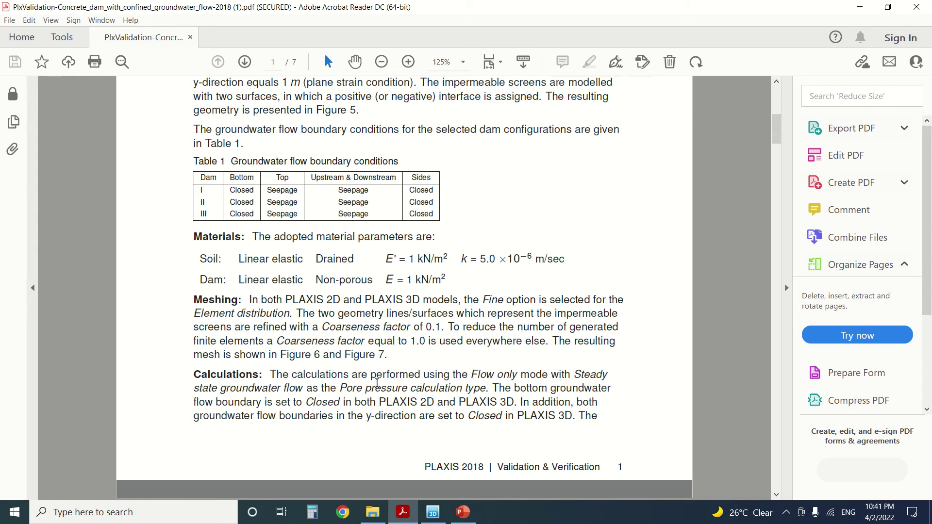
scroll(430, 332, "down", 1)
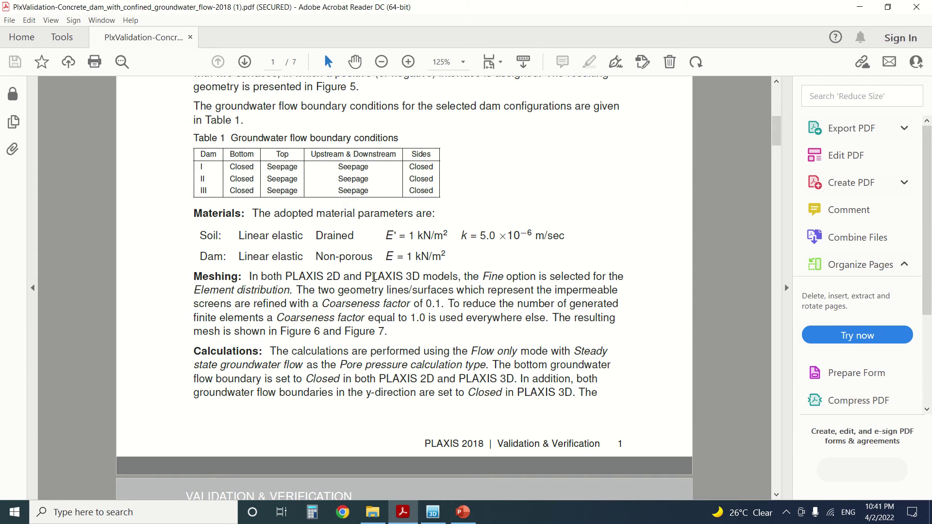
left_click_drag(381, 236, 496, 237)
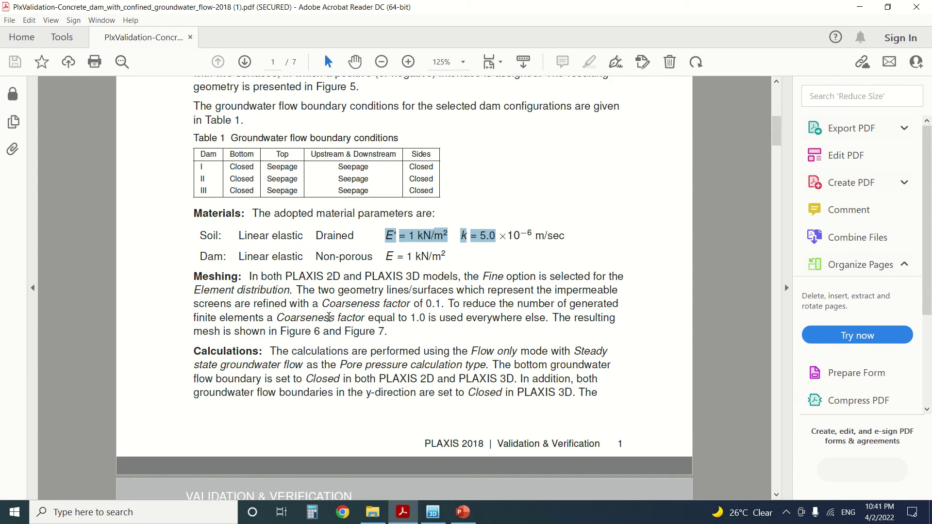
scroll(279, 297, "down", 1)
left_click_drag(378, 230, 432, 235)
left_click(386, 253)
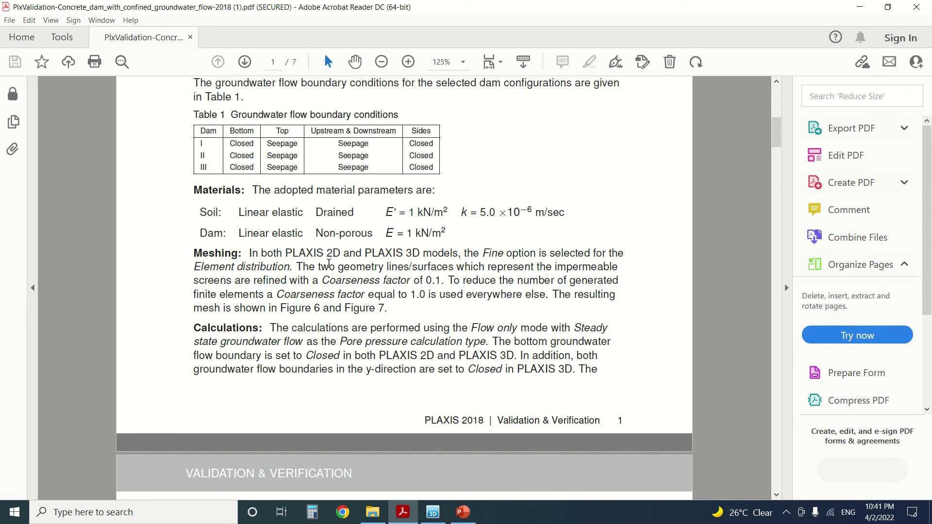
scroll(322, 267, "down", 1)
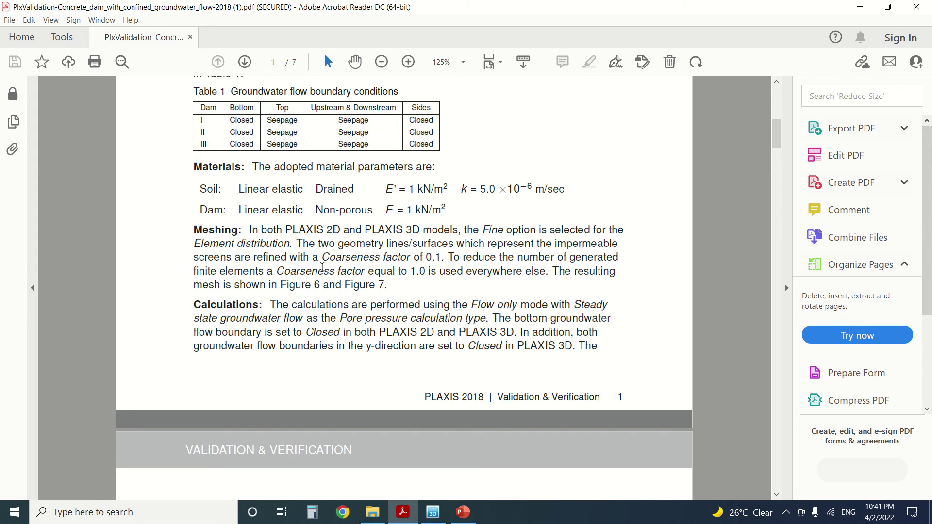
scroll(276, 232, "down", 1)
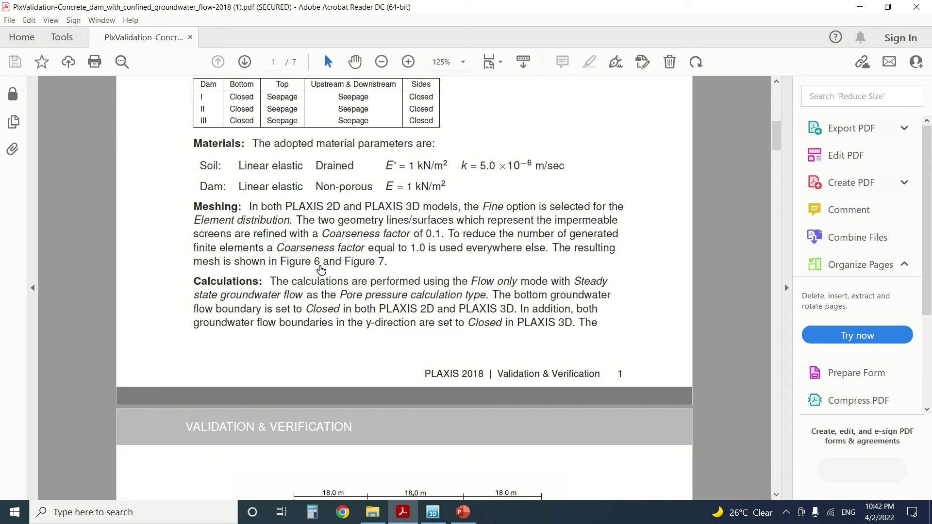
- Read the calculation settings and examine the Dam I geometry and dimensions in Figure 1
scroll(320, 270, "down", 2)
scroll(315, 271, "down", 2)
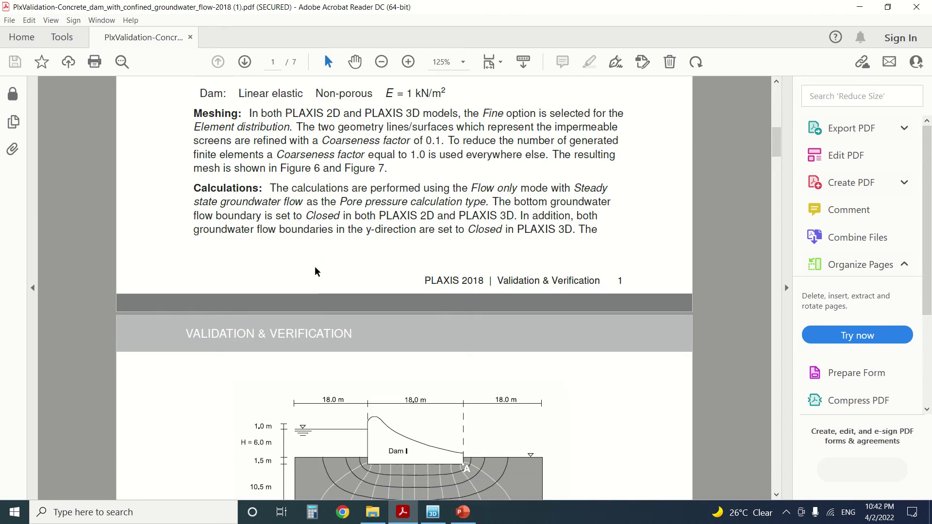
scroll(316, 271, "down", 2)
scroll(308, 252, "down", 2)
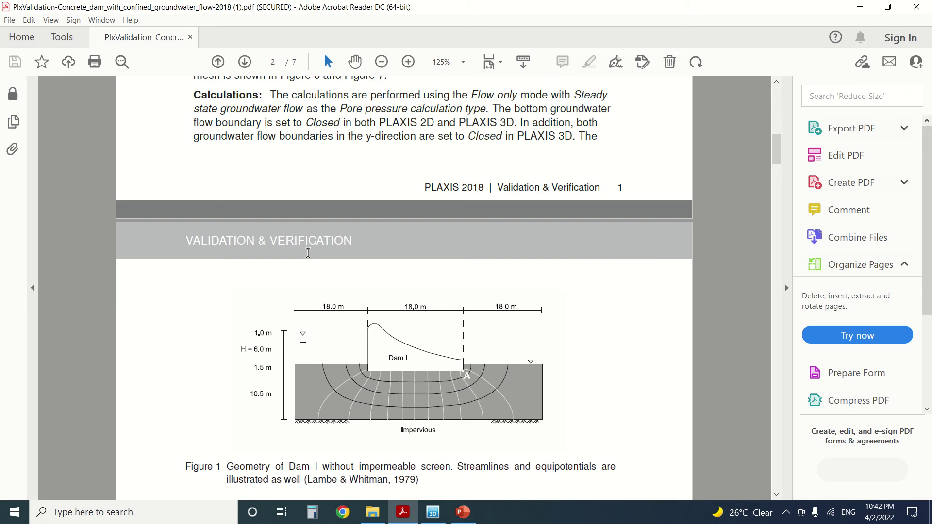
scroll(308, 253, "up", 1)
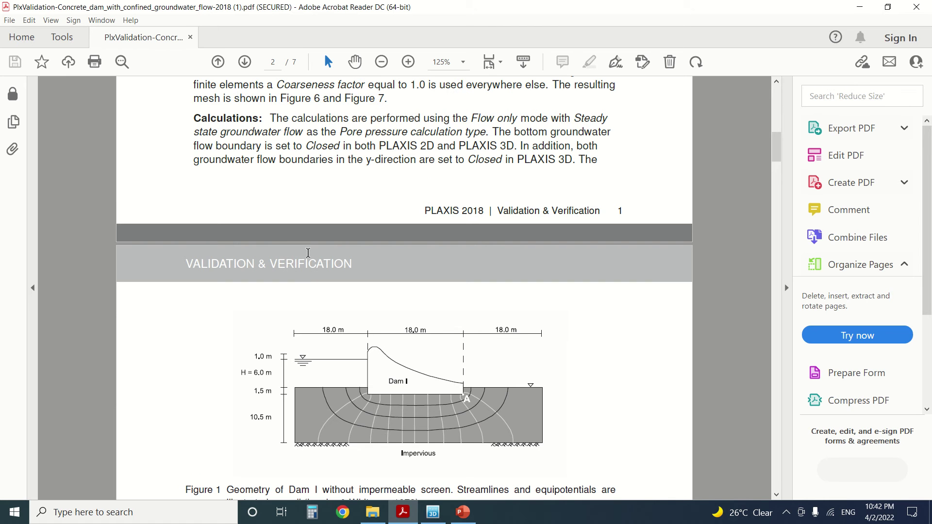
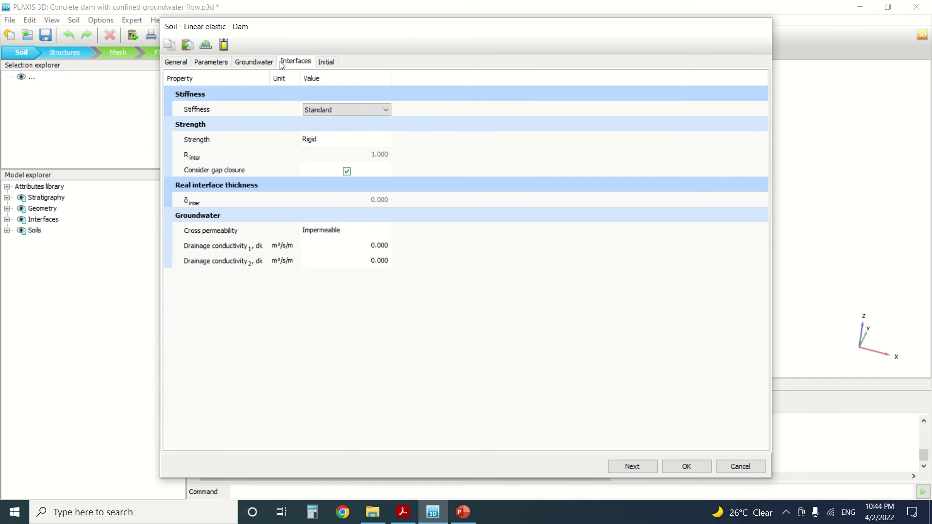
- Review the groundwater flow parameters of the Dam material and close its properties without saving changes
left_click(254, 61)
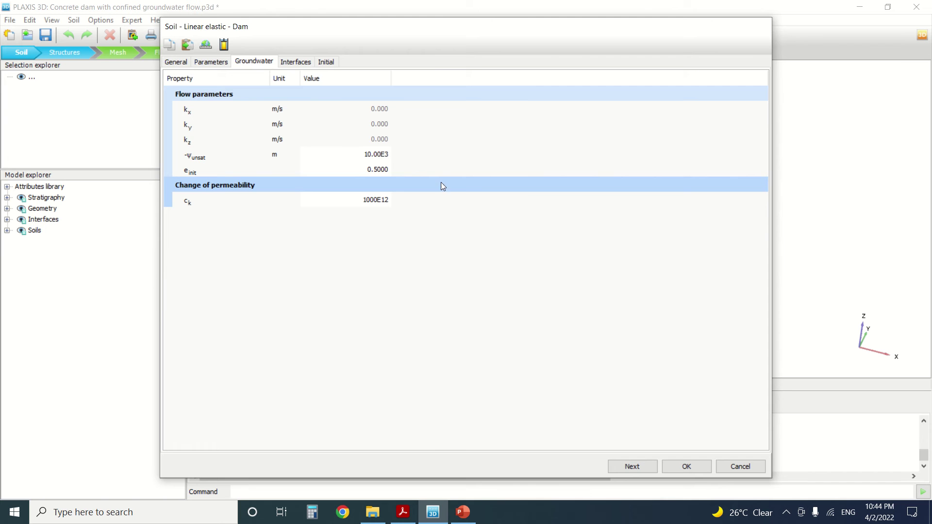
left_click(734, 470)
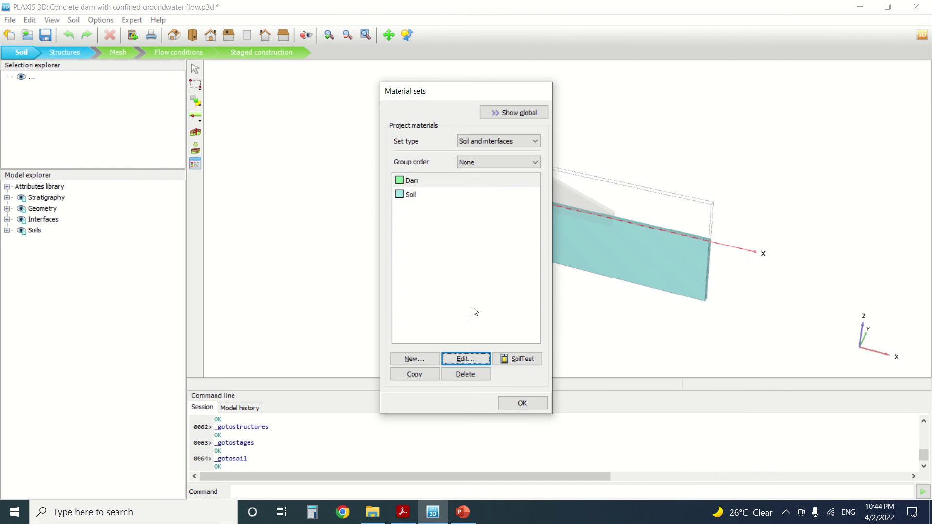
- Open the Soil material and review its stiffness parameters, groundwater flow parameters and the available groundwater data sets
left_click(415, 195)
left_click(486, 359)
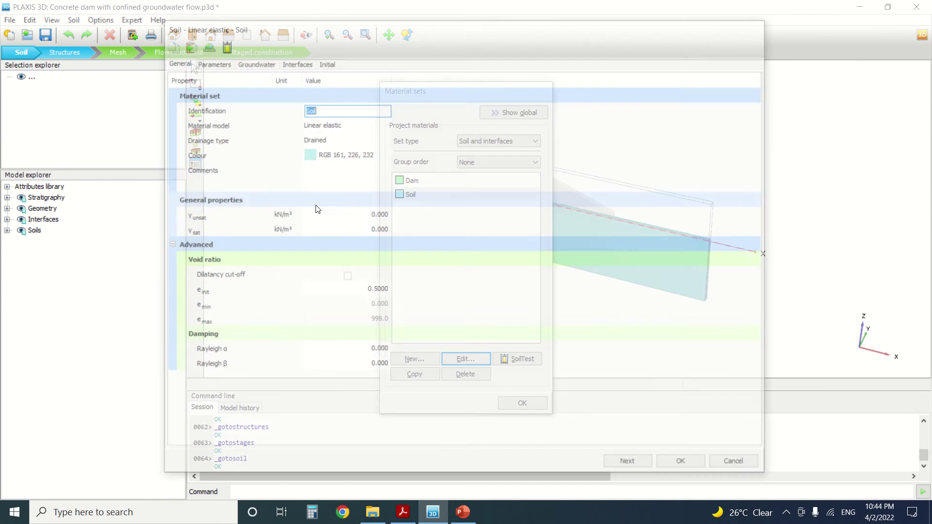
left_click(254, 62)
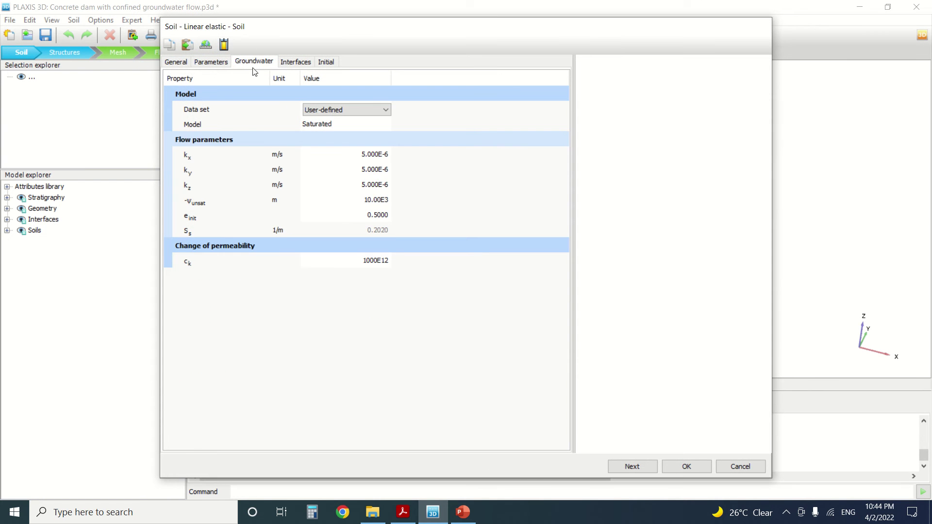
left_click(197, 63)
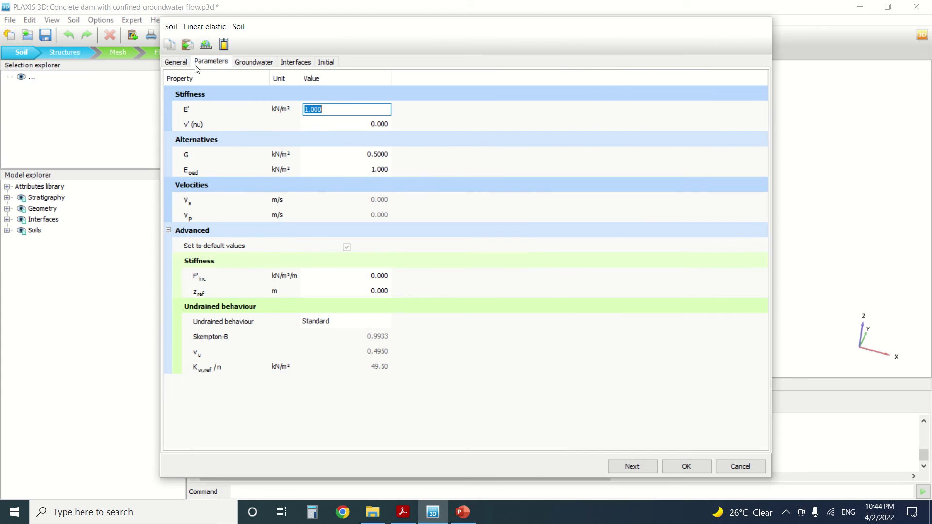
left_click(247, 62)
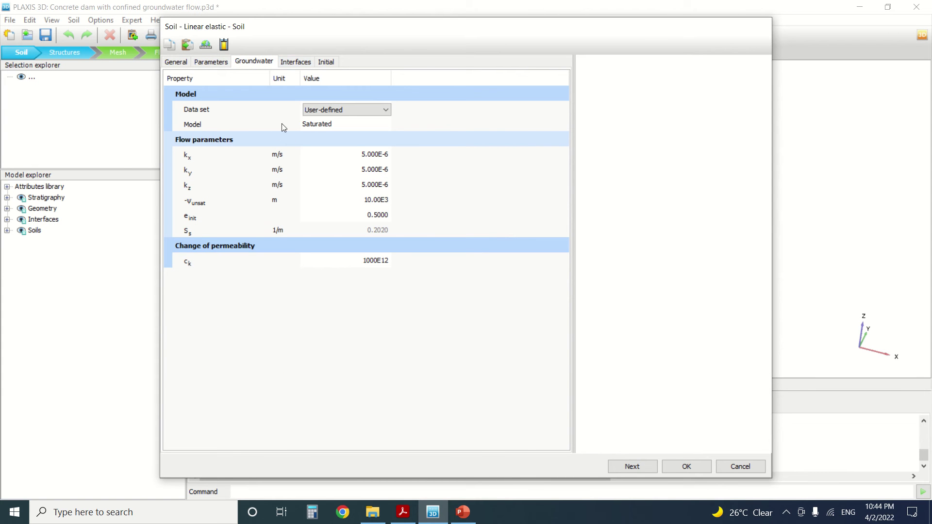
left_click(359, 113)
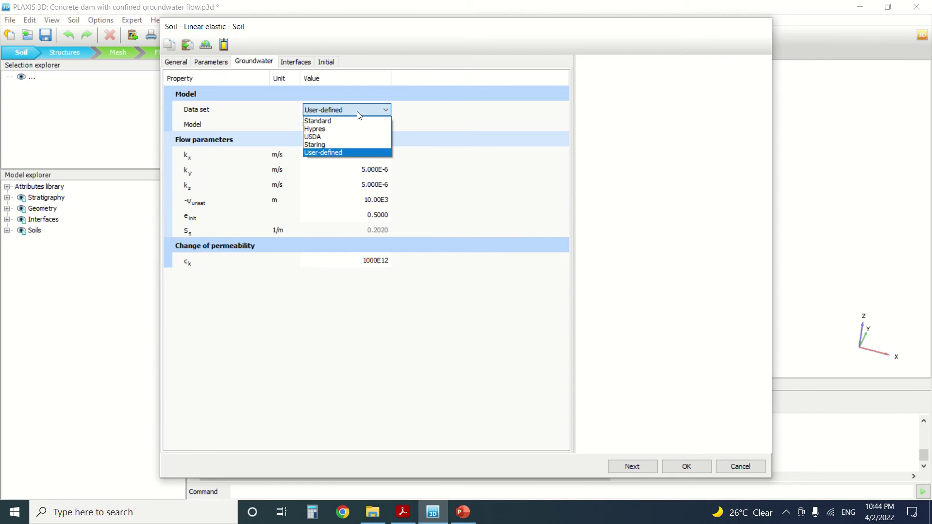
left_click(358, 114)
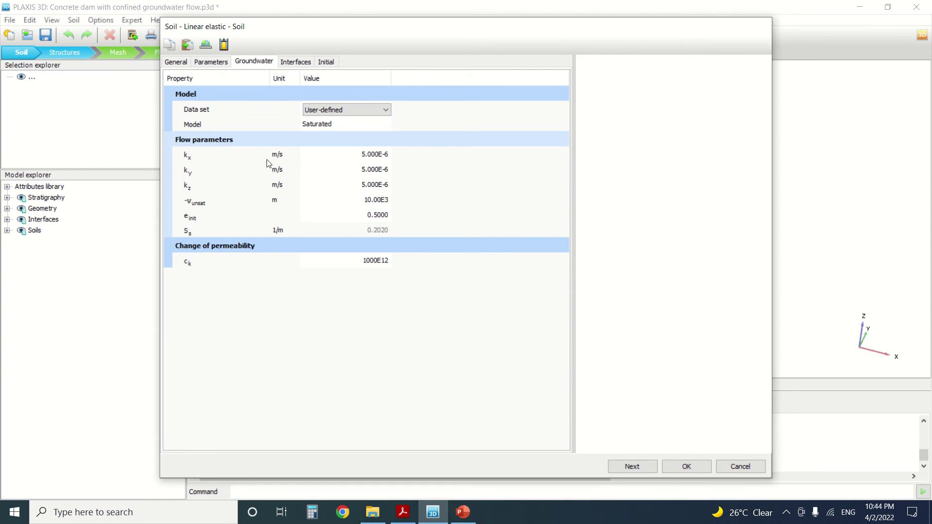
- Close the material data sets and inspect the structures: both cutoff wall surfaces with interfaces, the dam's front face and the dam volume
left_click(690, 470)
left_click(542, 407)
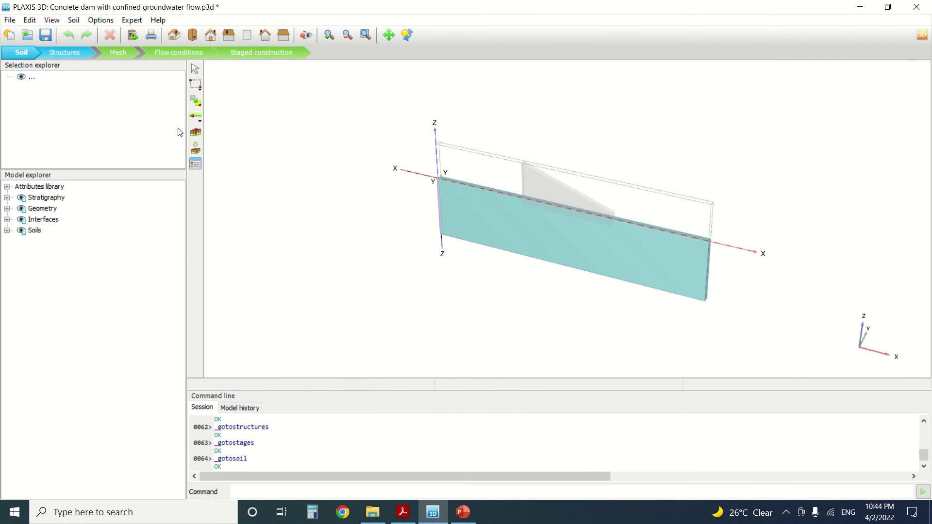
left_click(52, 57)
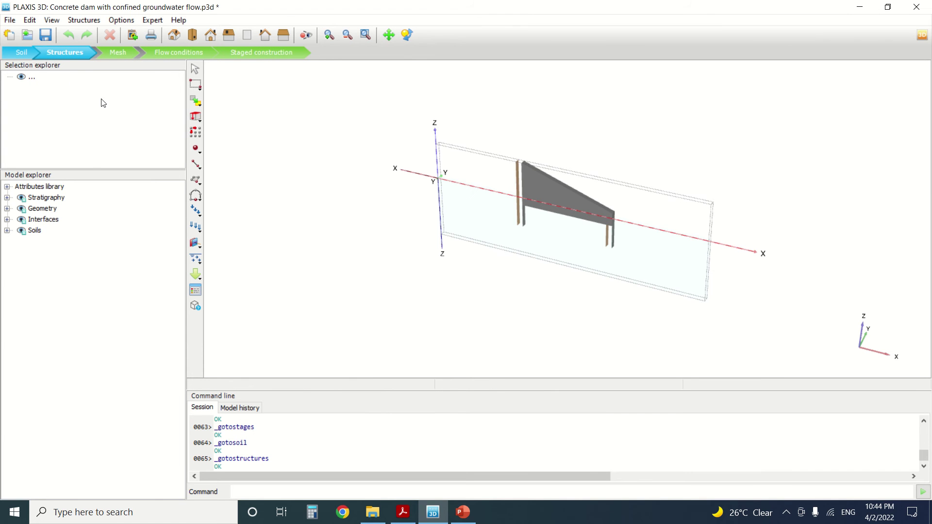
scroll(516, 235, "up", 5)
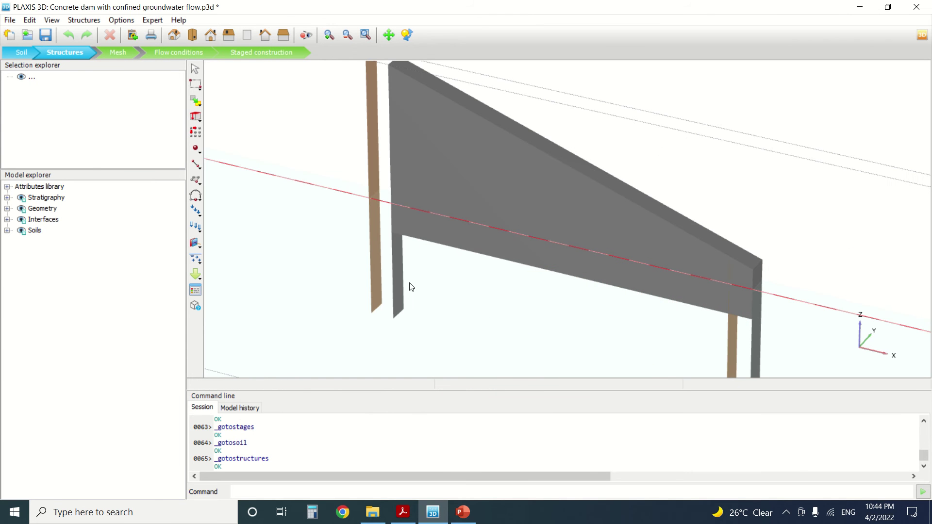
left_click(395, 277)
scroll(588, 287, "down", 3)
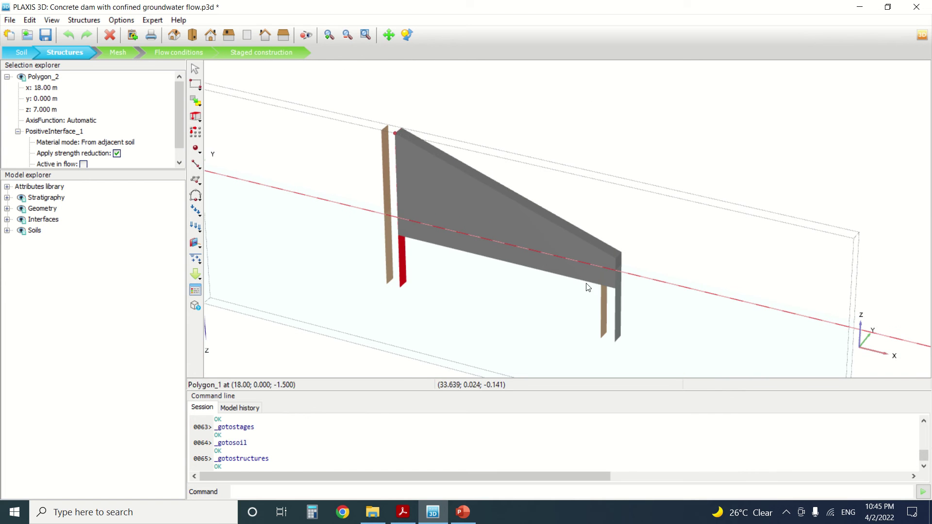
left_click(621, 311)
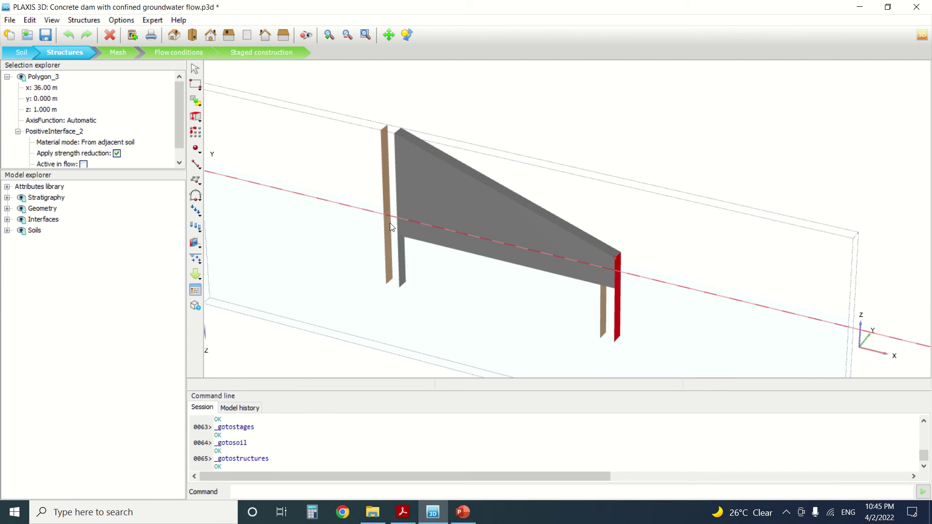
left_click(444, 177)
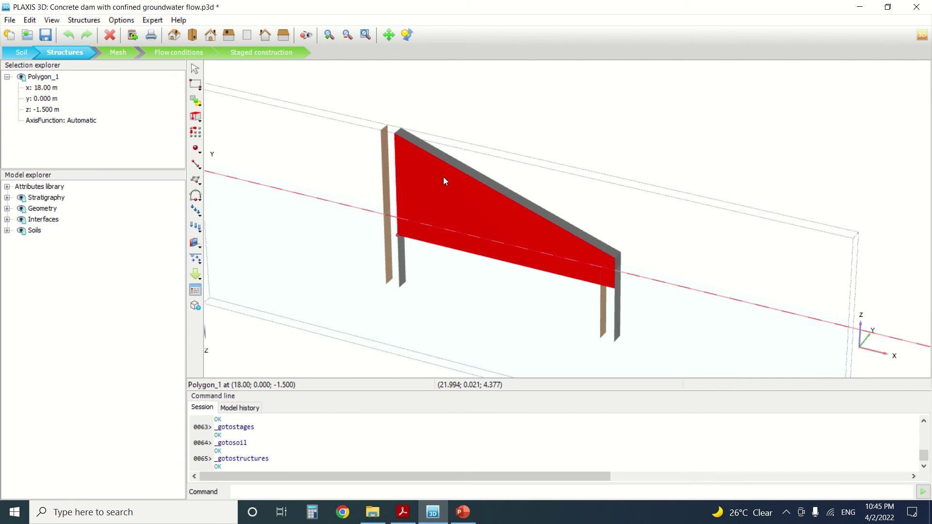
left_click(458, 170)
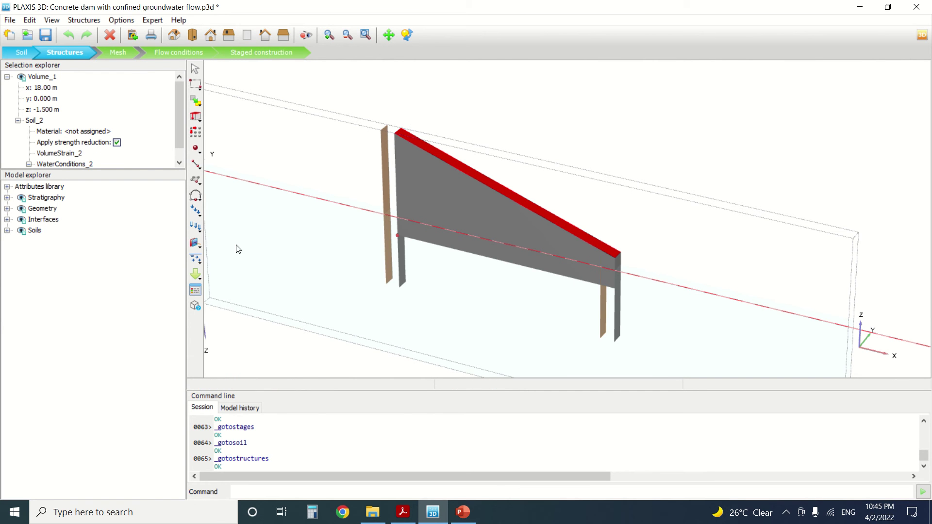
- Display the generated mesh as a connectivity plot in PLAXIS 3D Output and dismiss the news feed
left_click(121, 52)
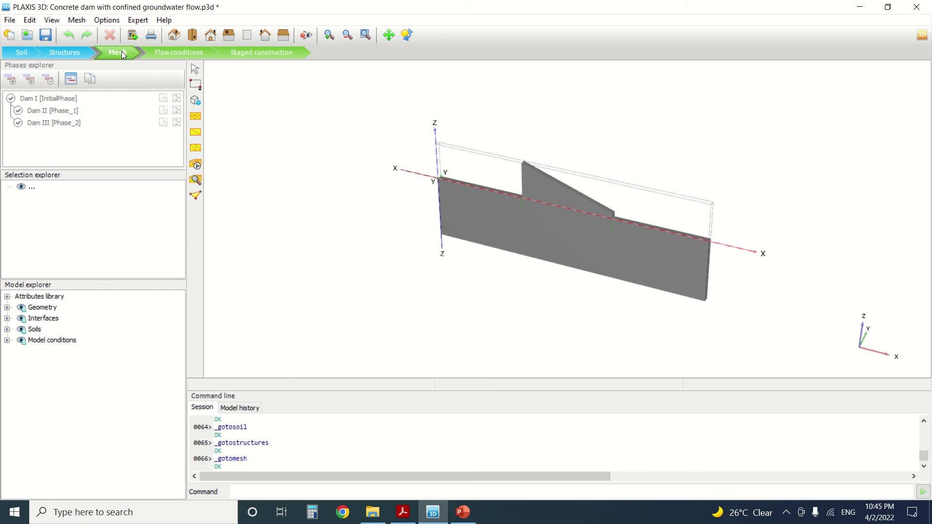
scroll(557, 179, "up", 3)
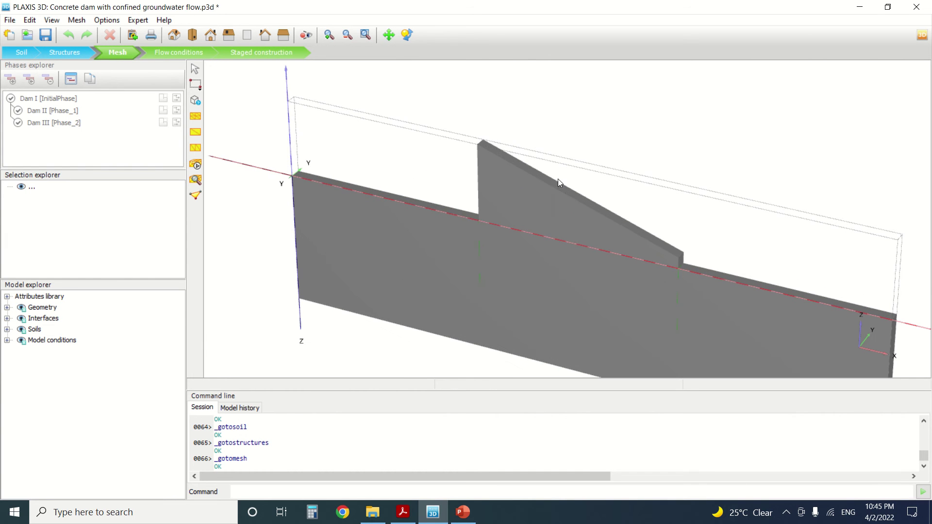
left_click(196, 181)
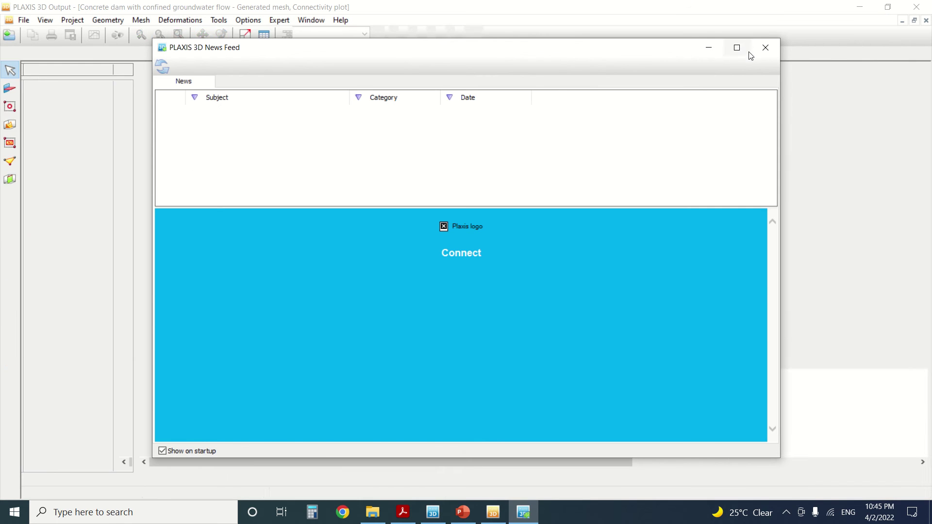
left_click(756, 48)
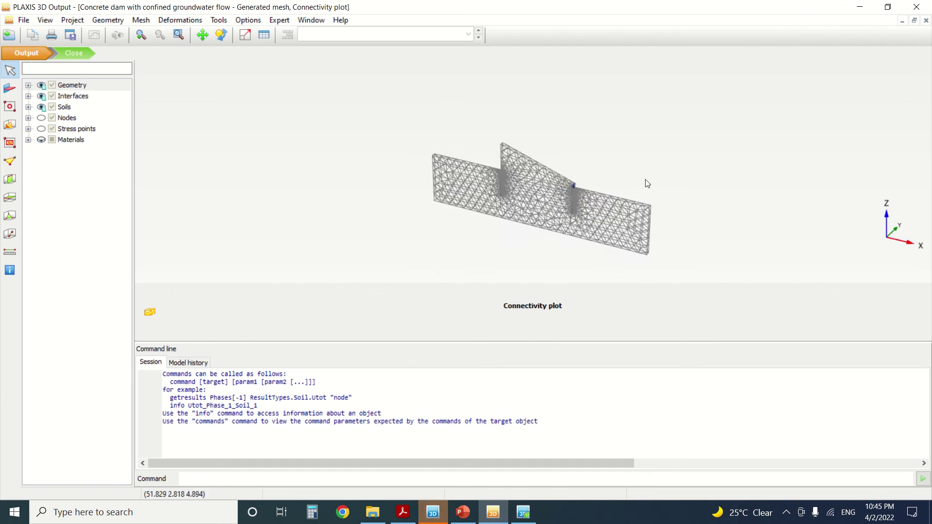
- Examine the mesh refinement around the two cutoff walls and return to the input model, dismissing the news feed
scroll(558, 184, "up", 4)
scroll(552, 182, "up", 4)
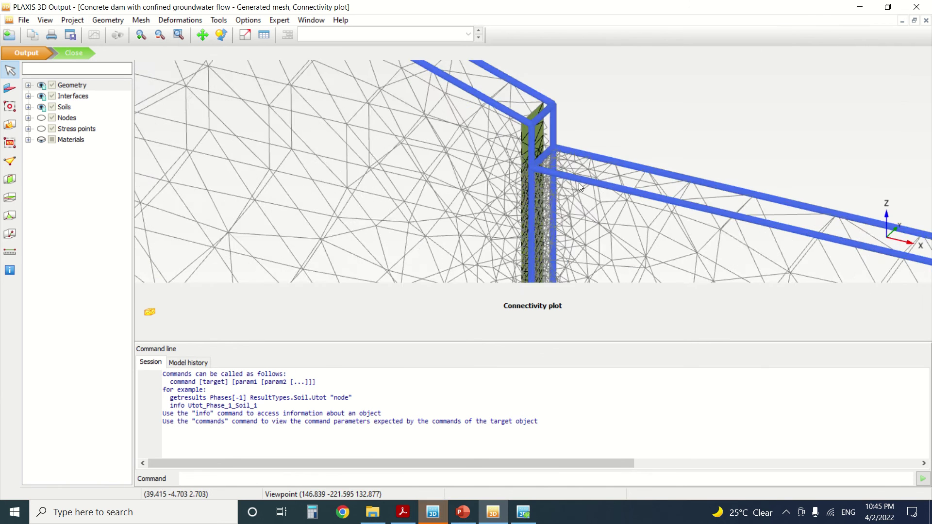
scroll(532, 229, "down", 3)
scroll(533, 228, "up", 6)
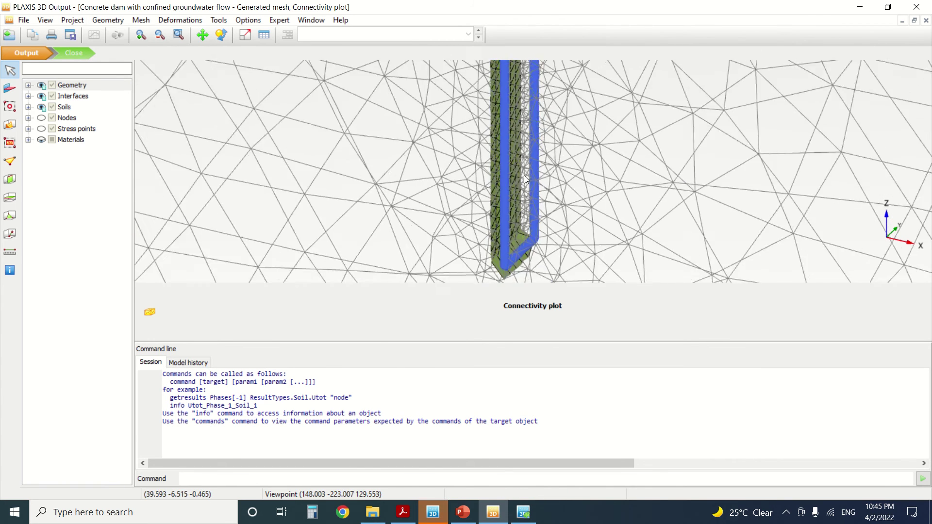
scroll(537, 198, "down", 4)
scroll(386, 127, "up", 6)
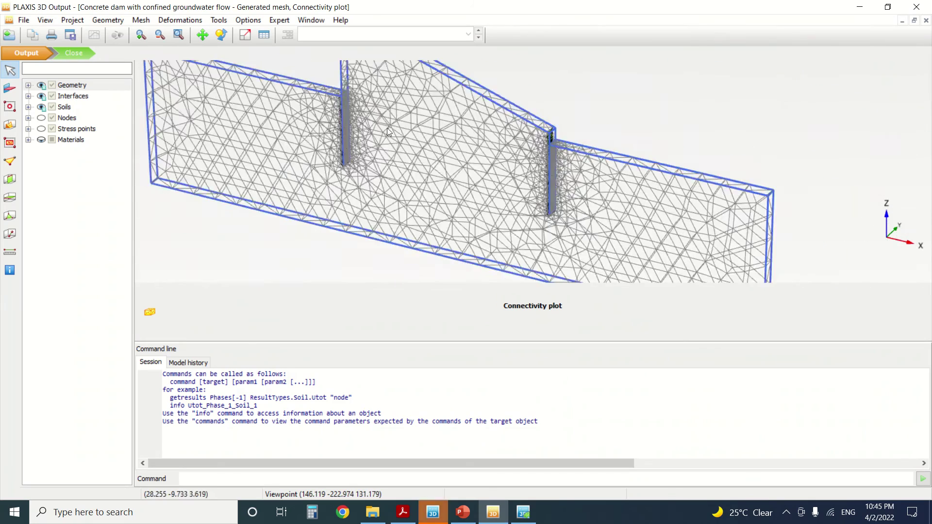
scroll(335, 104, "down", 5)
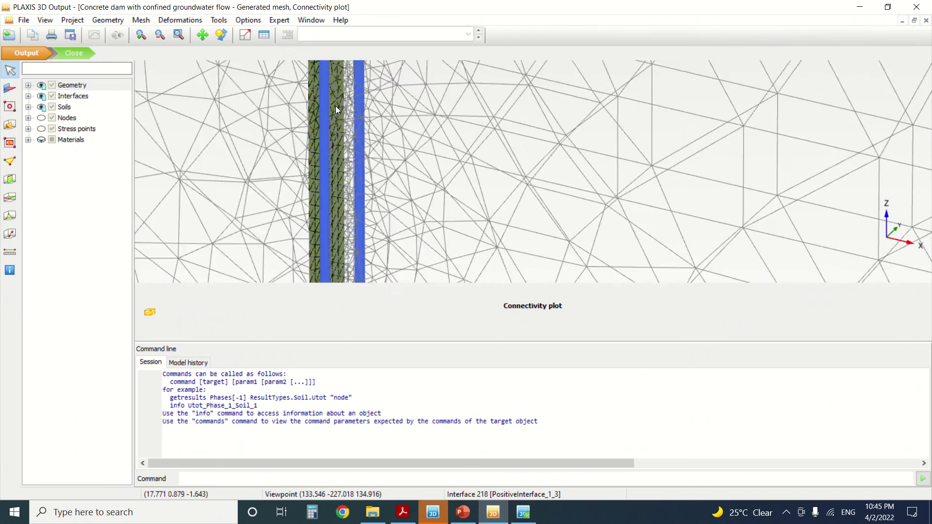
scroll(343, 116, "down", 3)
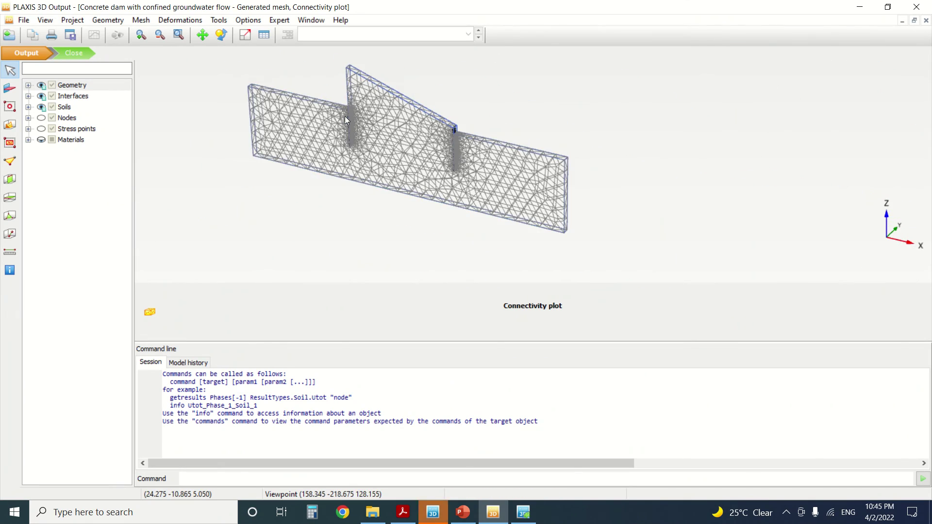
scroll(345, 79, "up", 2)
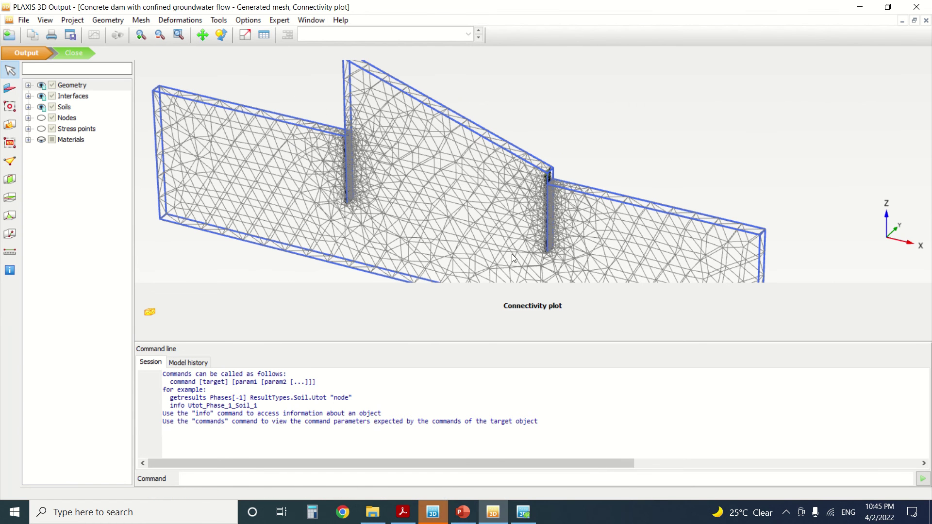
left_click(74, 52)
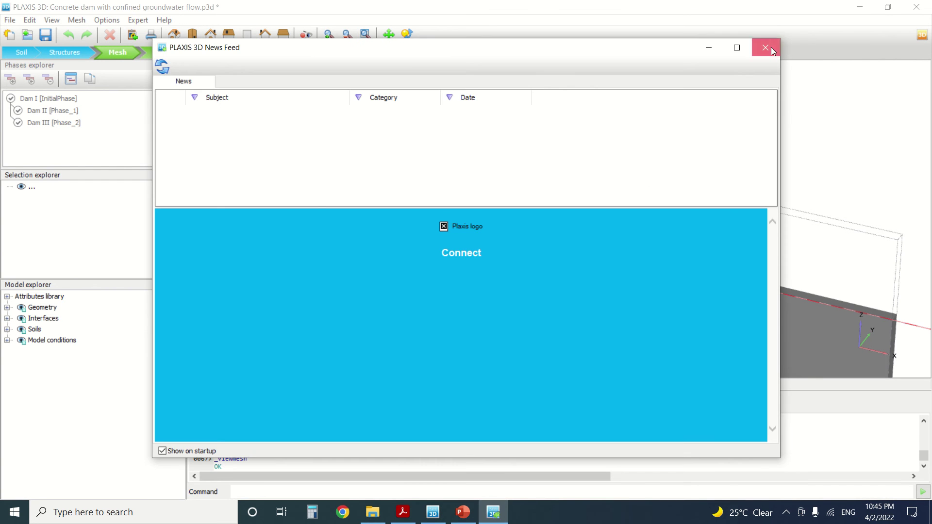
left_click(771, 48)
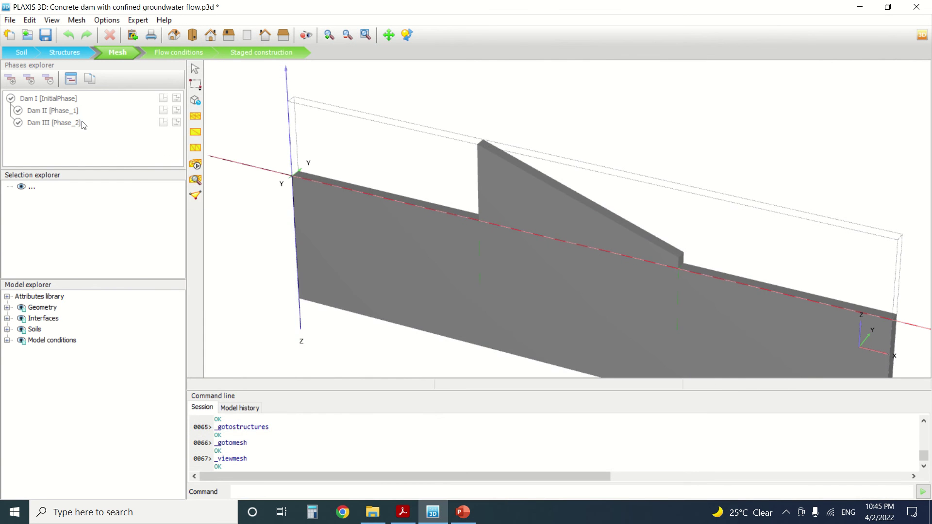
- Inspect the Dam I flow conditions, checking the borehole water level and the soil volume's upstream and bottom boundaries
left_click(148, 50)
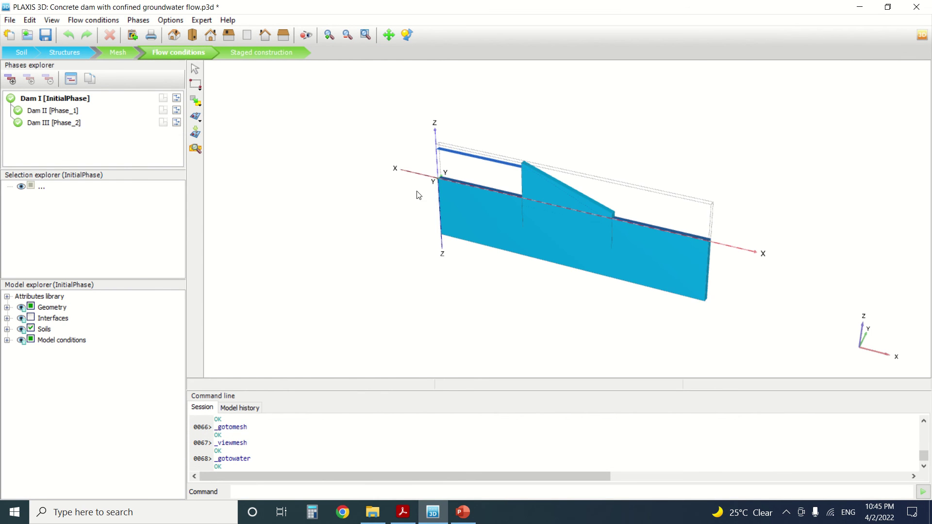
scroll(483, 213, "up", 5)
left_click(334, 94)
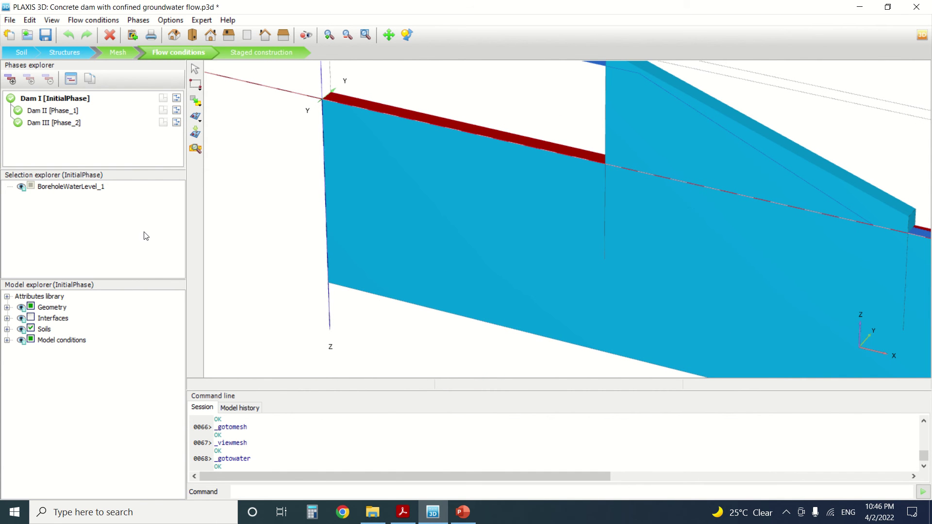
left_click(327, 130)
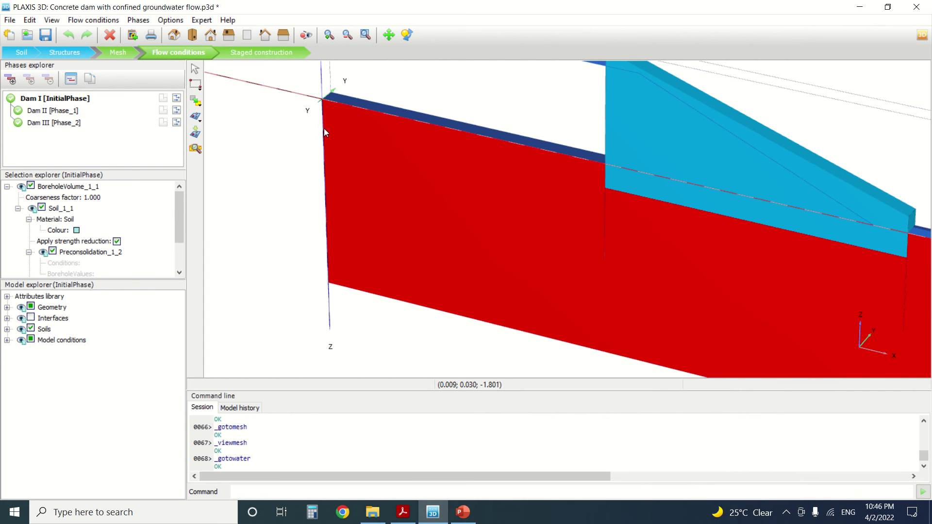
middle_click_drag(331, 227, 337, 235)
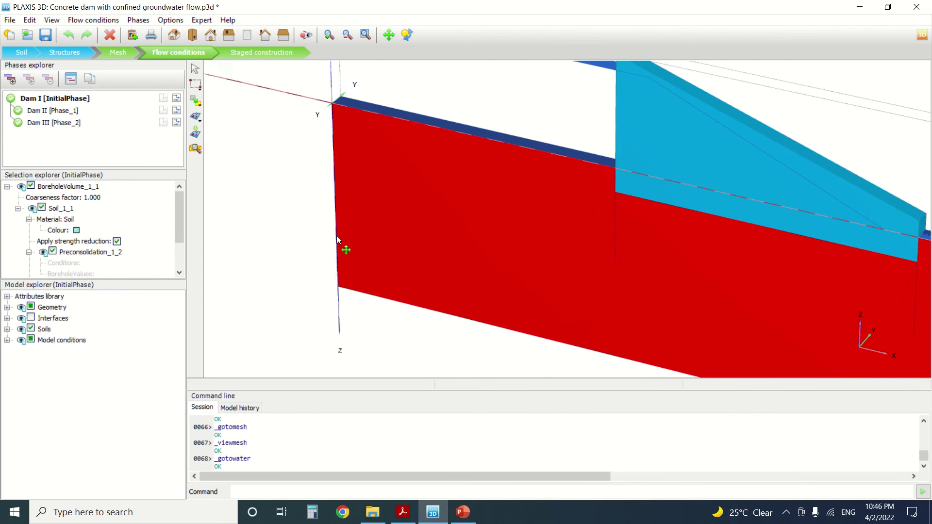
left_click(312, 243)
middle_click_drag(321, 231, 295, 161)
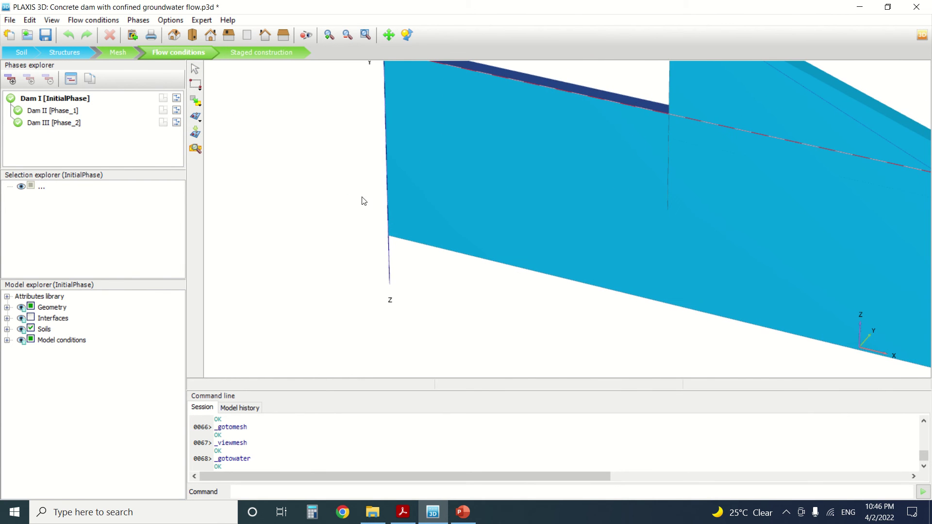
- Inspect the downstream end of the soil volume and the borehole water level along its top surface
left_click(694, 200)
middle_click_drag(695, 200, 349, 125)
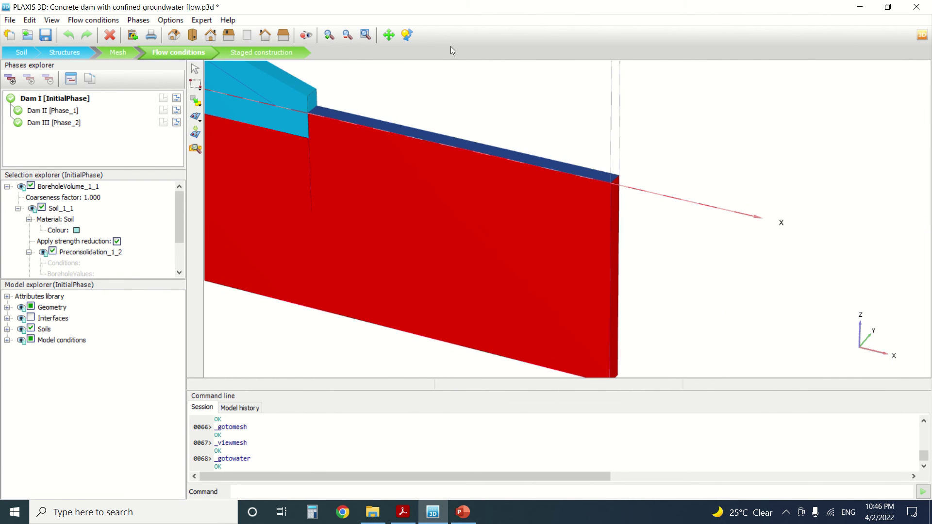
right_click_drag(741, 273, 562, 220, "ctrl")
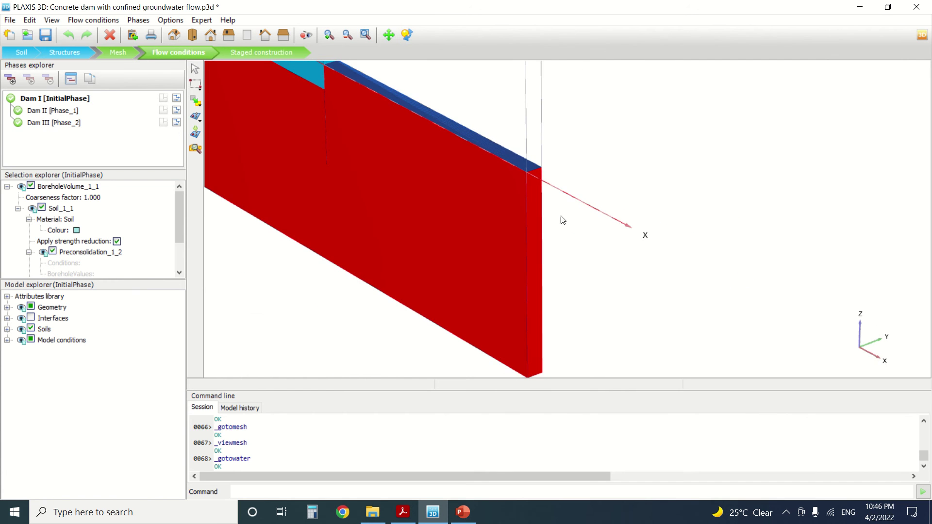
left_click(509, 156)
left_click(540, 191)
left_click(508, 156)
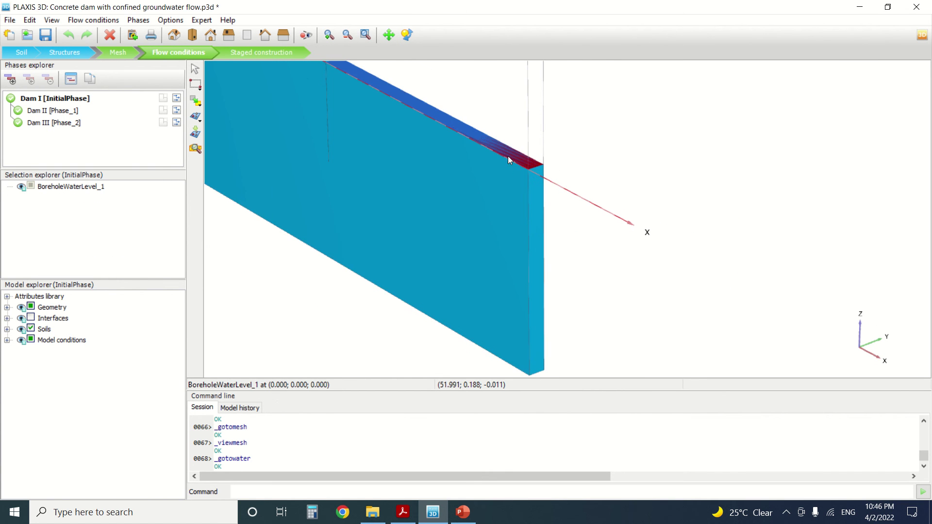
scroll(242, 154, "down", 1)
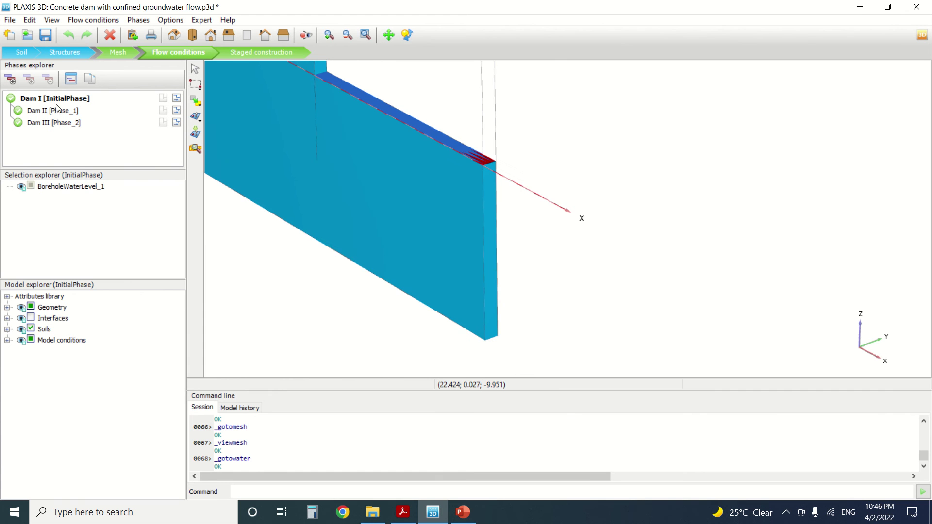
- Return to the flow conditions after a brief look at staged construction and list the geometry, interfaces and model conditions of Dam I
left_click(243, 52)
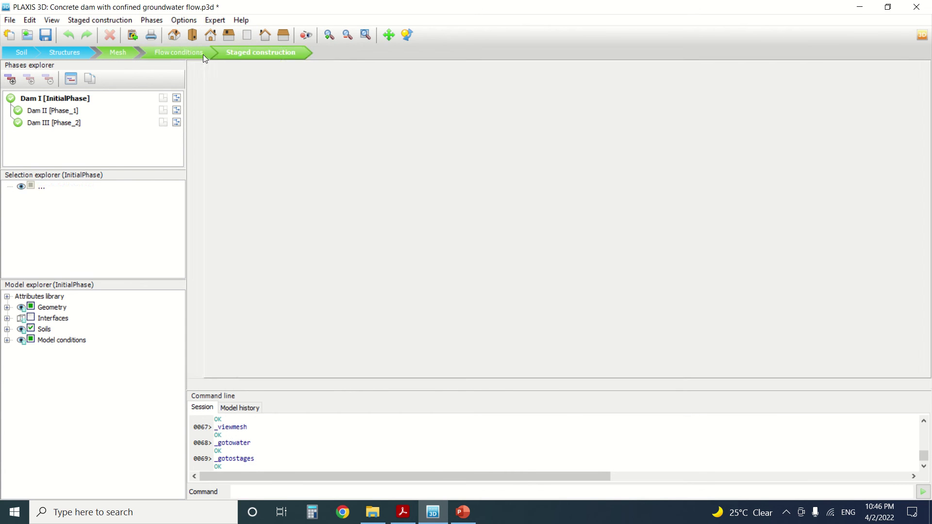
left_click(181, 52)
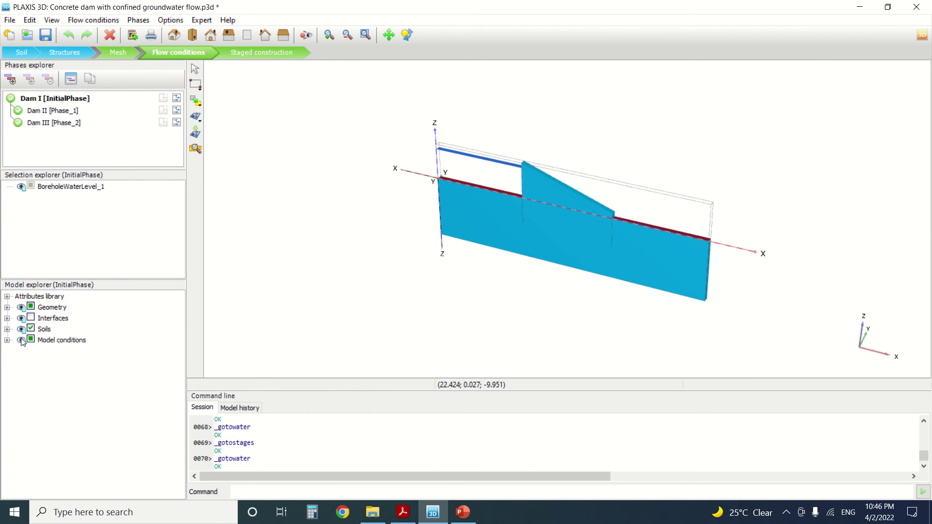
left_click(7, 308)
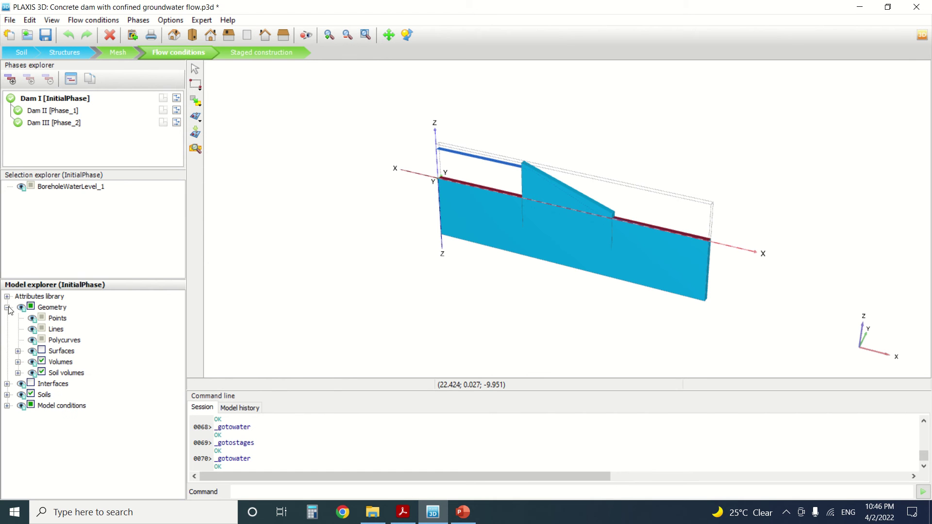
left_click(8, 384)
left_click(7, 428)
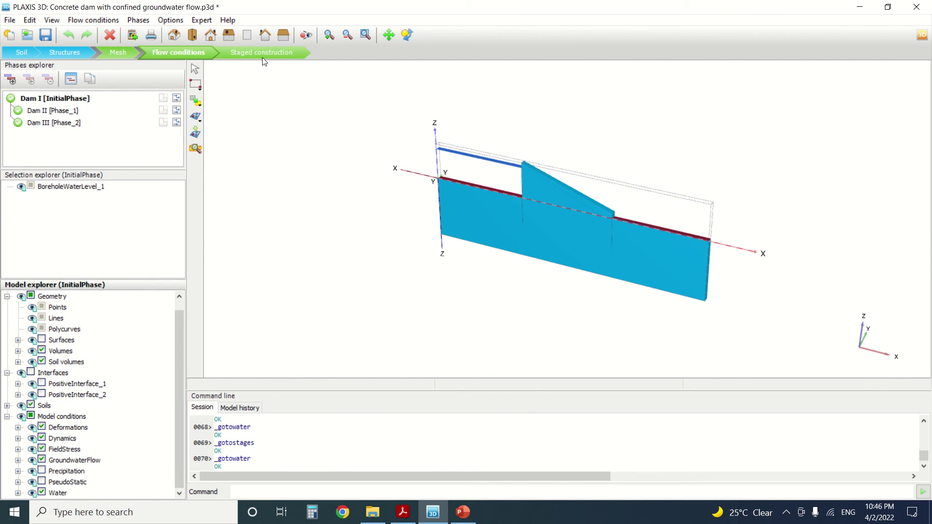
- Select the user water level on the dam's upstream side and examine how it runs across the dam to the downstream end
scroll(596, 154, "up", 3)
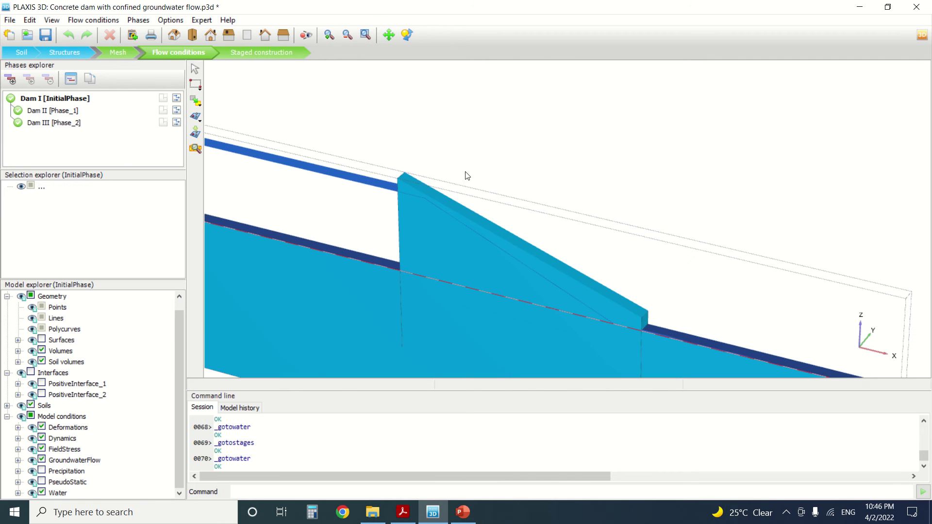
left_click(370, 188)
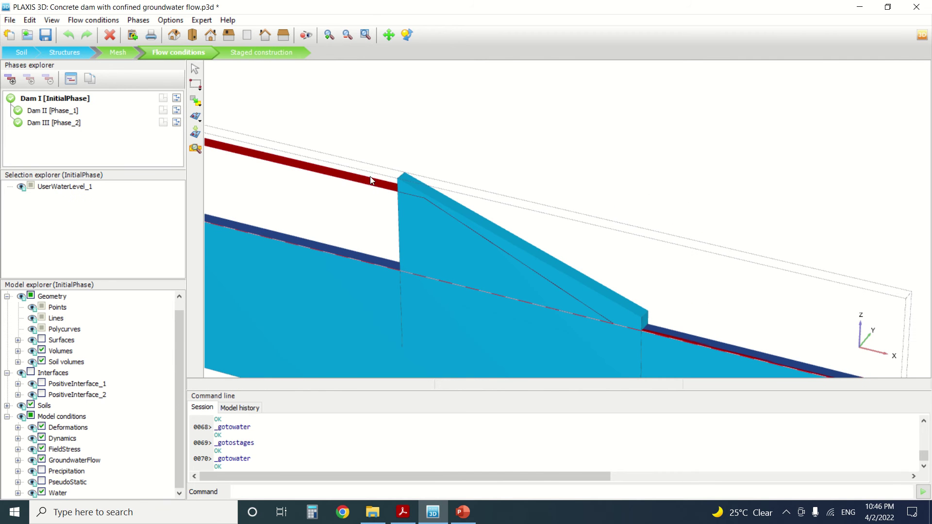
scroll(580, 154, "down", 5)
scroll(594, 228, "up", 5)
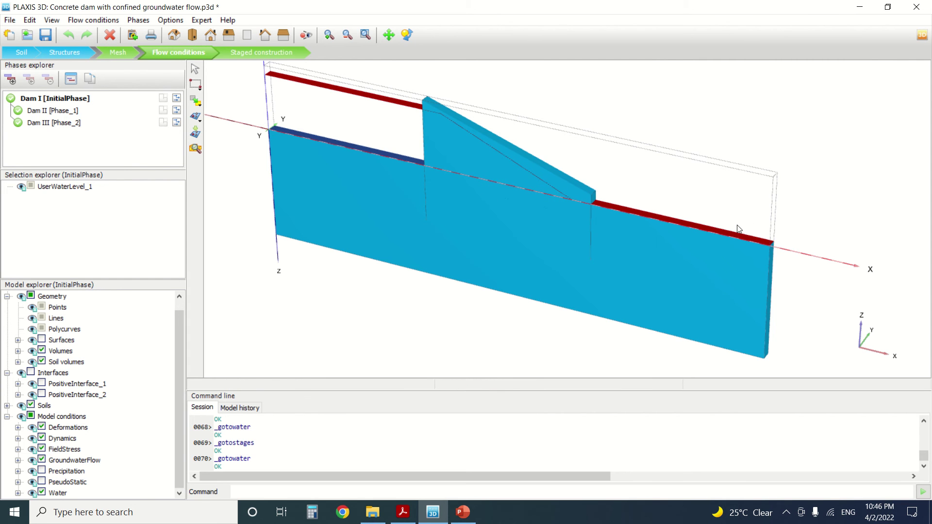
- Inspect the model's downstream end, and compare the activated geometry of Dam I, Dam II and Dam III in staged construction
scroll(326, 223, "up", 5)
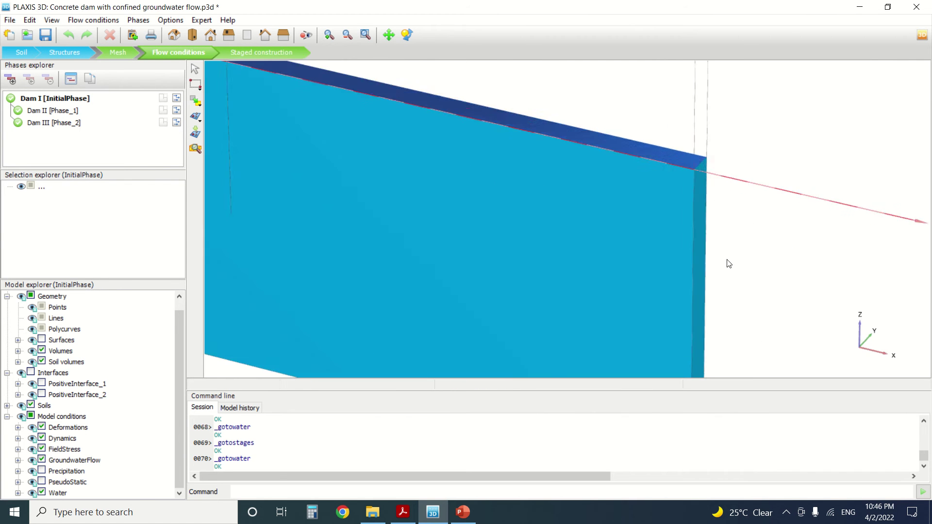
left_click(249, 56)
scroll(607, 203, "up", 5)
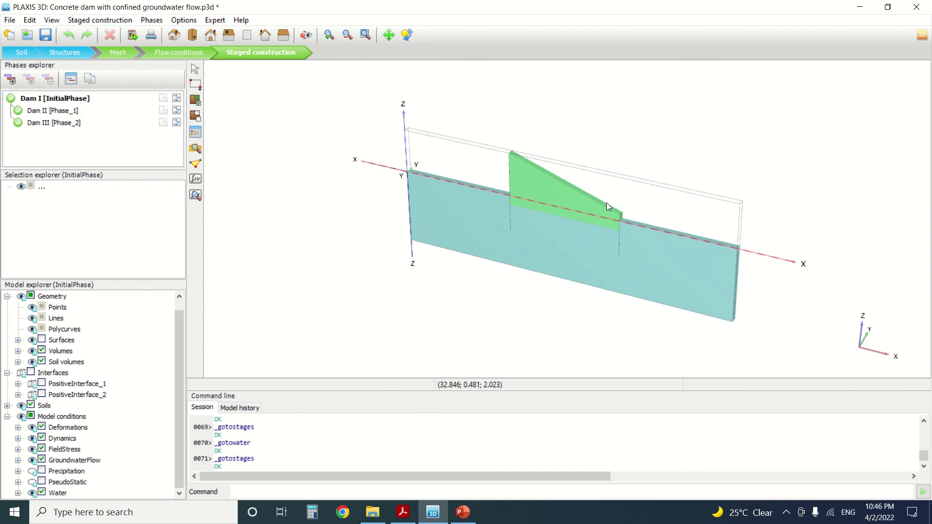
left_click(44, 107)
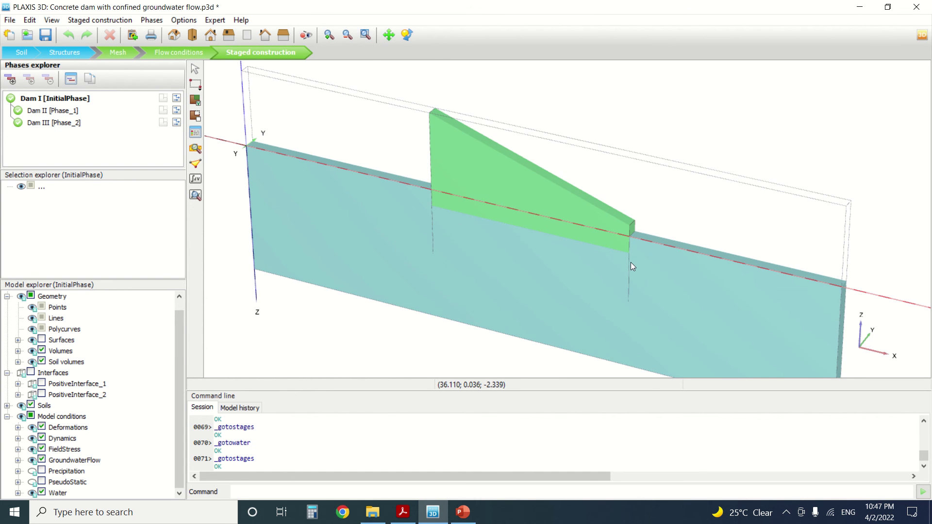
left_click(67, 111)
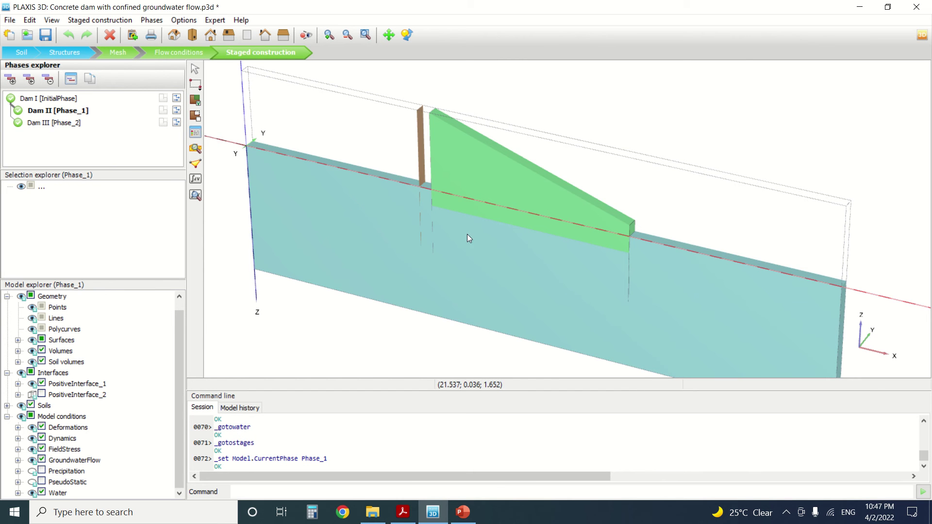
left_click(65, 127)
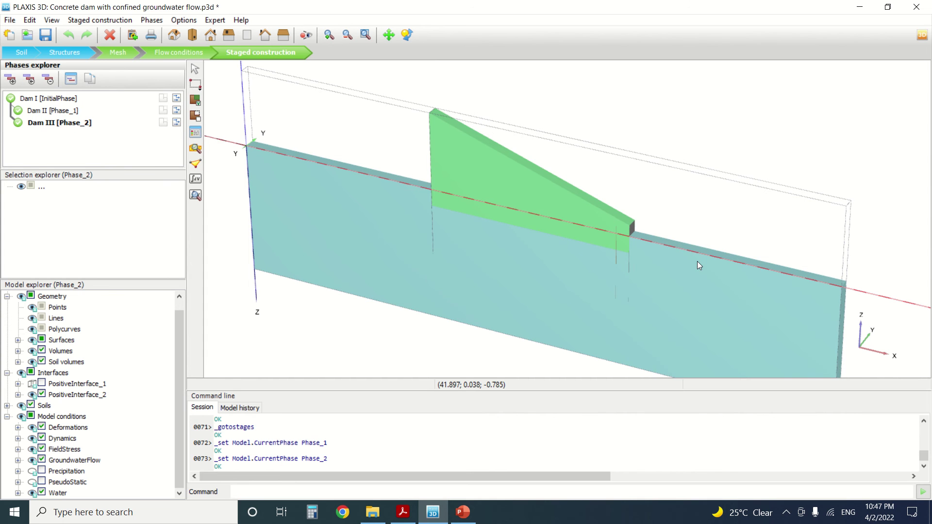
- Open the Dam III calculation results and meanwhile review the potential head figures for the three dams in the validation PDF
left_click(195, 196)
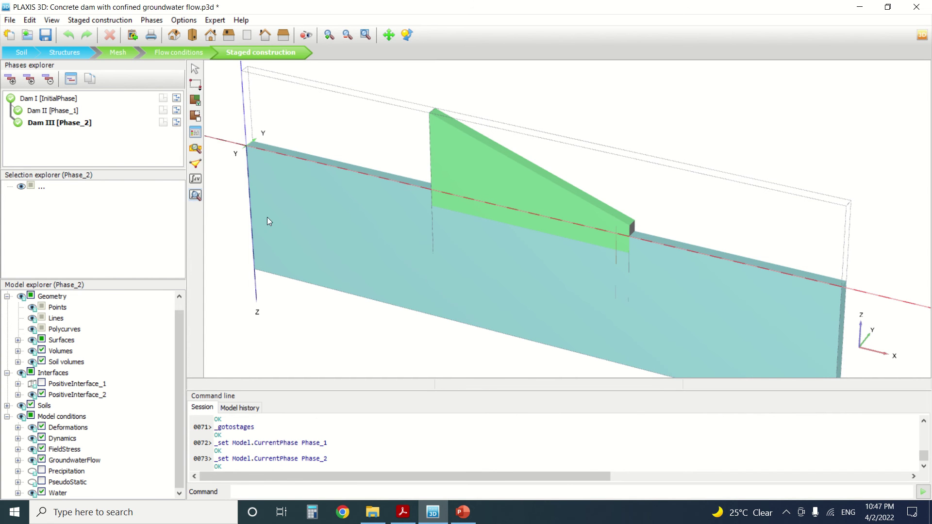
left_click(403, 512)
scroll(381, 337, "down", 10)
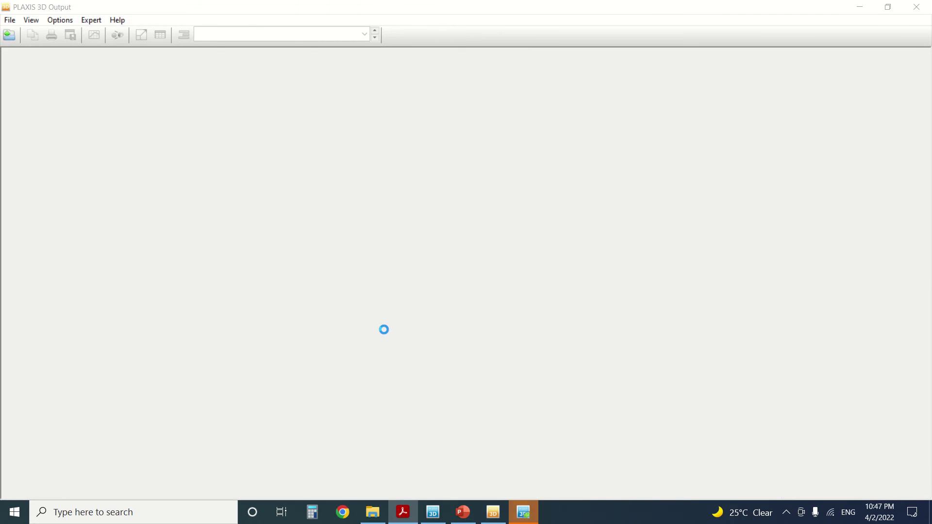
left_click(403, 512)
scroll(402, 315, "down", 20)
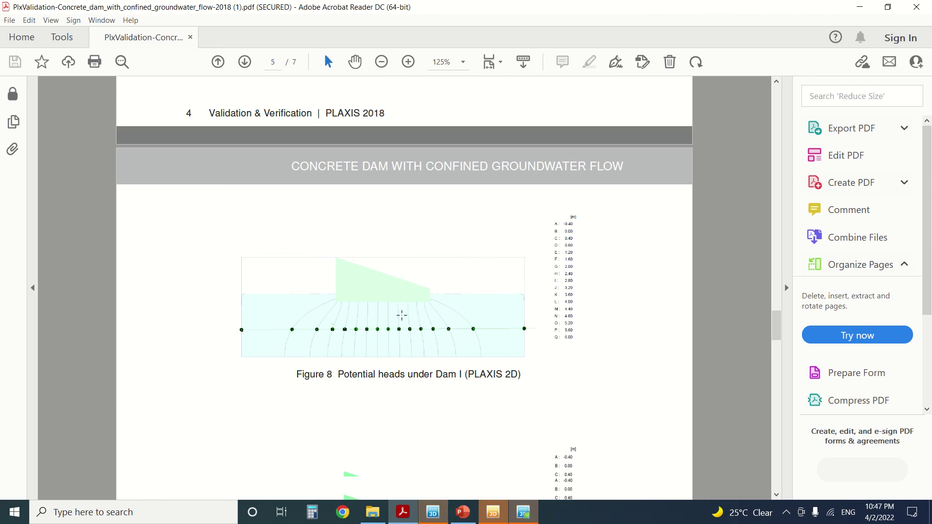
scroll(402, 315, "down", 20)
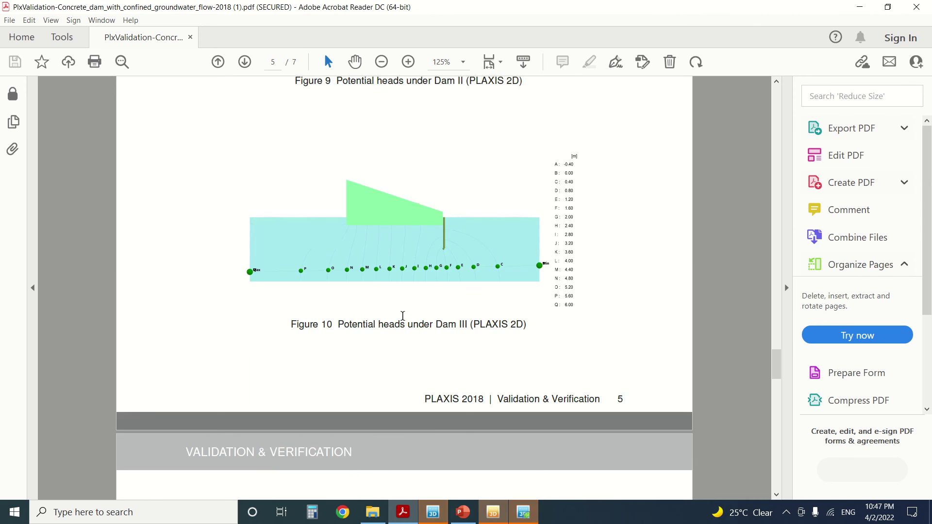
scroll(402, 328, "down", 15)
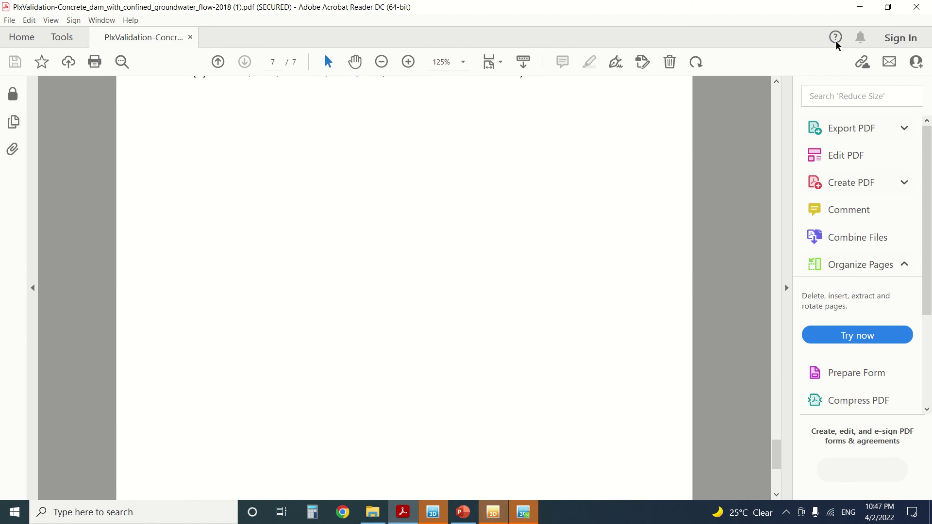
left_click(863, 5)
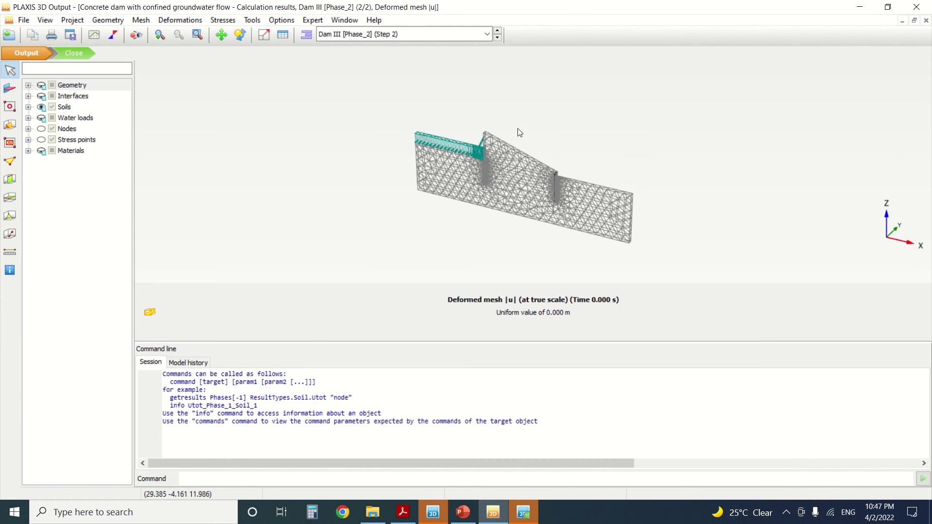
- Examine the Dam III deformed mesh and the upstream water loads from the front and at an oblique angle
scroll(468, 165, "up", 4)
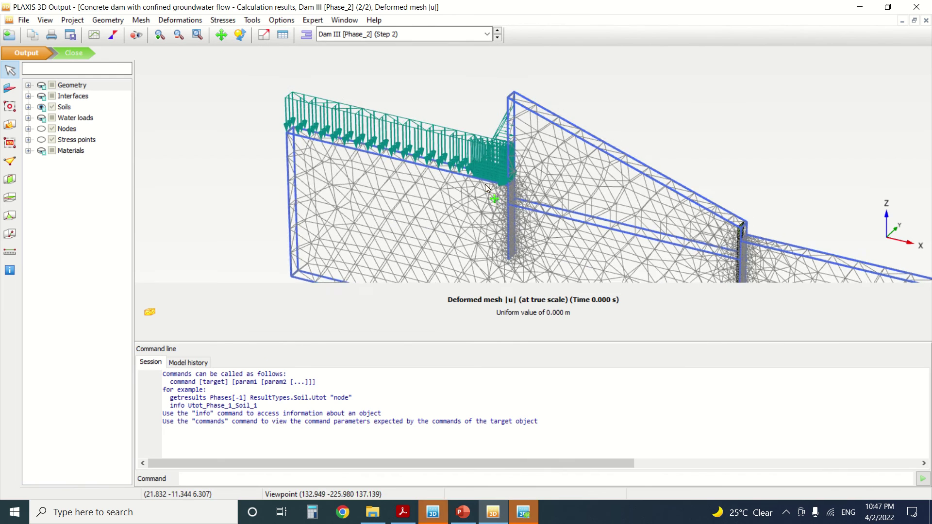
scroll(299, 85, "down", 3)
left_click(240, 35)
left_click_drag(272, 160, 423, 141)
scroll(415, 154, "up", 3)
key("Escape")
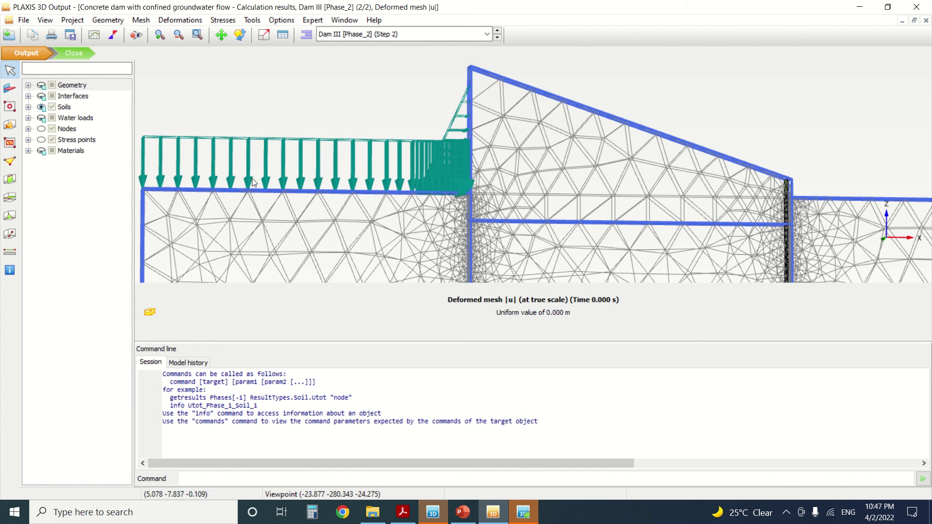
scroll(451, 155, "down", 5)
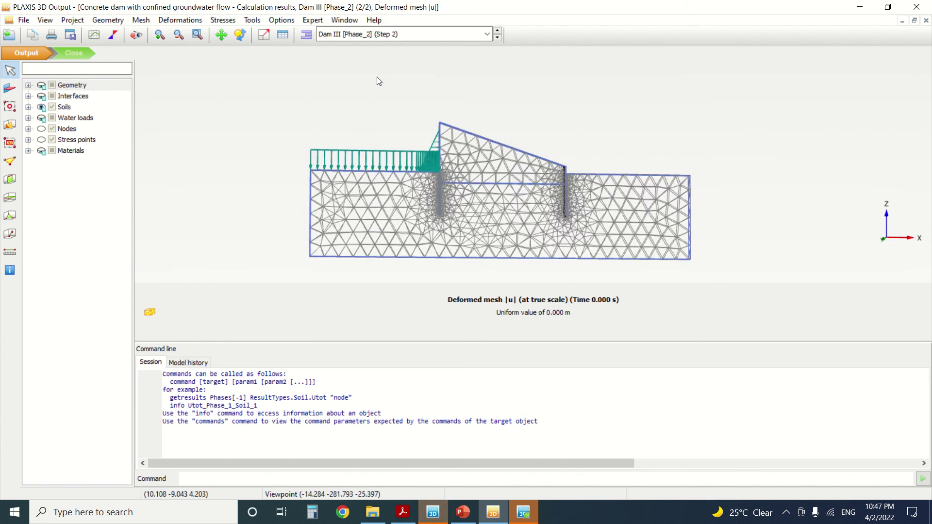
left_click(240, 35)
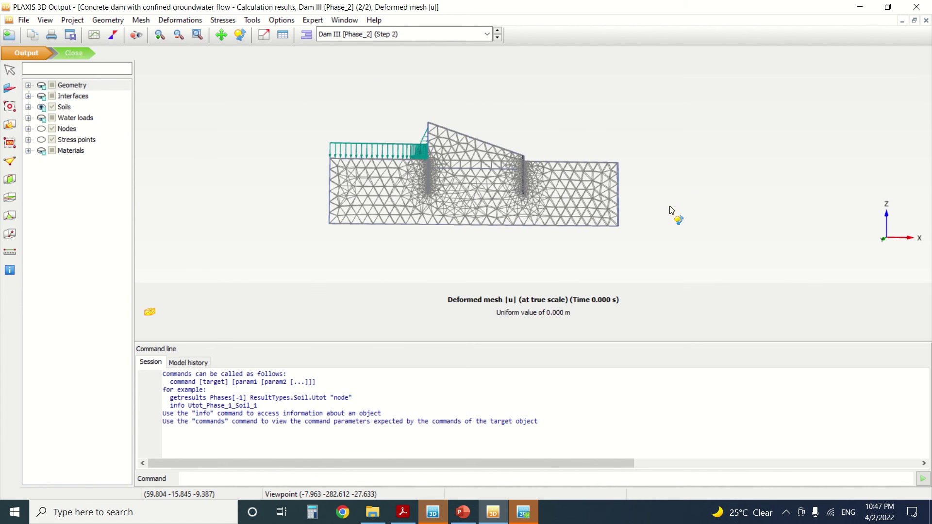
left_click_drag(672, 212, 503, 185)
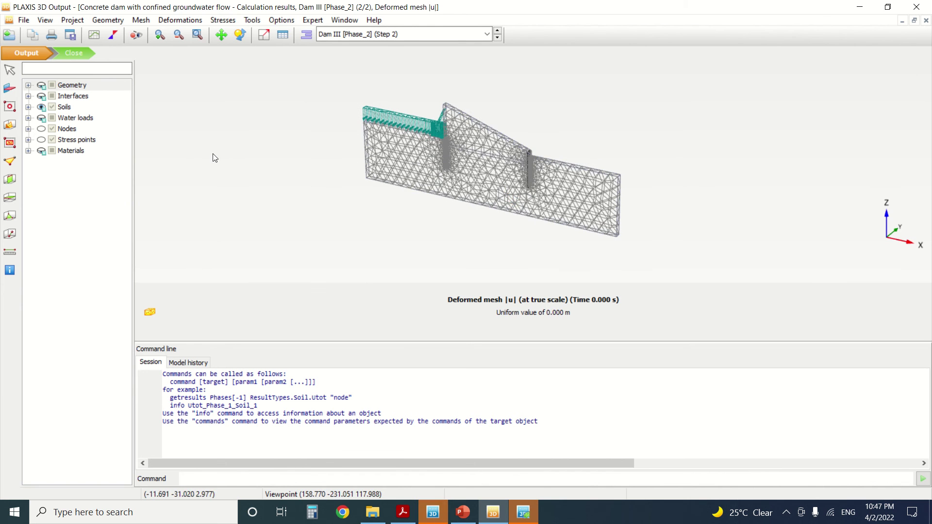
scroll(445, 164, "up", 3)
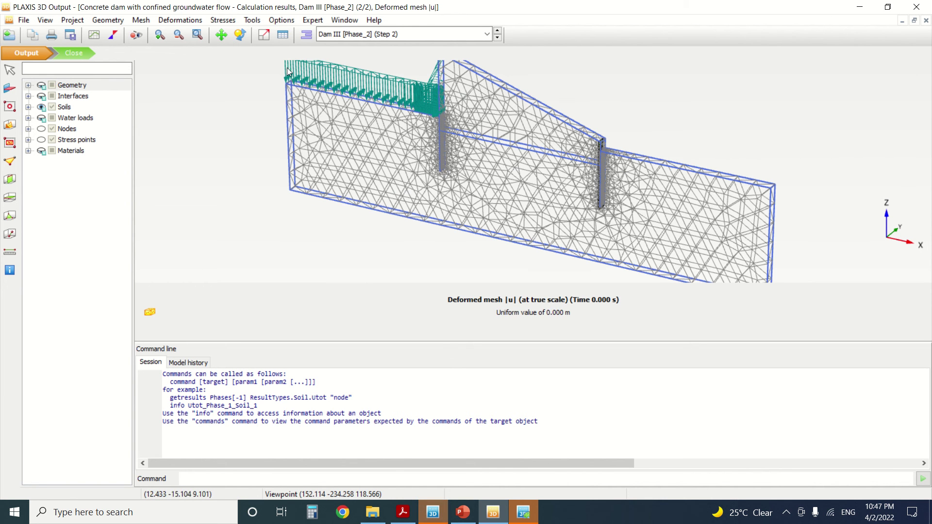
- Plot the Cartesian effective stress σ'zz for Dam III and view it as contour lines, shadings and iso surfaces
left_click(212, 22)
mouse_move(244, 36)
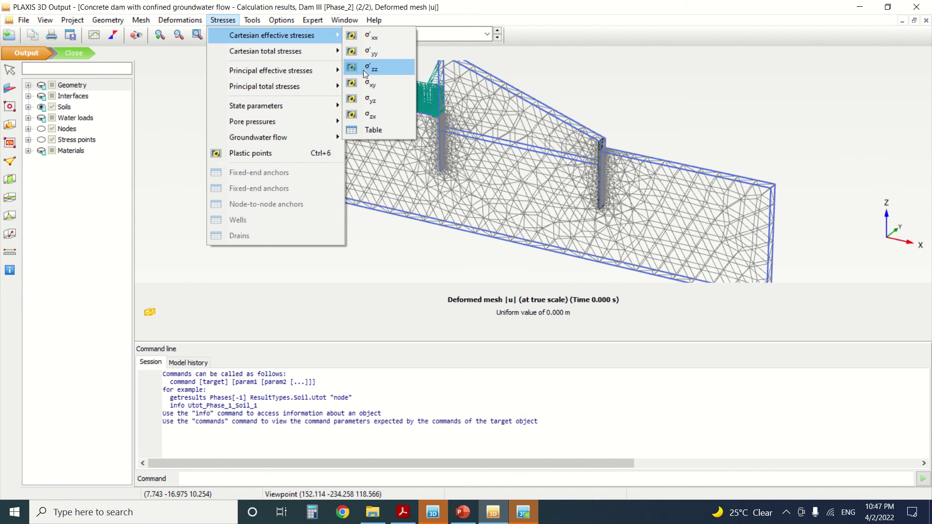
left_click(364, 71)
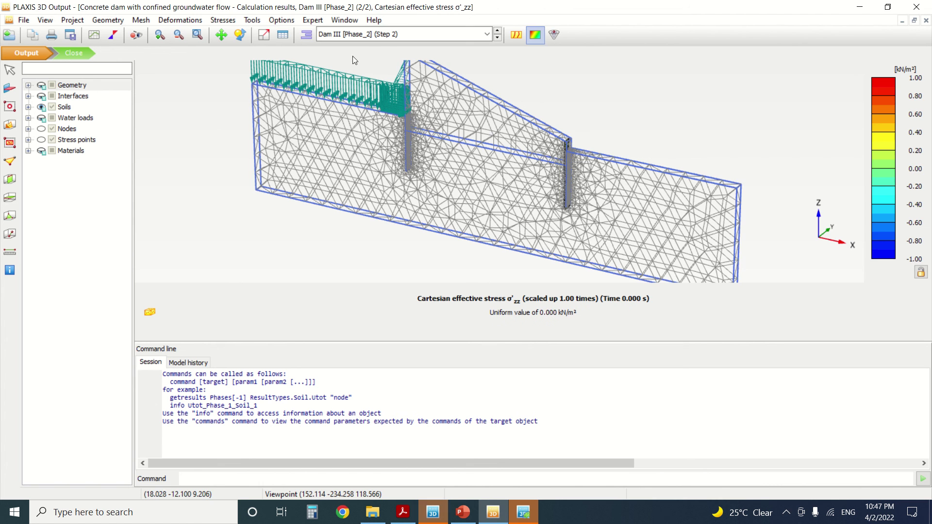
left_click(514, 34)
left_click(539, 33)
left_click(558, 35)
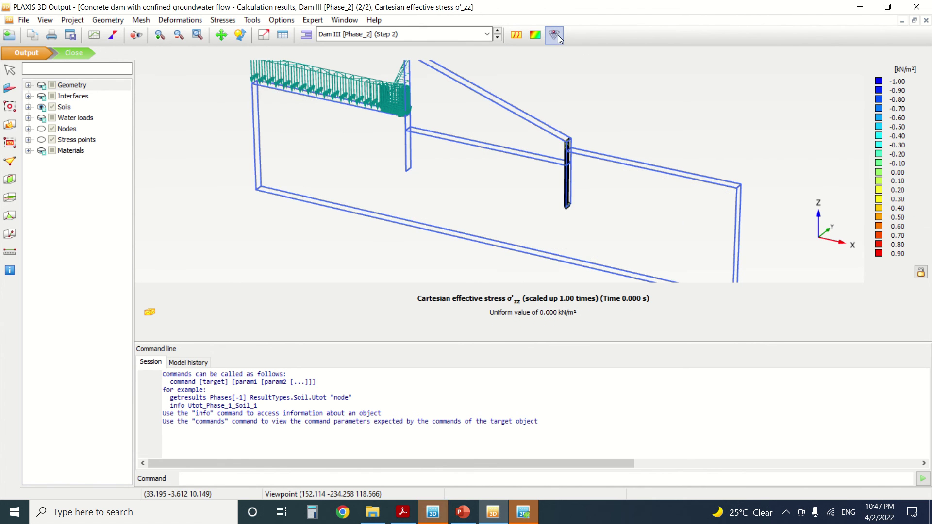
- View Dam III's Cartesian total stress σyy and effective stress σ'xx, and return to the input model
left_click(229, 22)
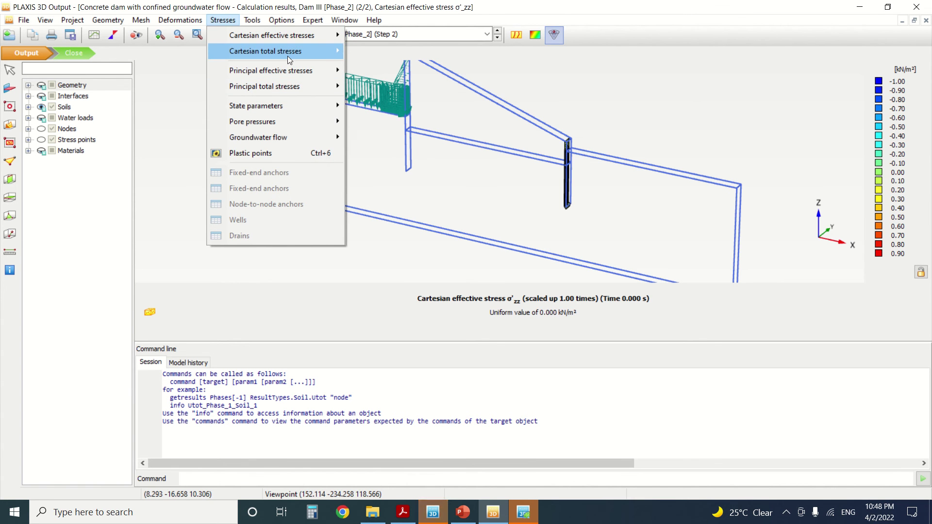
left_click(376, 68)
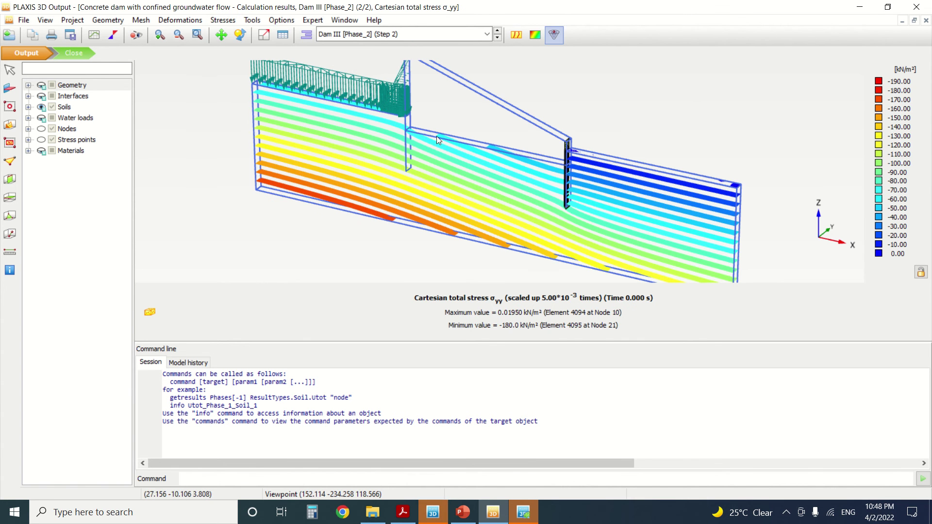
left_click(221, 21)
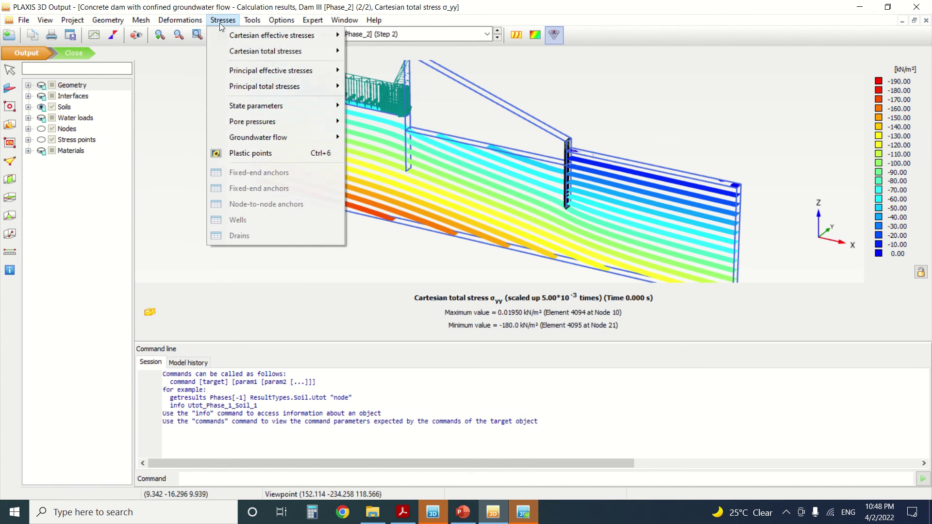
mouse_move(287, 41)
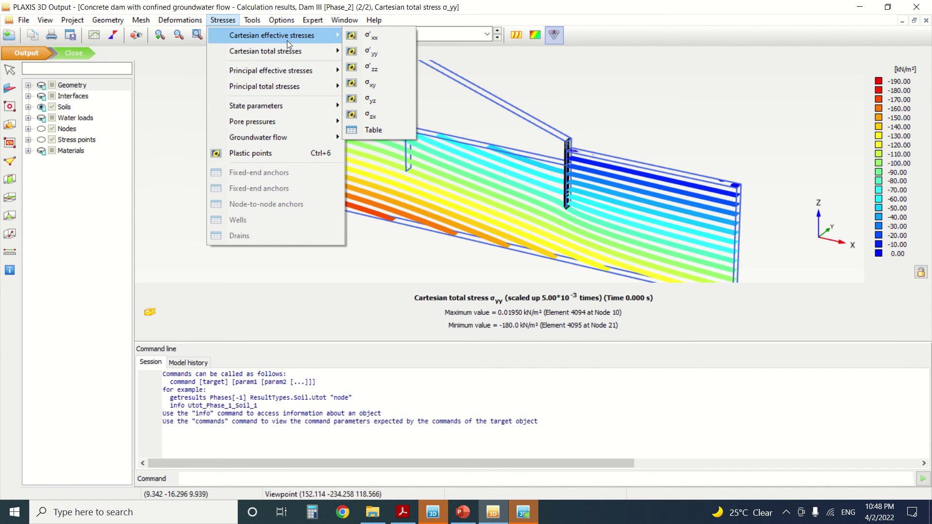
left_click(404, 36)
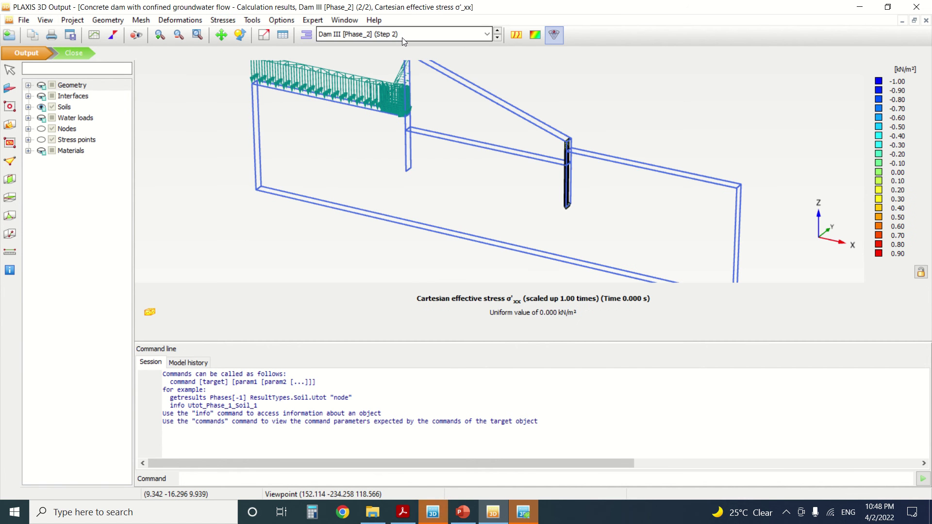
left_click(516, 35)
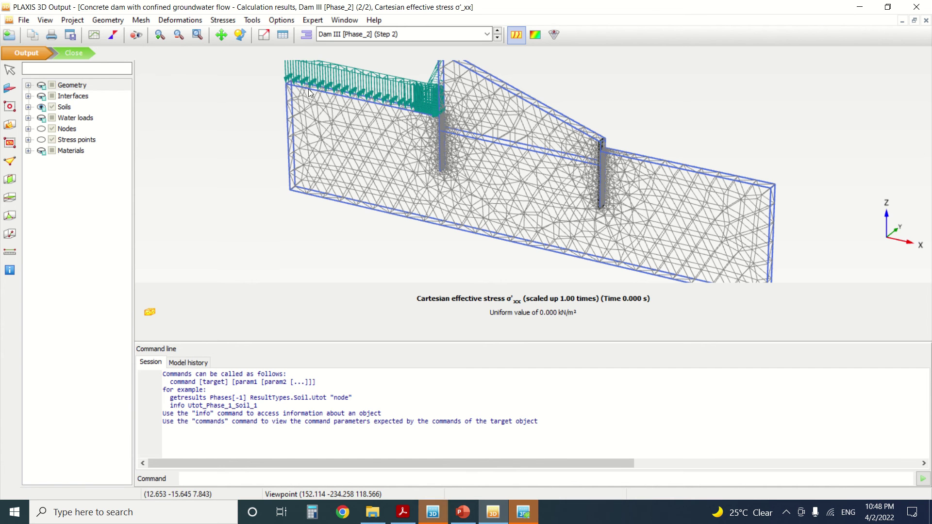
left_click(81, 55)
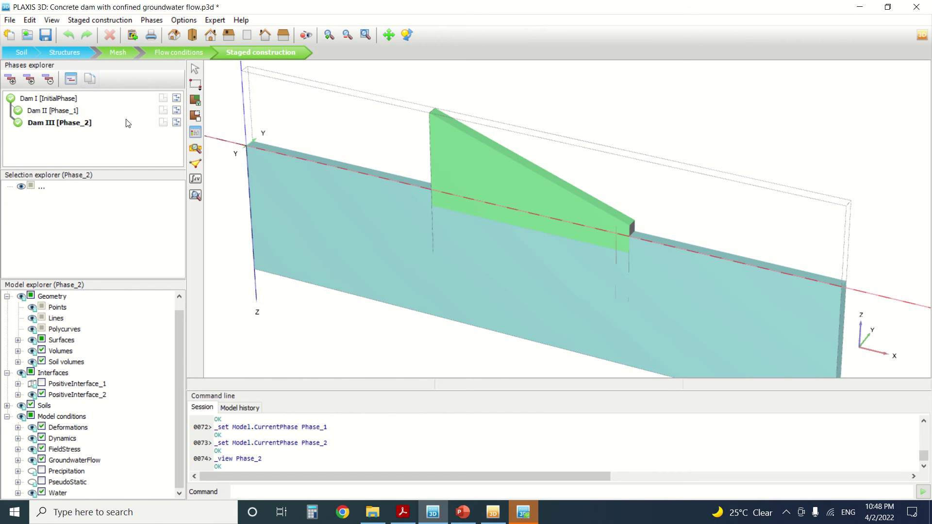
- Review the calculation type and pore pressure calculation settings of Dam I, Dam II and Dam III in the phase definitions
double_click(48, 98)
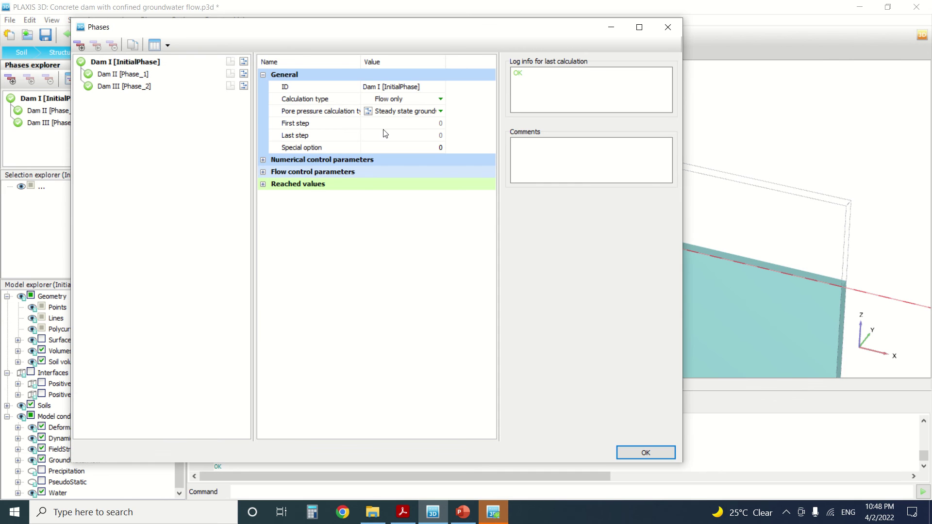
left_click(125, 79)
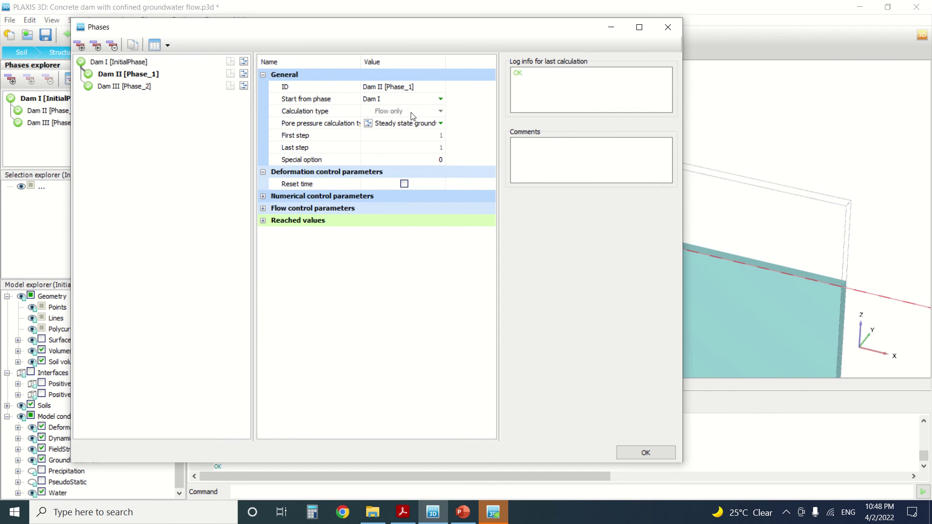
left_click(142, 86)
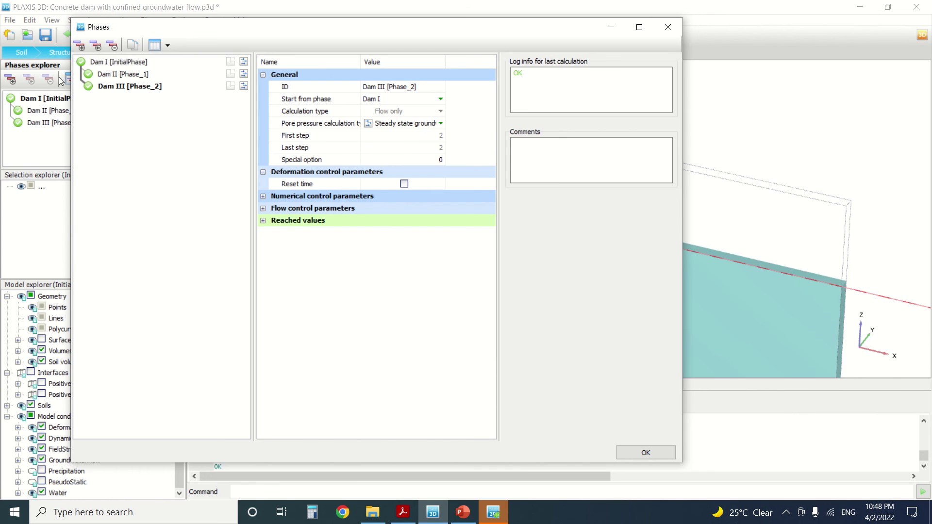
left_click(97, 61)
left_click(436, 99)
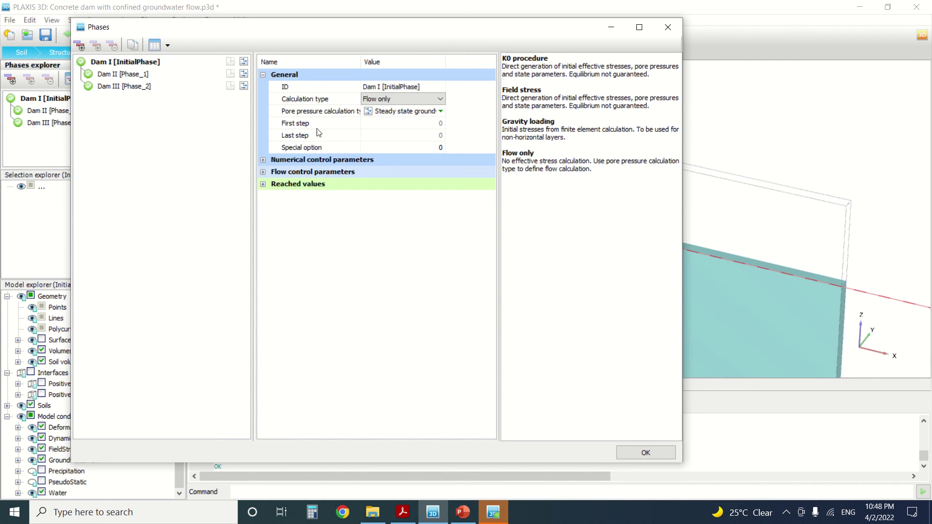
left_click(668, 29)
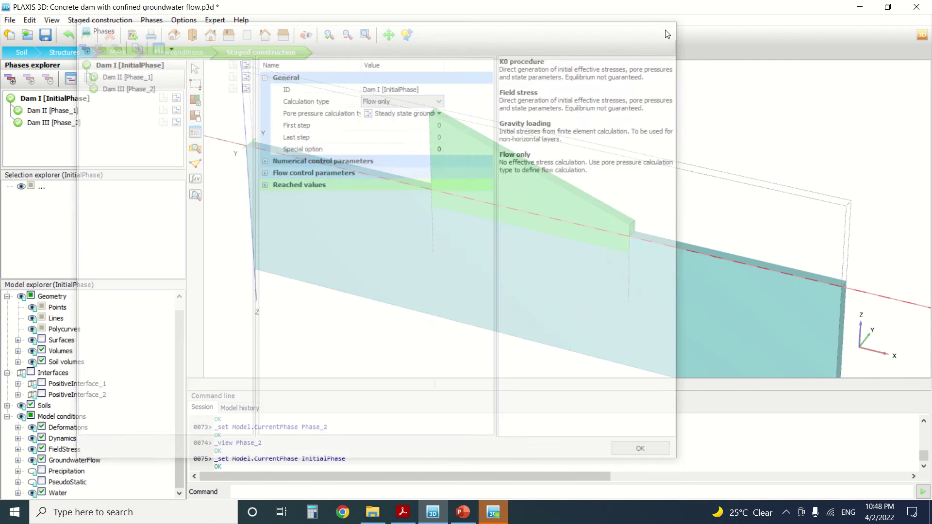
- Open the Dam I calculation results, dismiss the news feed and plot the Cartesian effective stress σ'xx
left_click(195, 196)
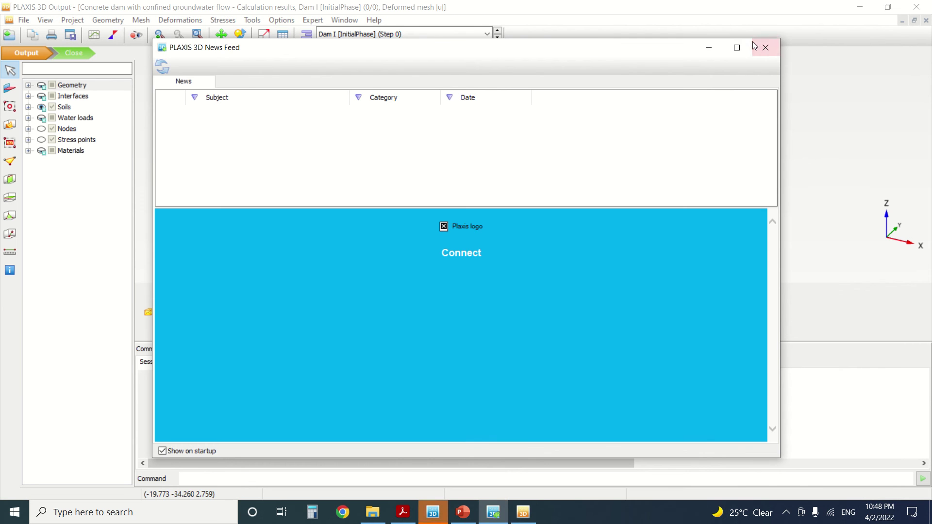
left_click(754, 45)
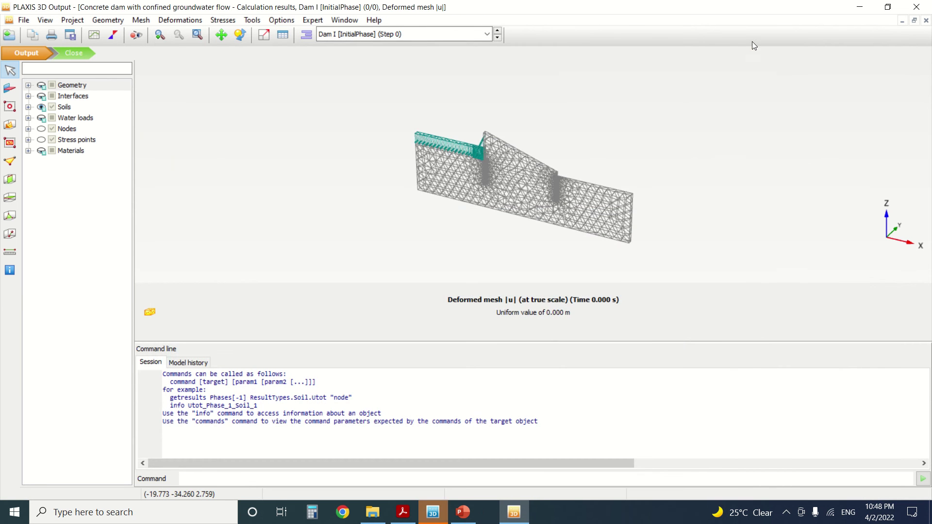
left_click(222, 20)
mouse_move(235, 36)
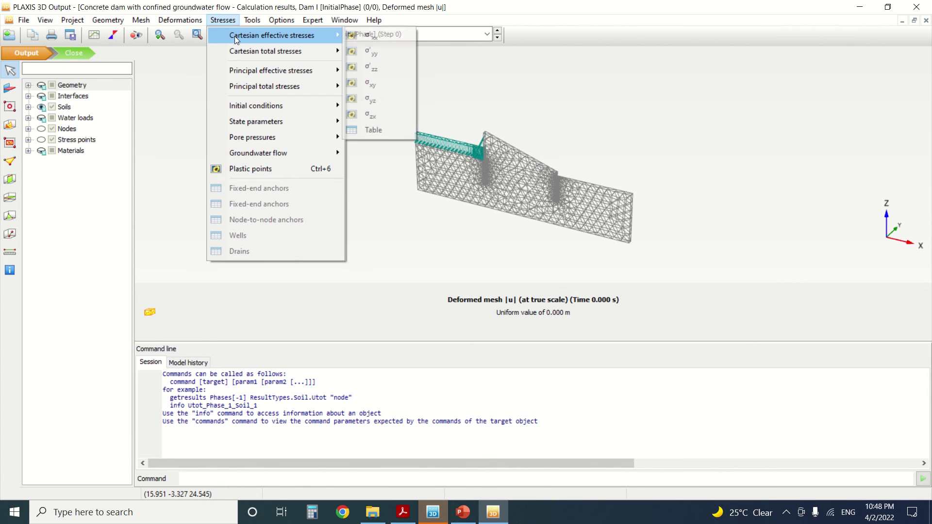
left_click(369, 33)
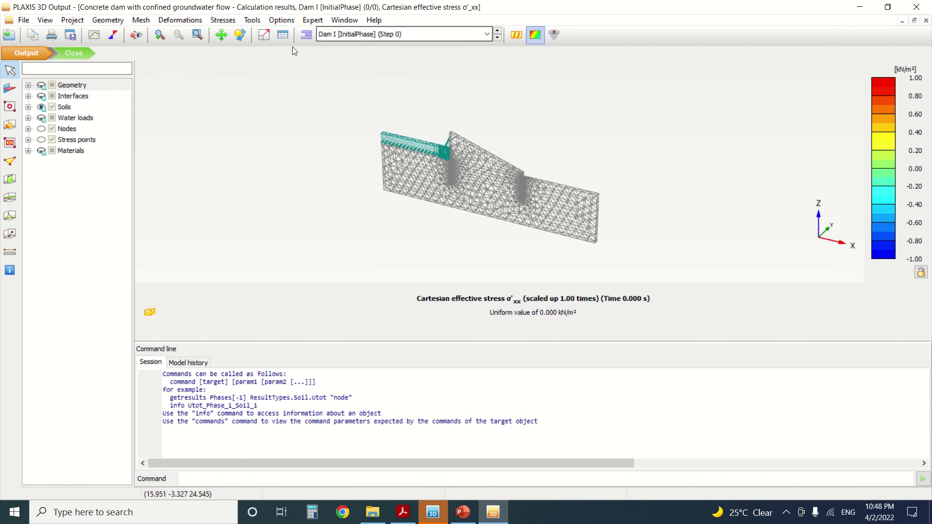
- View the Cartesian effective stresses σ'yy and σ'zz for Dam I
left_click(252, 19)
mouse_move(224, 20)
mouse_move(258, 36)
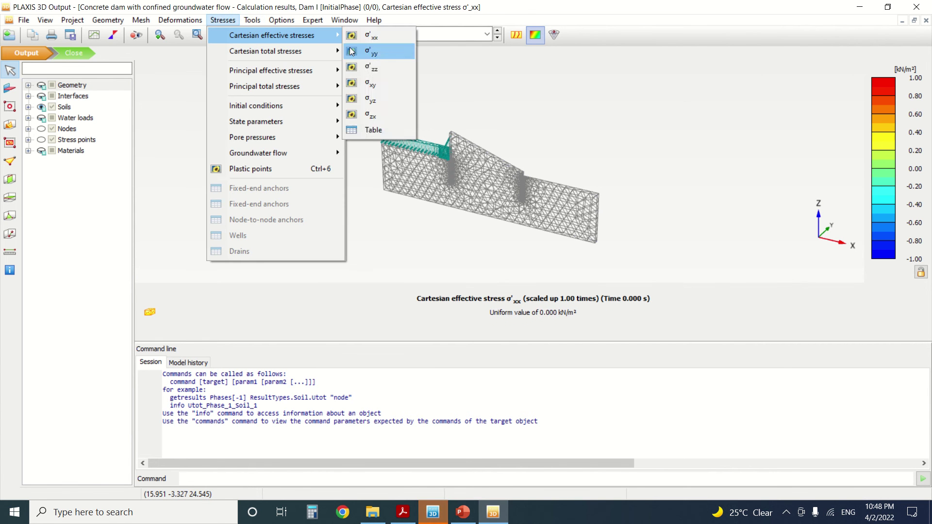
left_click(364, 50)
left_click(224, 22)
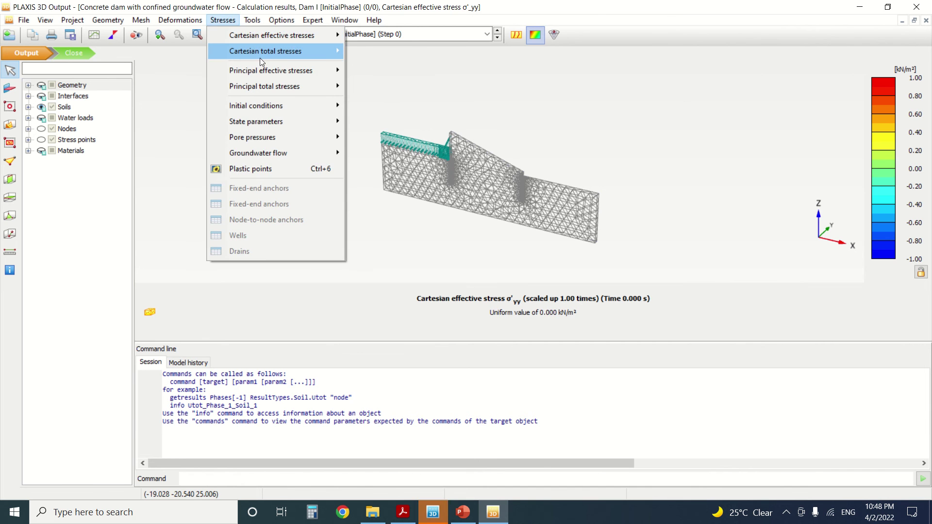
mouse_move(292, 35)
left_click(379, 67)
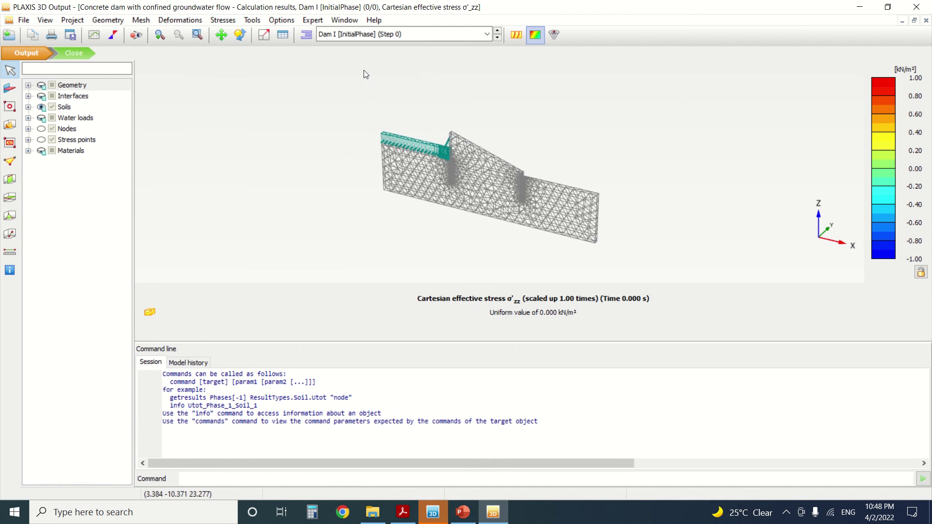
- View the deformed mesh |u| and the total displacements |u| of Dam I
left_click(189, 20)
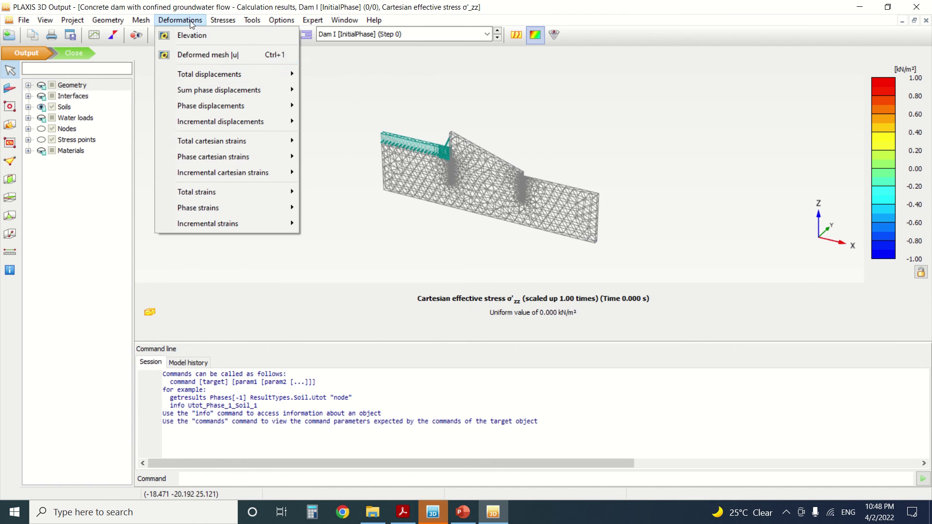
left_click(194, 56)
scroll(595, 182, "up", 2)
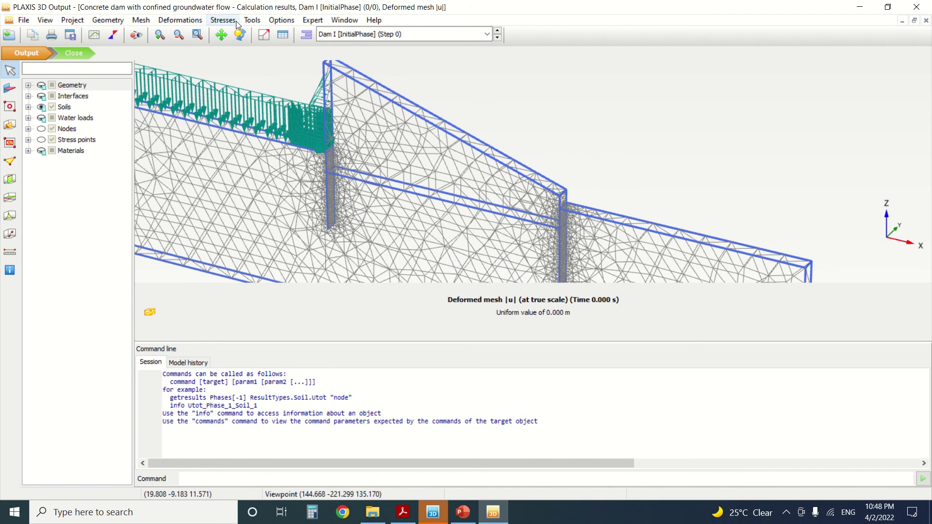
left_click(180, 20)
mouse_move(208, 75)
left_click(303, 77)
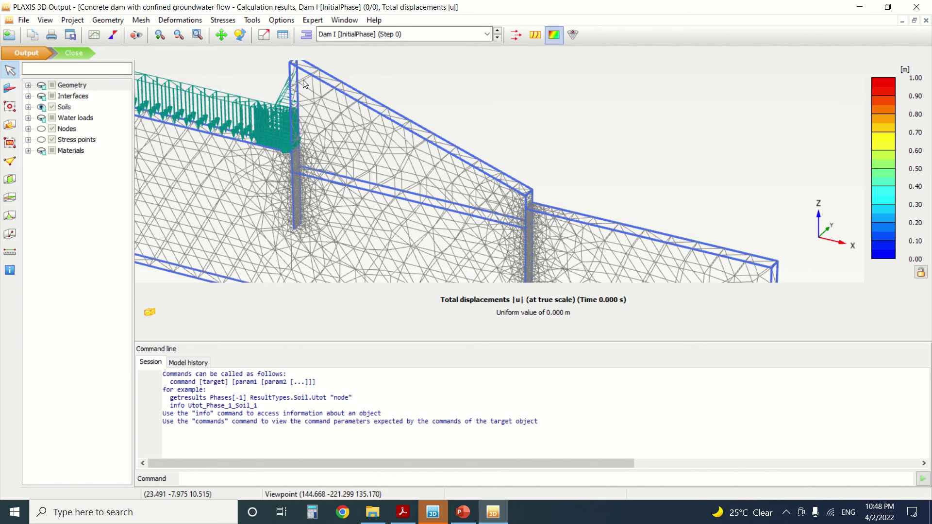
scroll(438, 146, "down", 3)
scroll(373, 128, "up", 2)
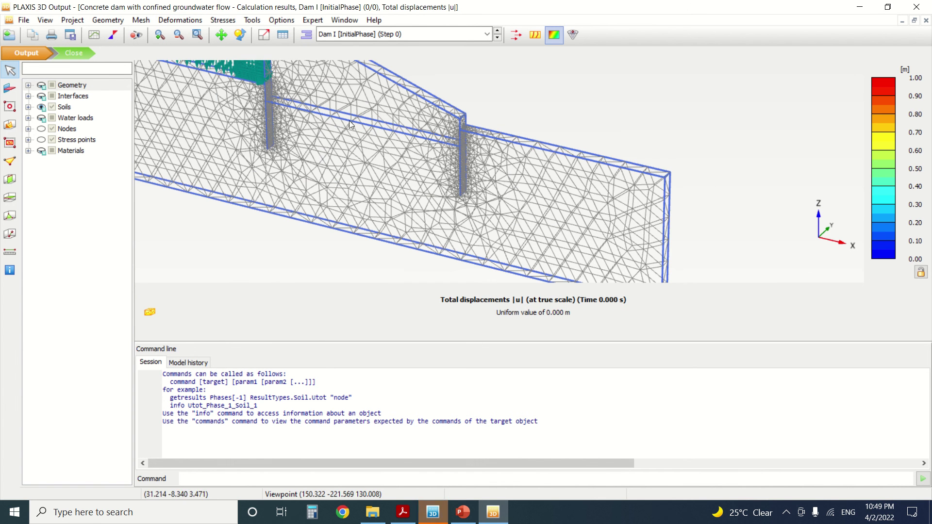
- View the total displacement components ux and uz of Dam I
left_click(178, 20)
mouse_move(206, 68)
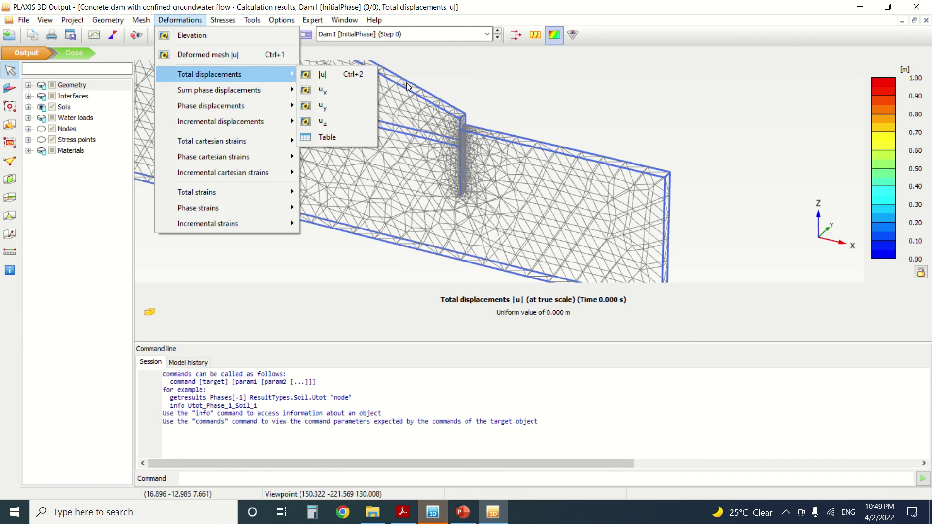
left_click(360, 91)
scroll(462, 157, "down", 3)
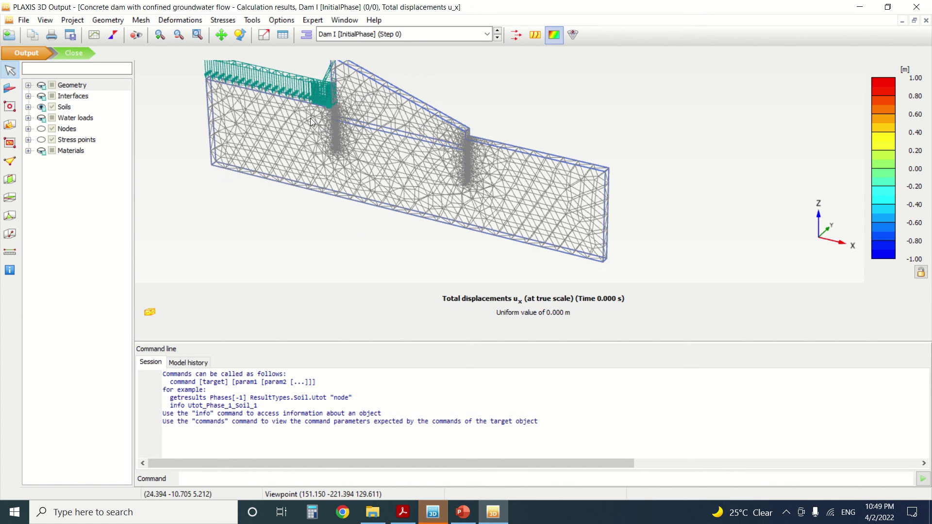
left_click(180, 20)
mouse_move(209, 74)
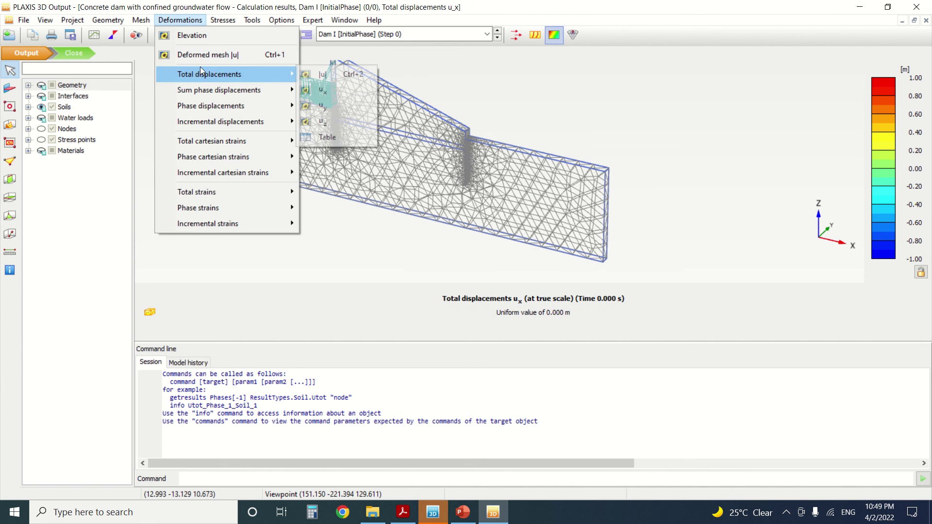
left_click(374, 119)
scroll(472, 126, "up", 2)
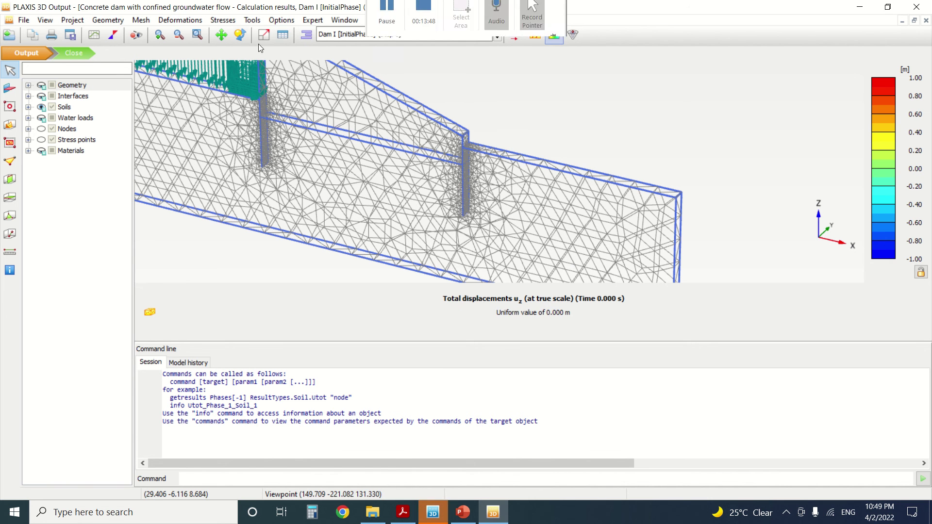
- Plot the groundwater head for Dam I and display it as contour lines
left_click(235, 22)
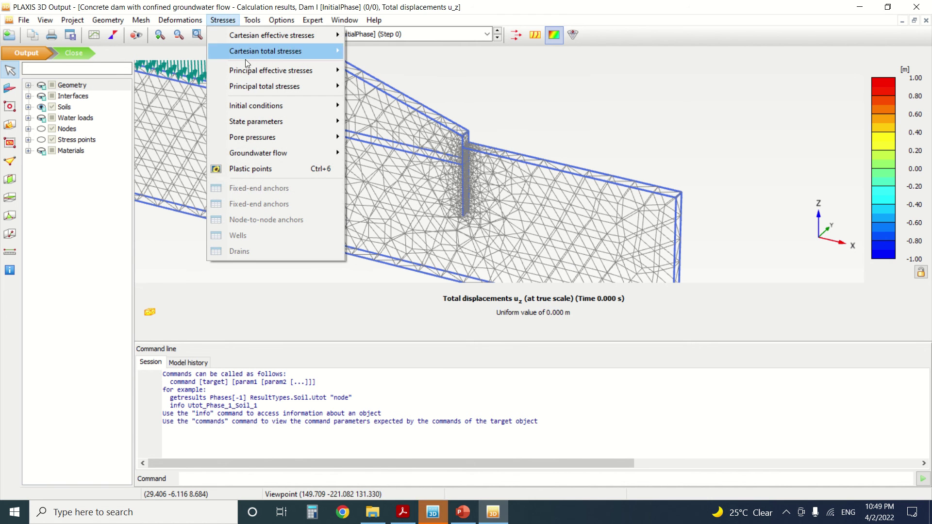
mouse_move(278, 135)
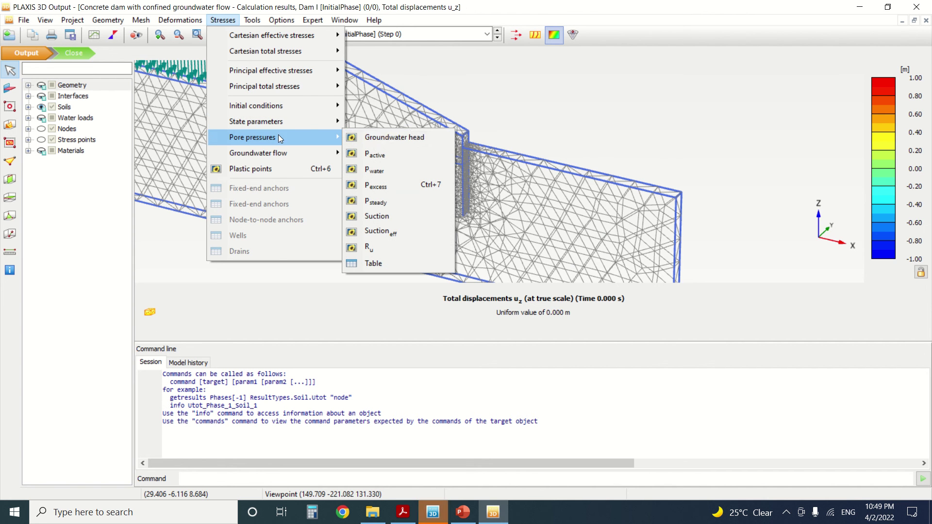
left_click(366, 139)
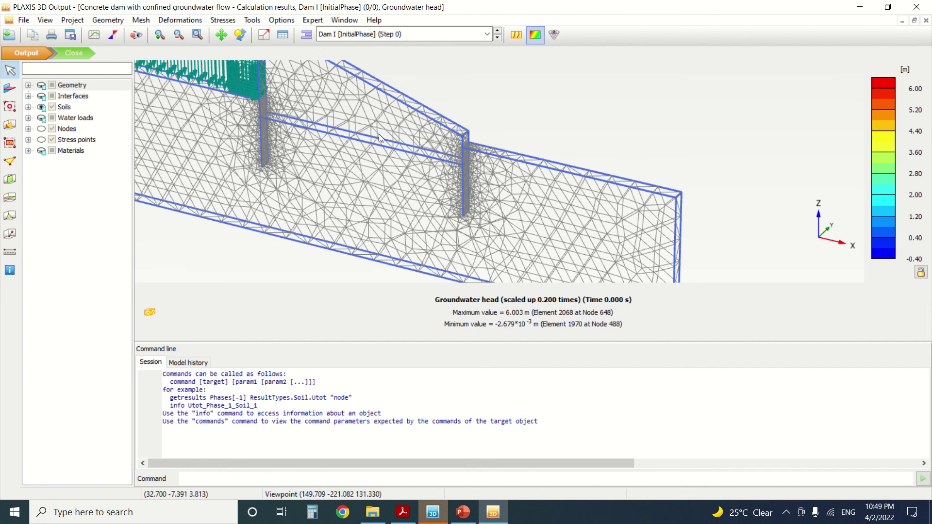
left_click(516, 34)
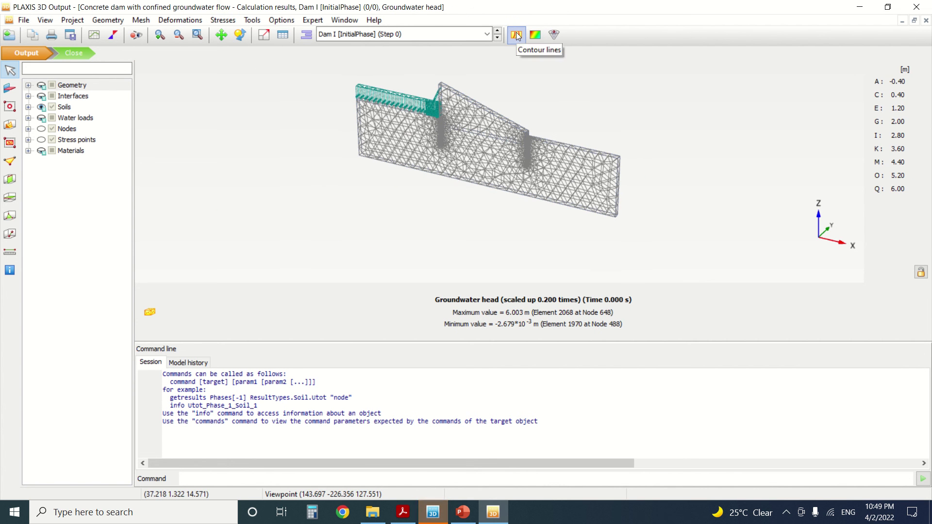
scroll(543, 125, "up", 2)
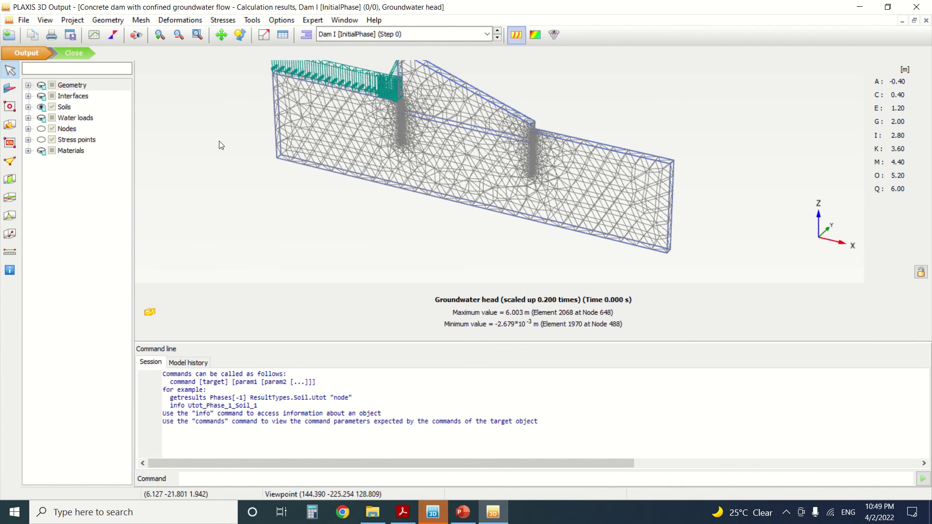
scroll(278, 157, "up", 1)
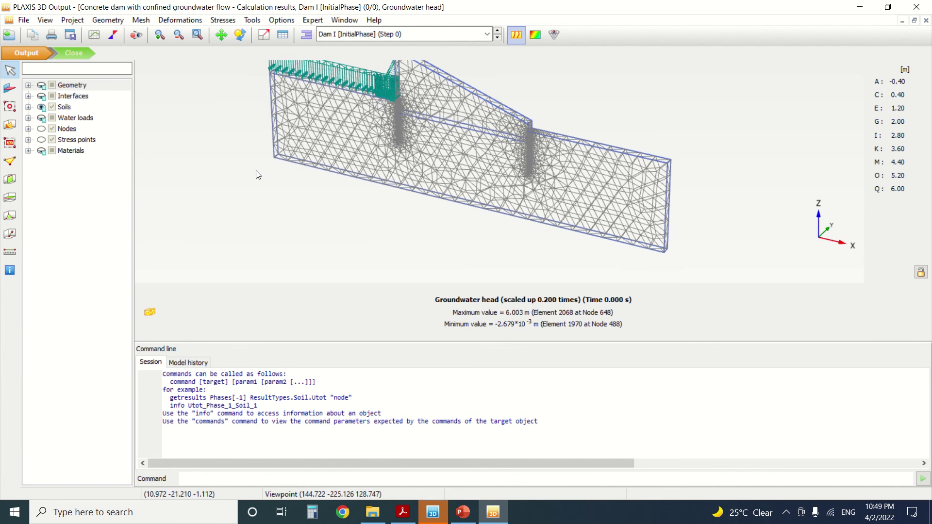
scroll(293, 165, "down", 3)
middle_click_drag(299, 167, 320, 192)
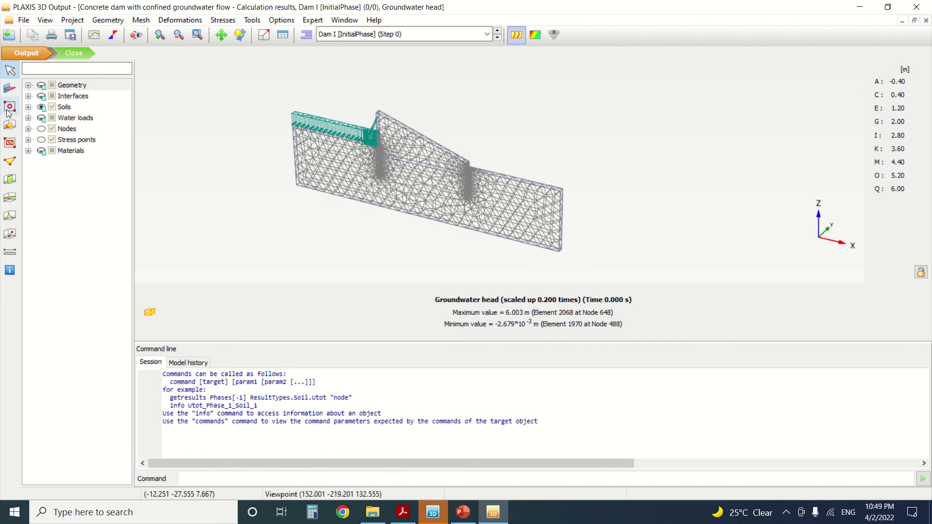
- Try to create a vertical cross section through the dam from point (0, 0) to point (1, 0)
left_click(10, 179)
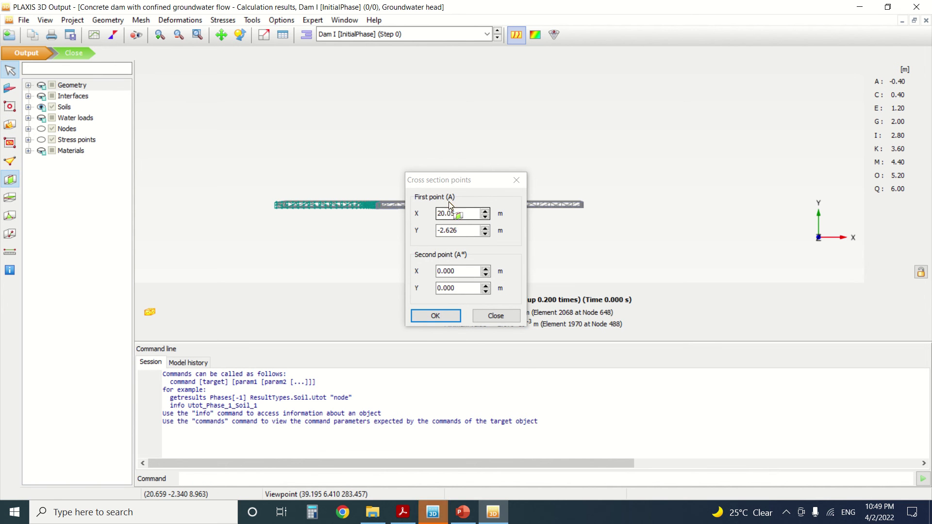
left_click_drag(451, 183, 380, 159)
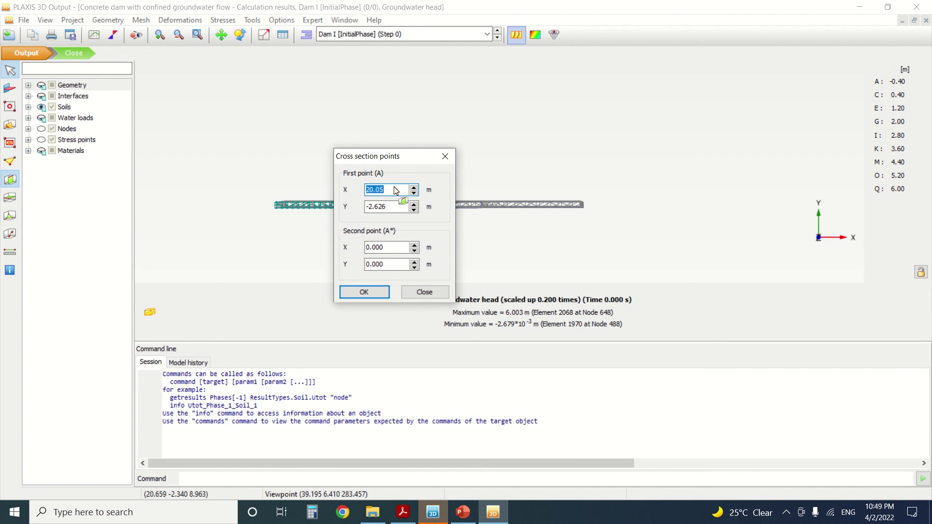
type("0")
left_click(393, 210)
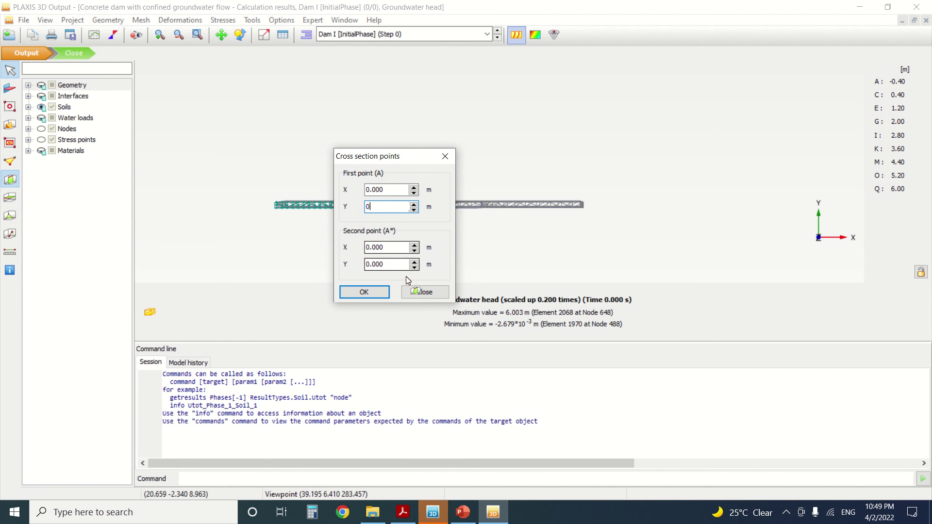
left_click_drag(391, 266, 359, 262)
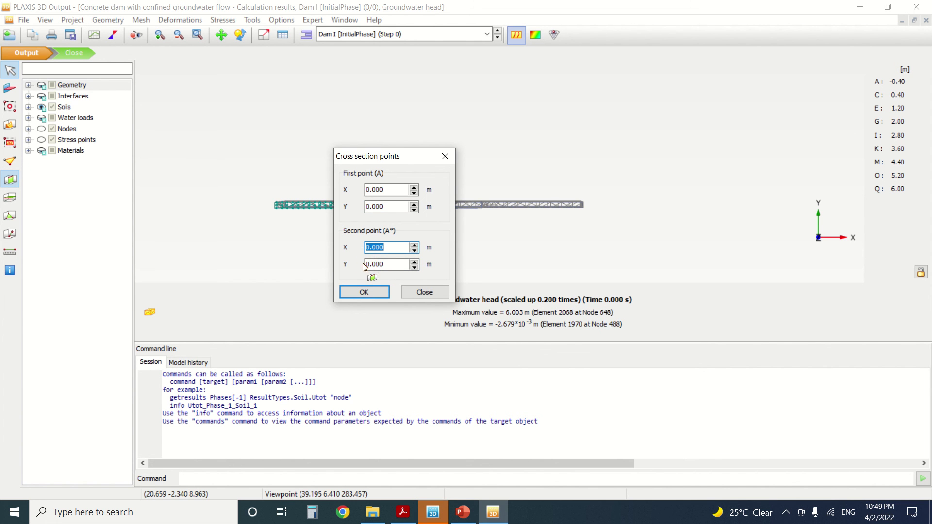
type("1")
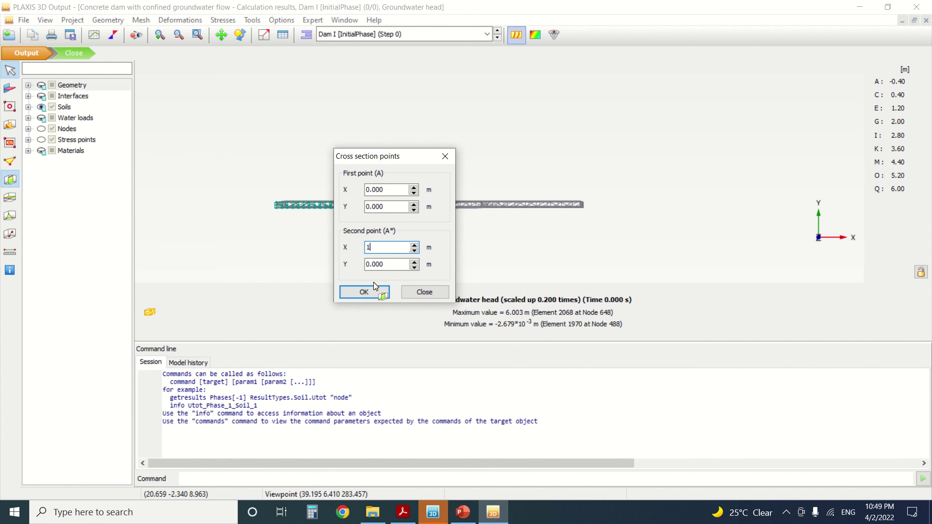
left_click(371, 291)
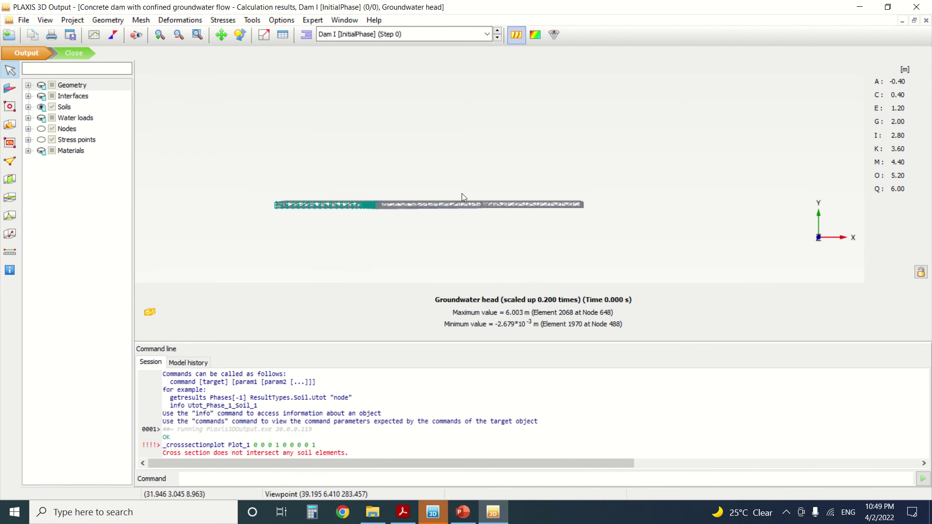
- Retry the vertical cross section with the first point at X 0, Y 0 and the second point at X 1, Y 0
middle_click_drag(470, 221, 446, 127)
left_click(240, 34)
left_click_drag(291, 78, 313, 73)
left_click(14, 179)
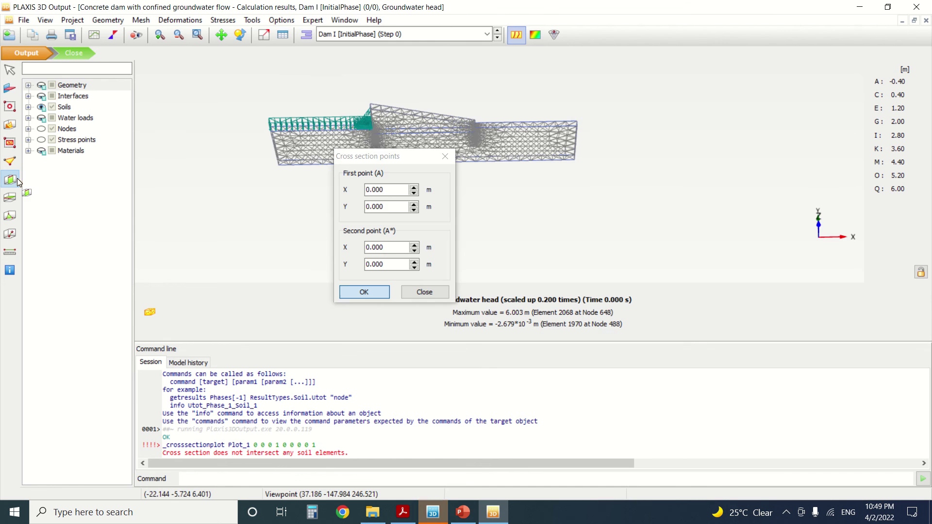
left_click(385, 190)
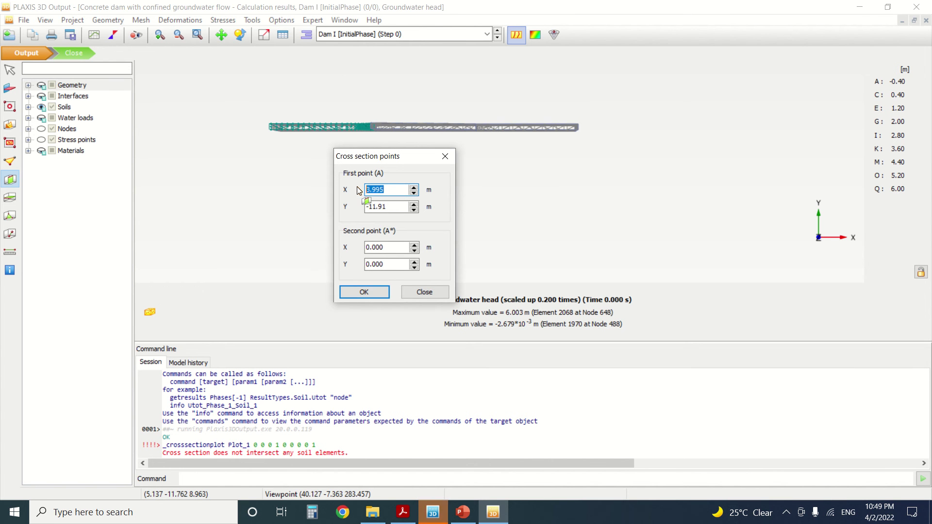
type("0")
key("Tab")
type("0")
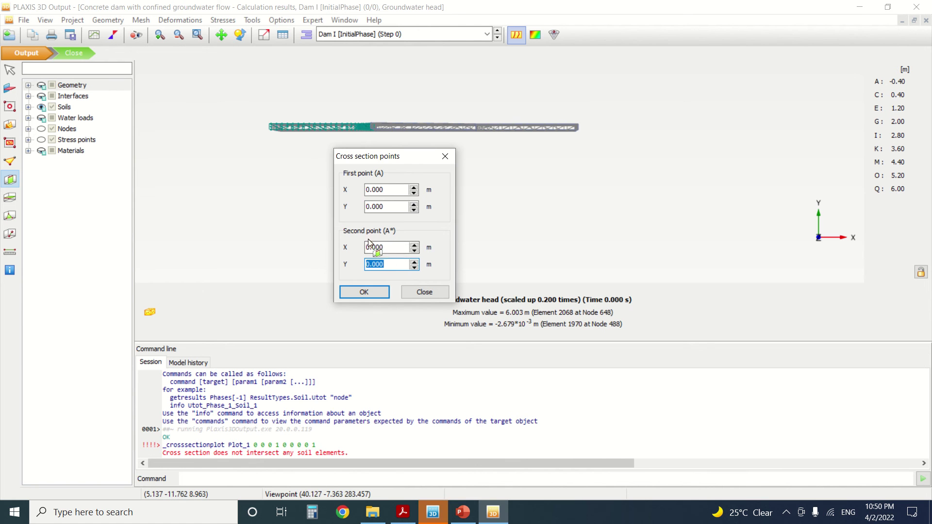
type("1")
left_click(357, 291)
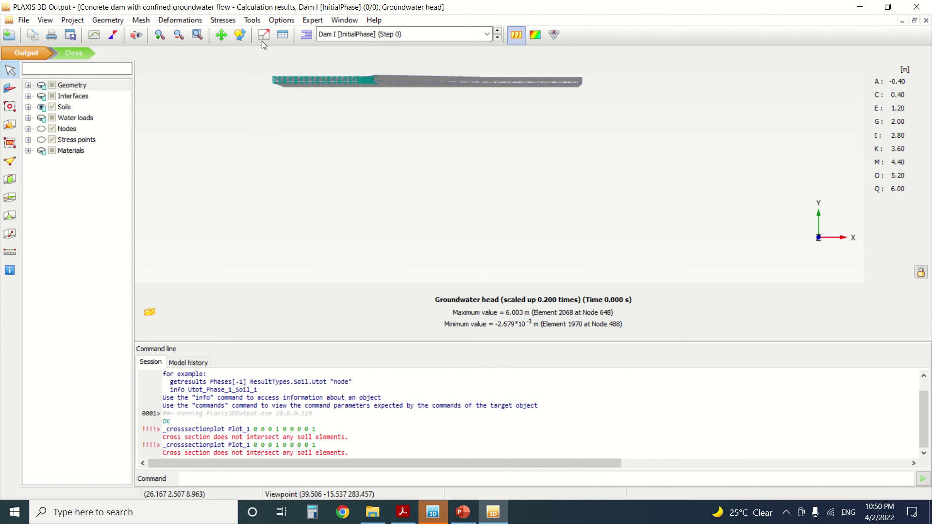
- Examine the Dam I mesh and upstream water loads from a raised front angle
left_click(240, 38)
left_click_drag(318, 166, 324, 125)
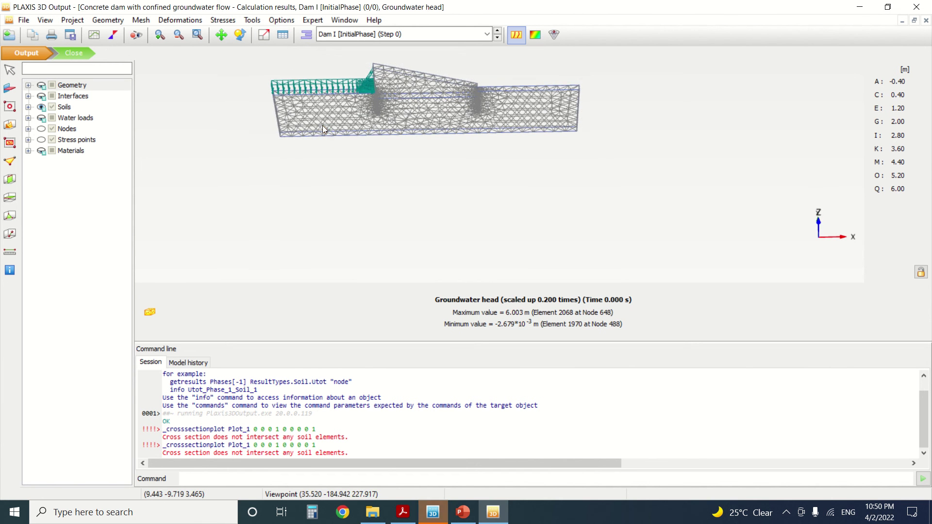
left_click_drag(537, 78, 515, 204)
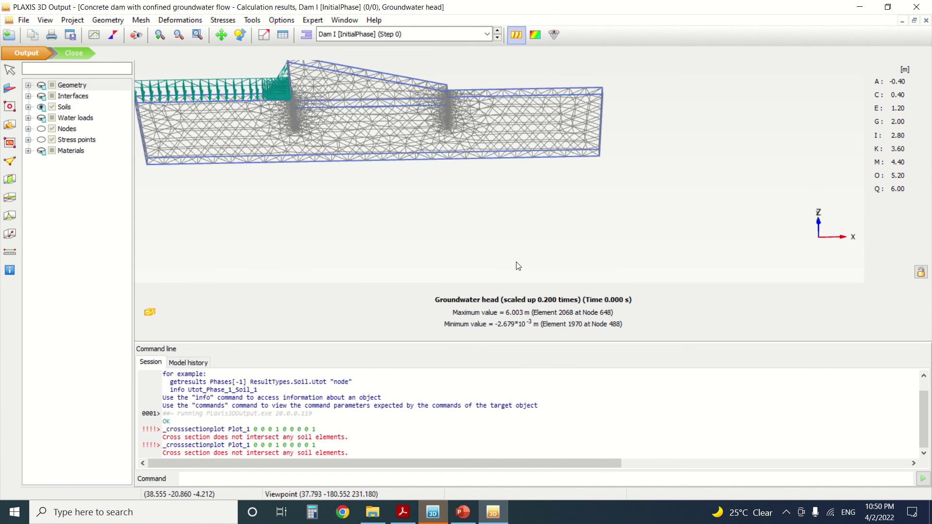
left_click_drag(518, 264, 421, 204)
scroll(338, 143, "up", 2)
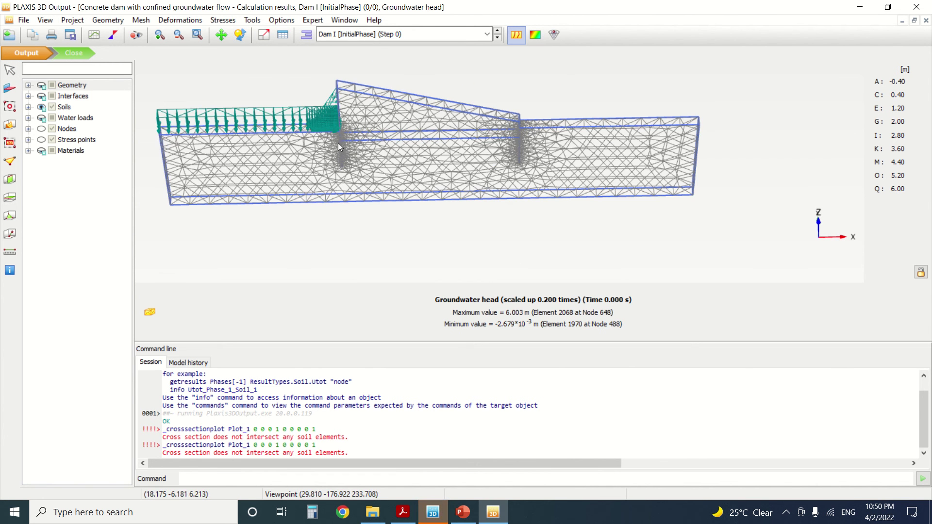
- Create a vertical cross section through the dam from point (0, 0.5) to point (1, 0.5)
left_click(10, 180)
left_click(362, 193)
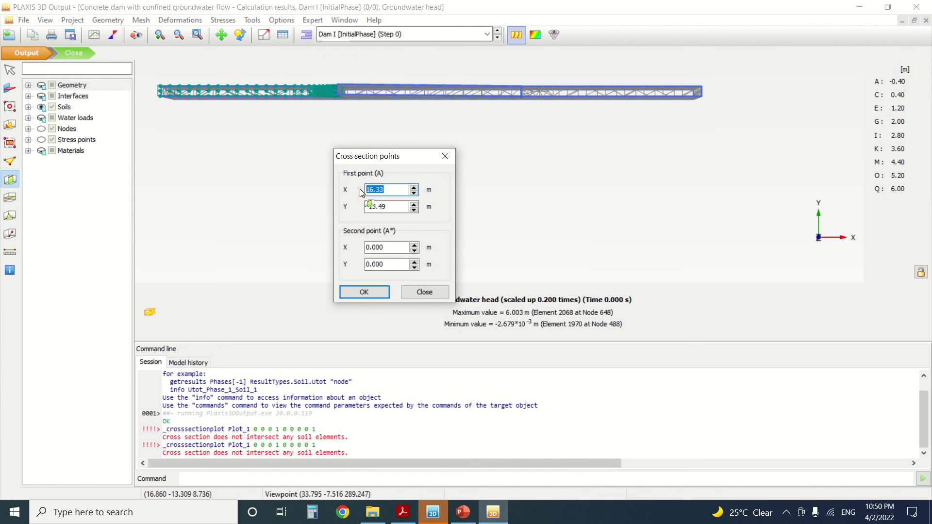
type("3")
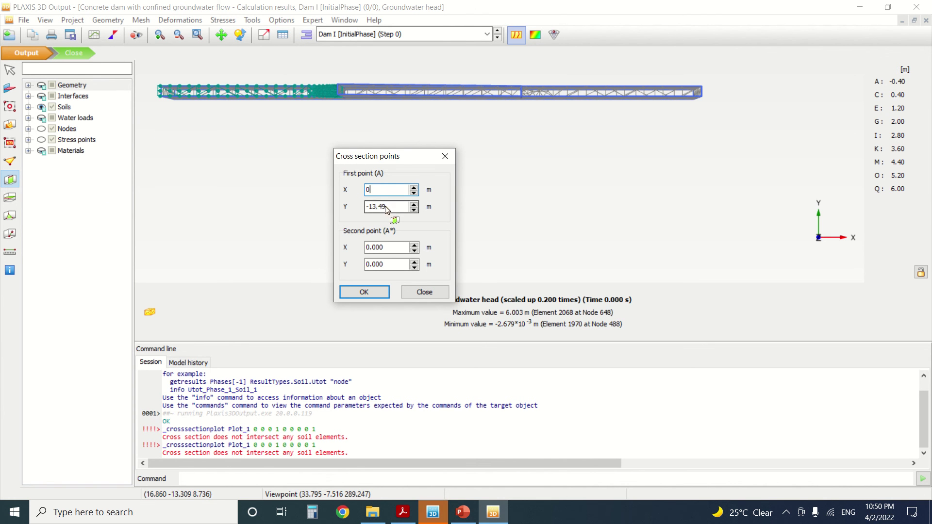
key("Tab")
type("0.")
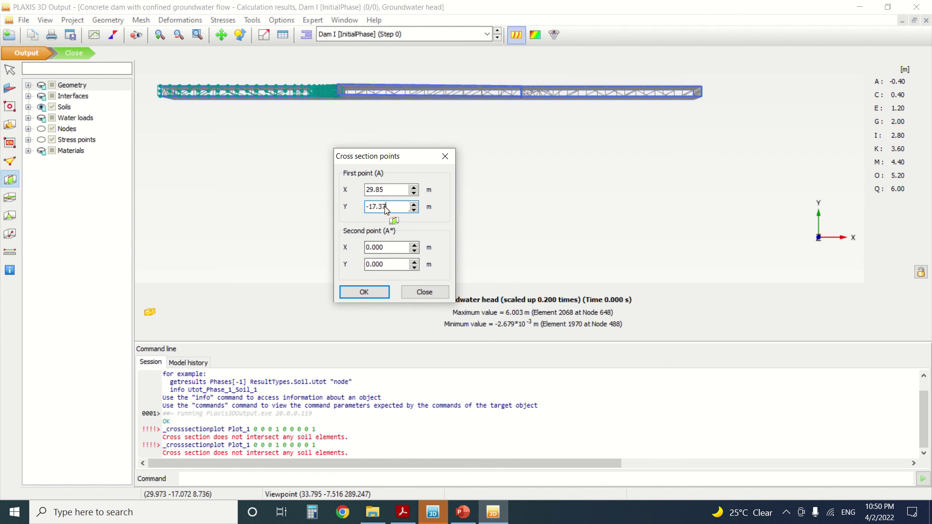
type("0.5")
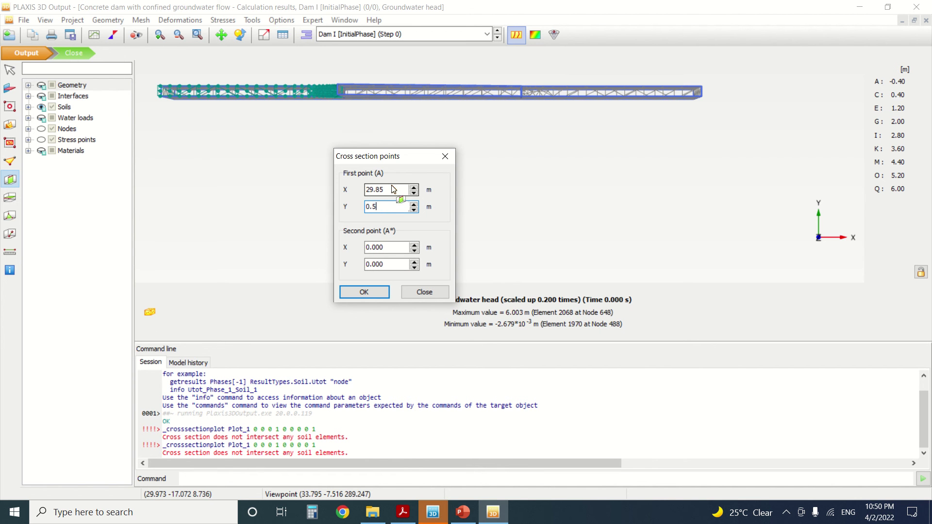
type("0")
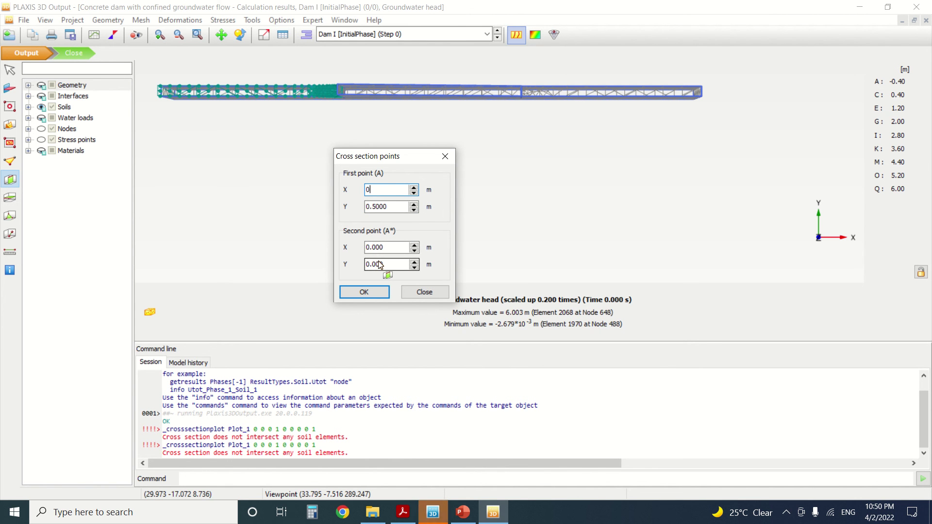
double_click(376, 247)
type("1")
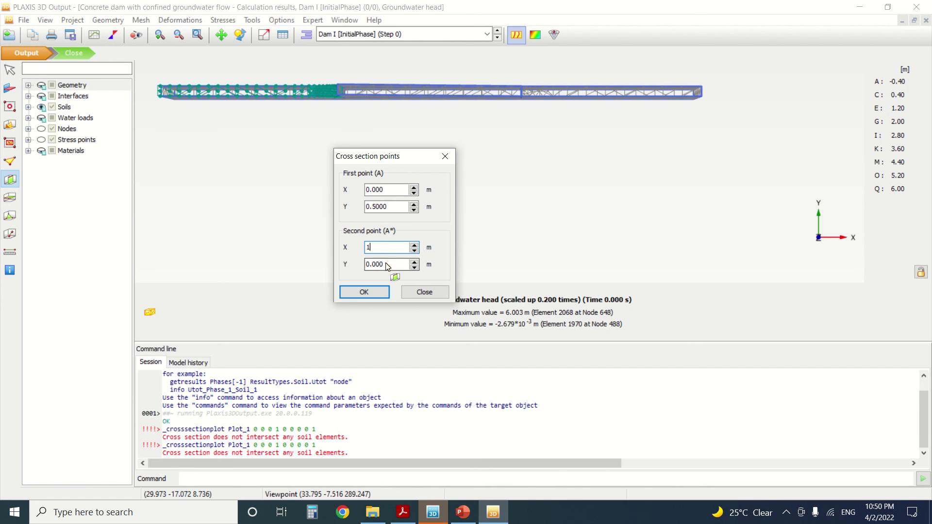
double_click(366, 265)
type("0.5")
left_click(377, 292)
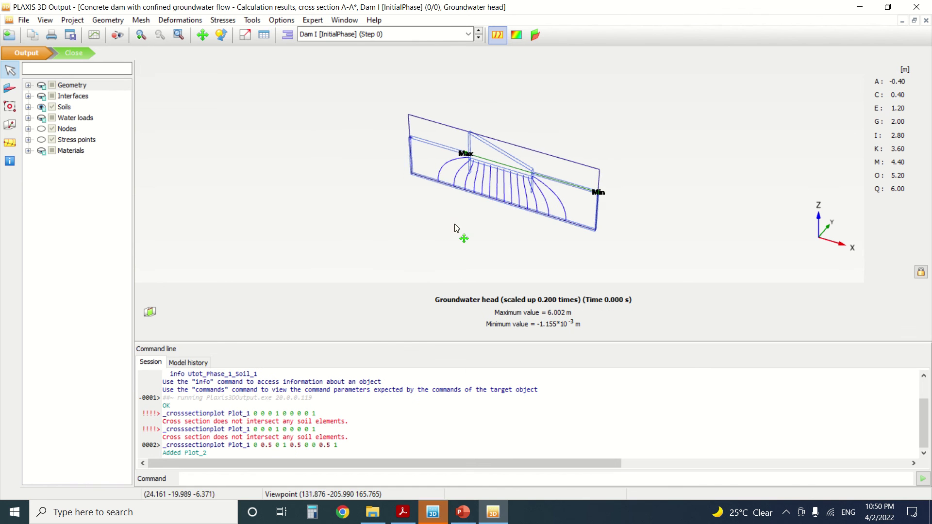
- Examine the Dam I groundwater head contour lines on the cross section in a straight front view
middle_click_drag(413, 222, 244, 215)
middle_click_drag(426, 178, 448, 169)
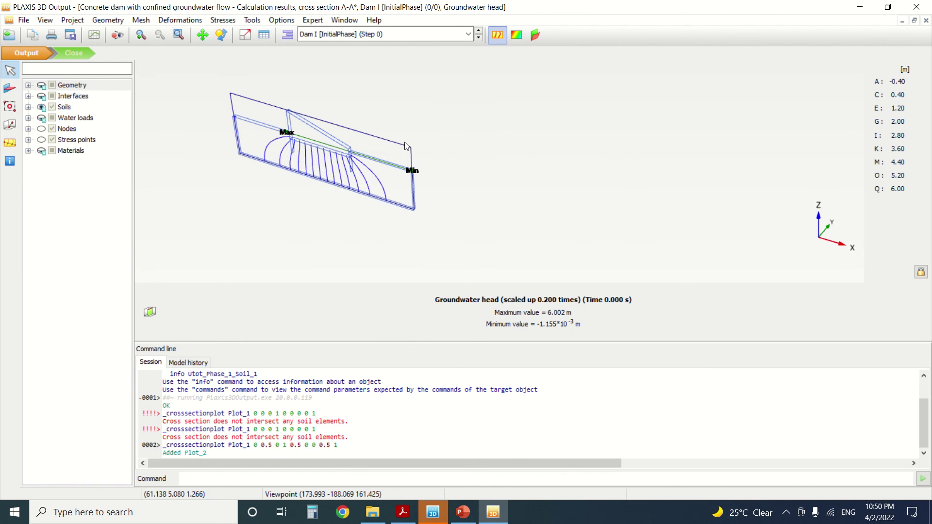
right_click_drag(264, 80, 380, 77, "ctrl")
scroll(406, 190, "up", 4)
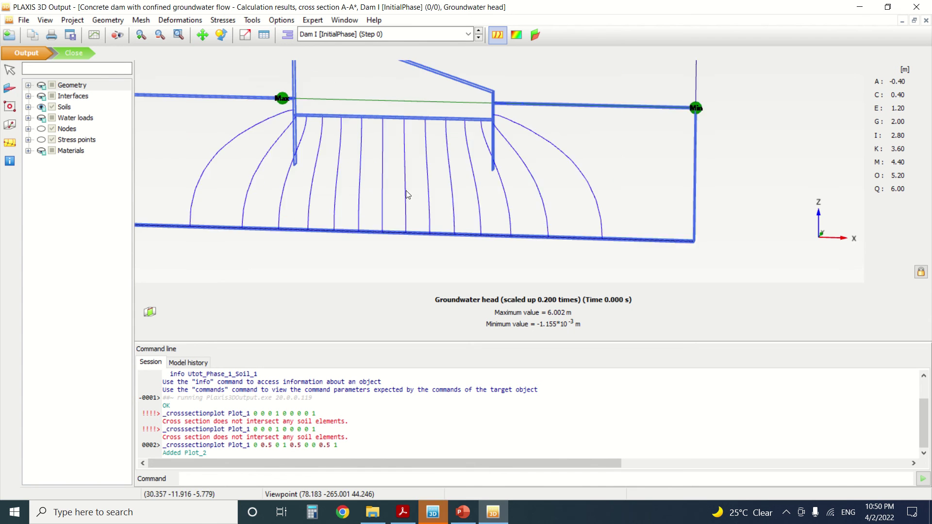
scroll(413, 176, "down", 2)
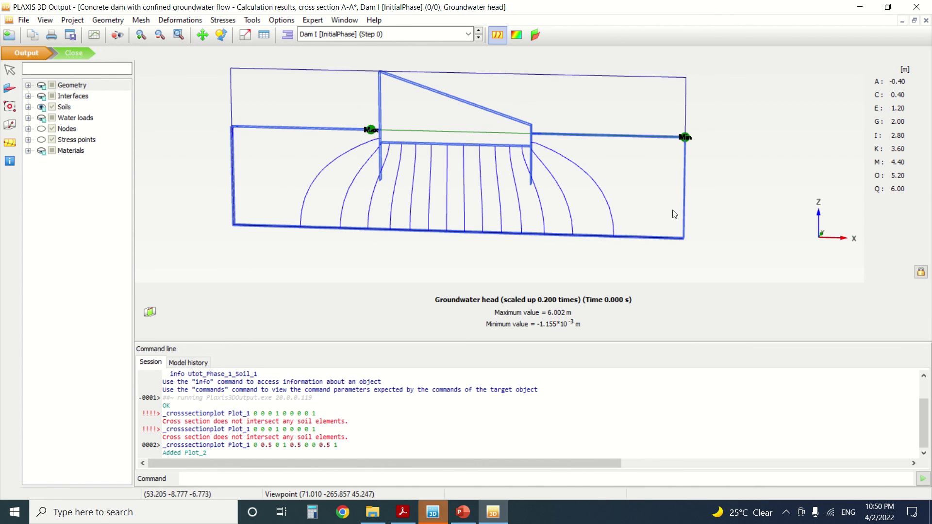
right_click_drag(675, 214, 732, 194, "ctrl")
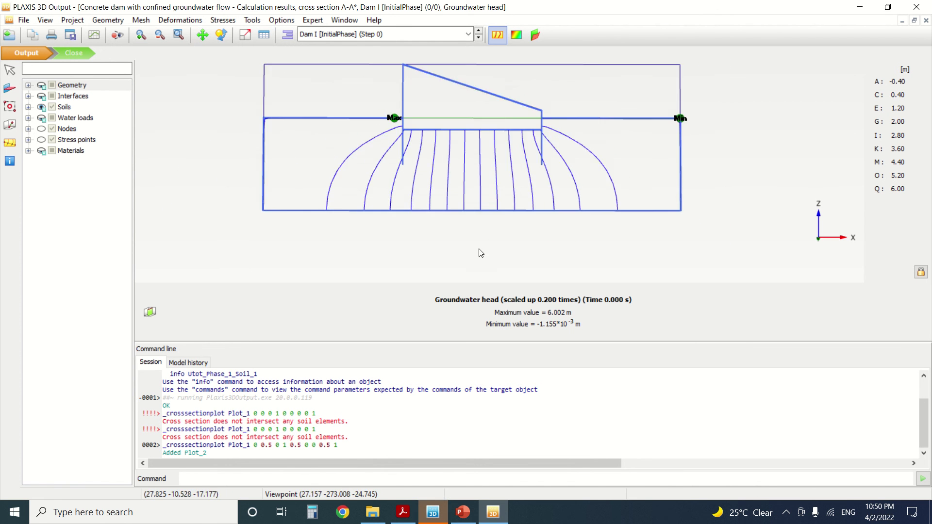
scroll(533, 174, "up", 1)
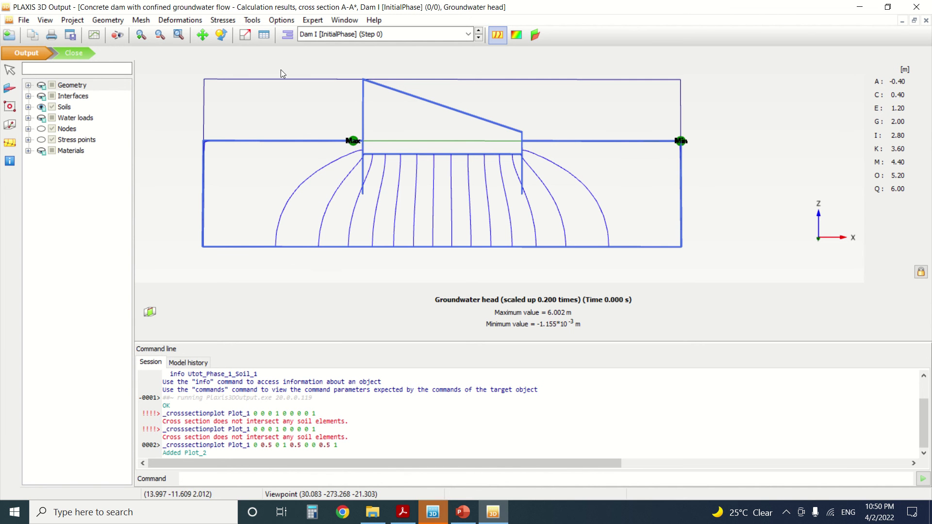
- Plot the active pore pressures on the cross section as colour shadings and inspect them beneath the dam base
left_click(225, 20)
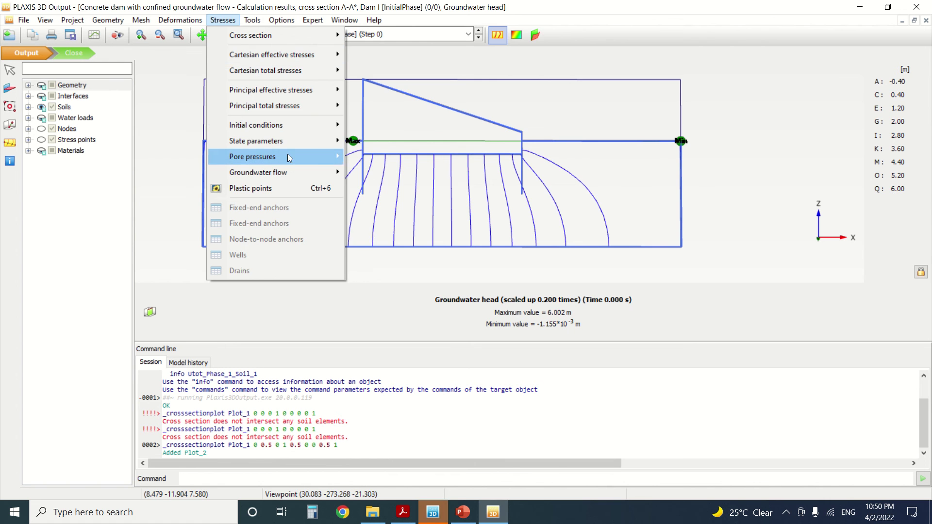
mouse_move(290, 155)
left_click(381, 173)
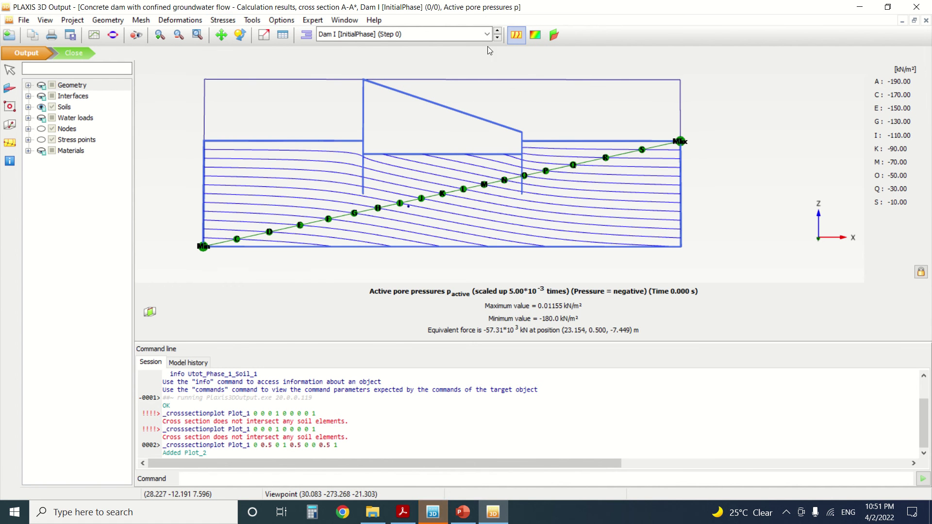
left_click(535, 33)
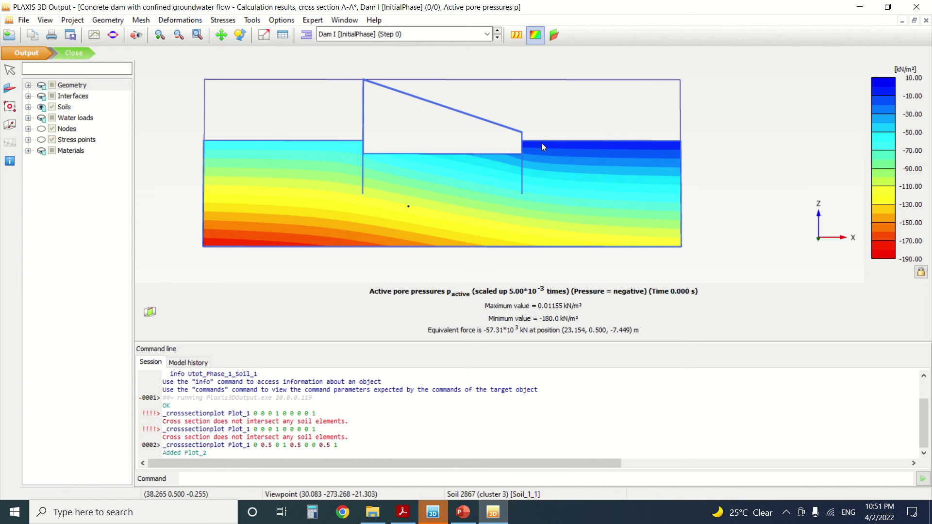
scroll(388, 160, "up", 4)
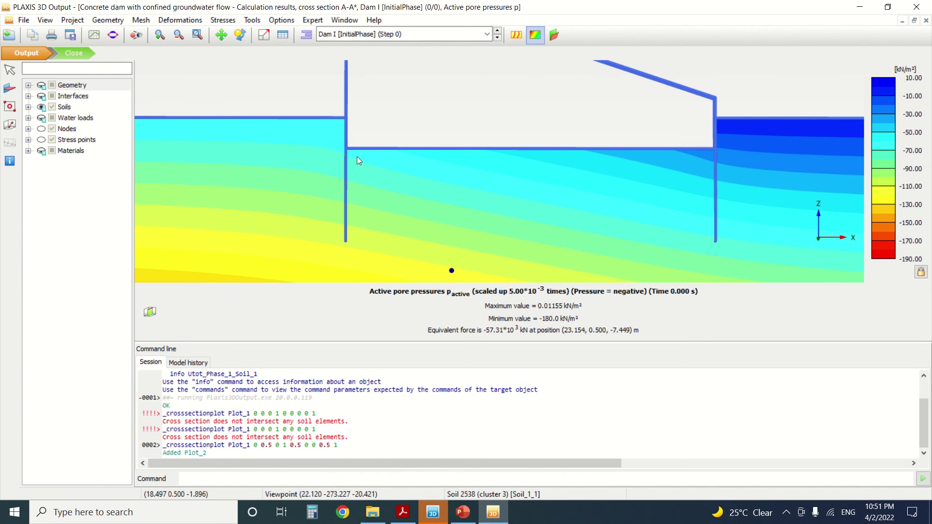
scroll(574, 214, "down", 3)
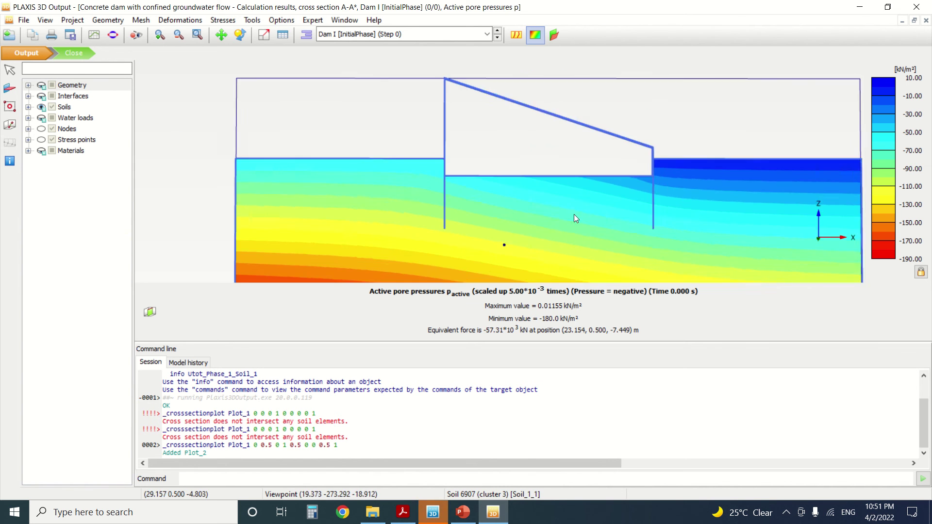
scroll(437, 185, "down", 2)
- Plot the pore water pressures p_water on the Dam I cross section
left_click(221, 20)
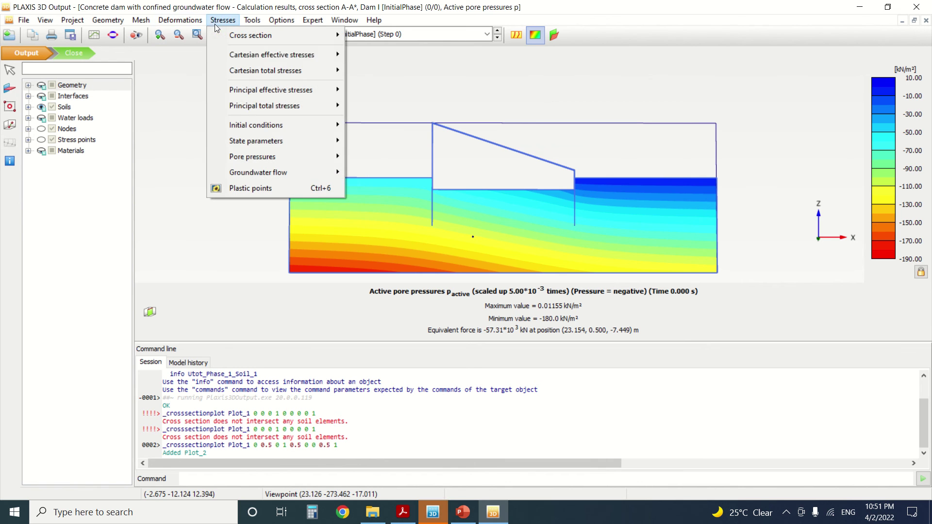
mouse_move(258, 155)
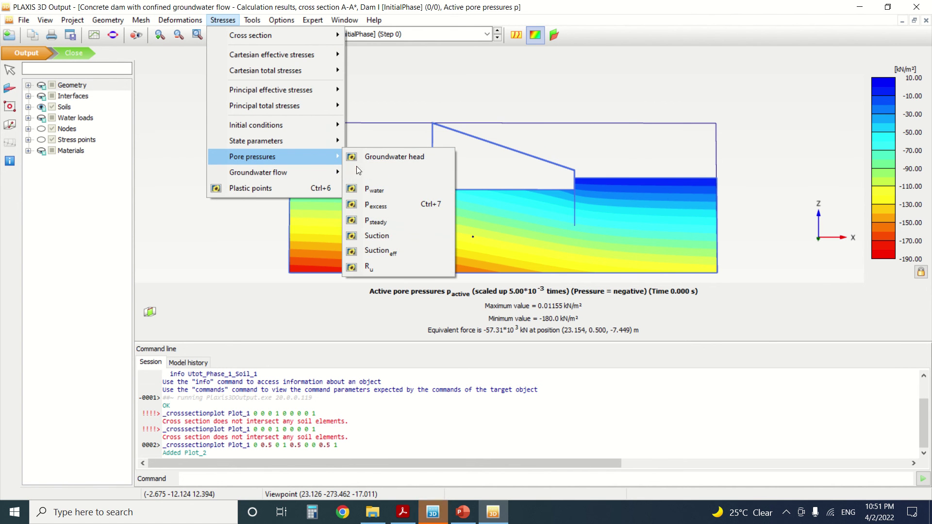
left_click(373, 187)
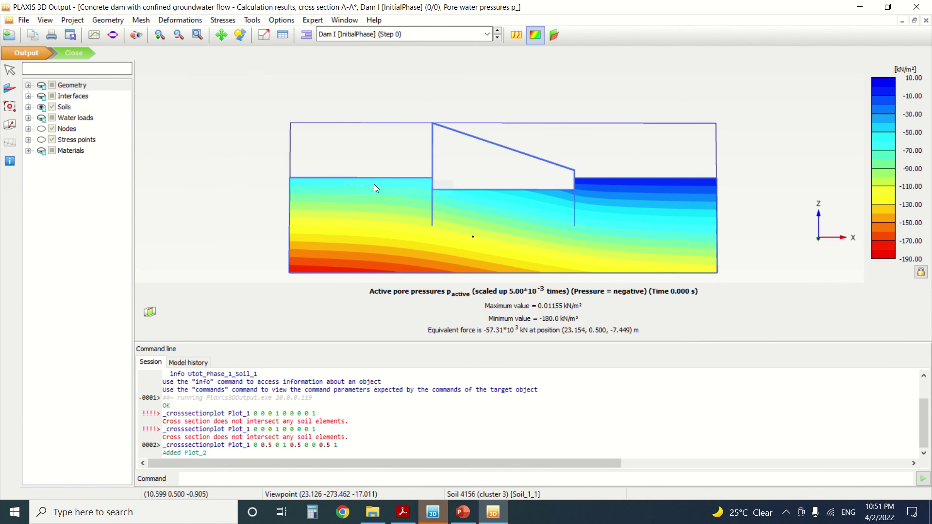
- Plot the horizontal groundwater flow component q_x on the Dam I cross section
left_click(223, 20)
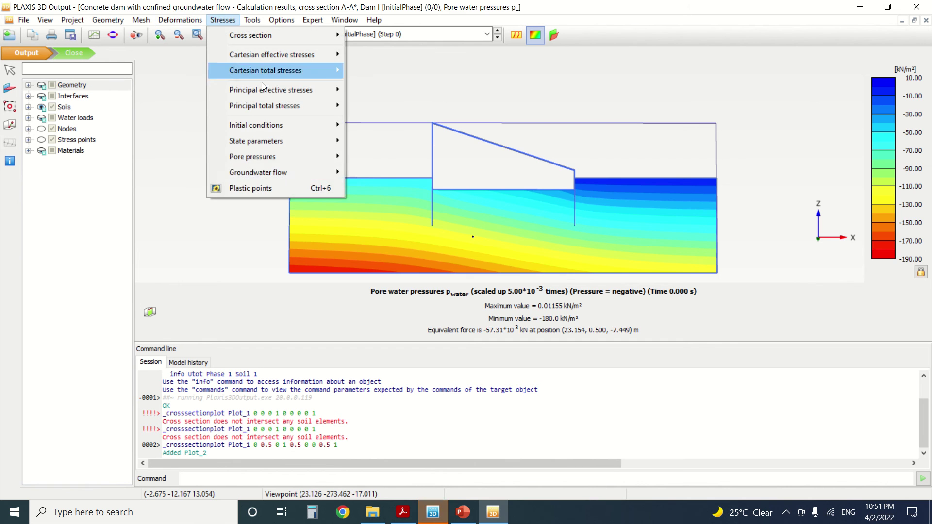
mouse_move(310, 171)
left_click(365, 187)
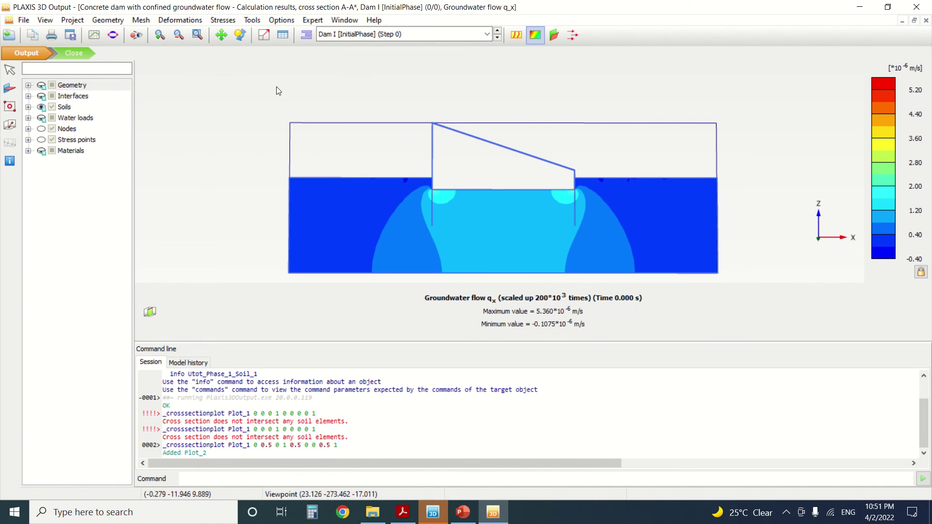
- Plot the total groundwater flow |q| on the cross section and inspect it around the upstream cutoff wall
left_click(201, 21)
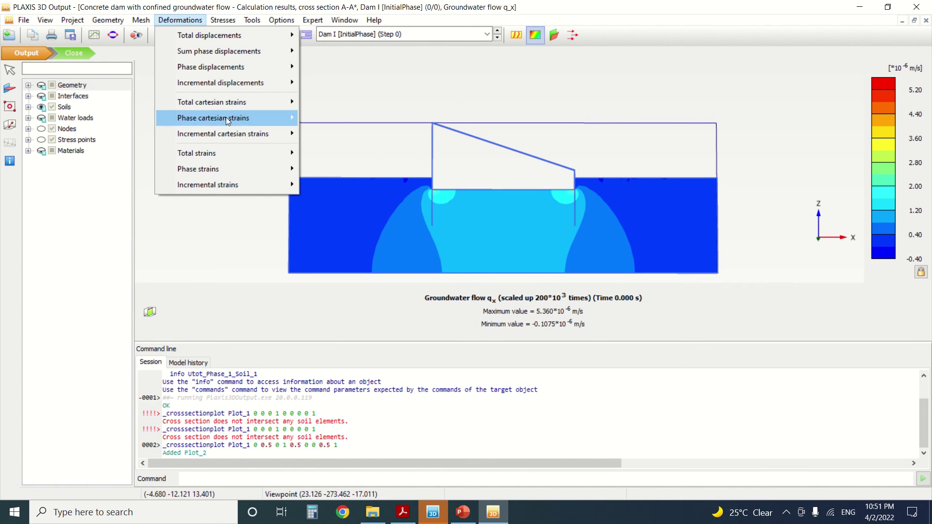
left_click(223, 20)
mouse_move(255, 169)
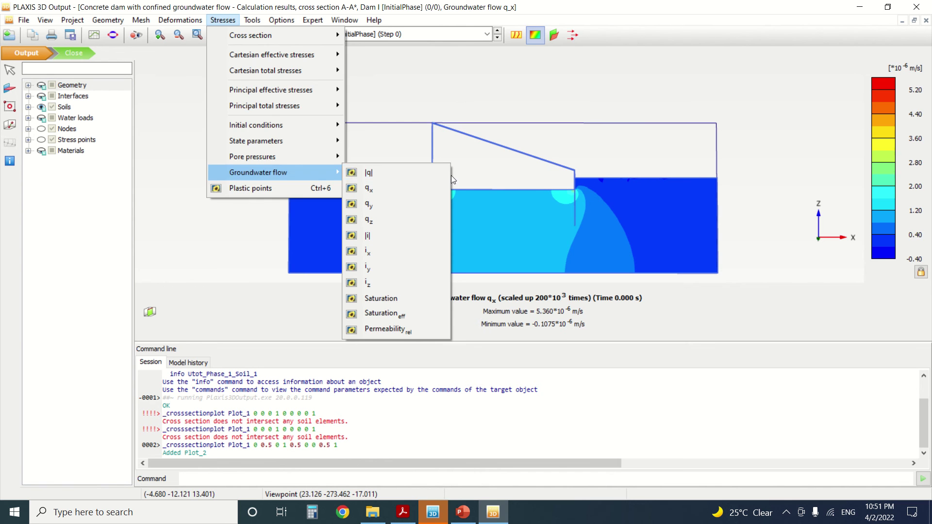
left_click(369, 173)
scroll(529, 218, "up", 3)
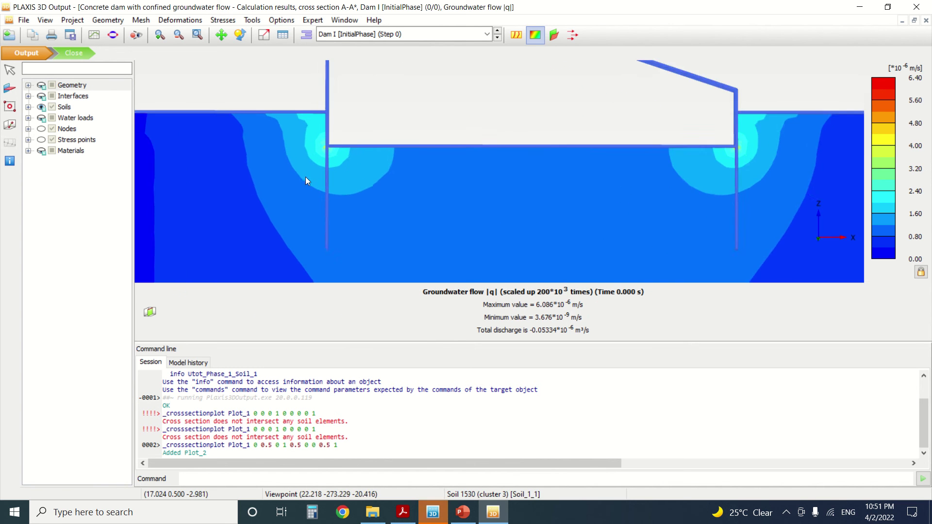
scroll(307, 109, "up", 2)
scroll(307, 109, "down", 1)
- Display the groundwater flow |q| as arrows and examine the flow direction around both cutoff walls of Dam I
left_click(572, 36)
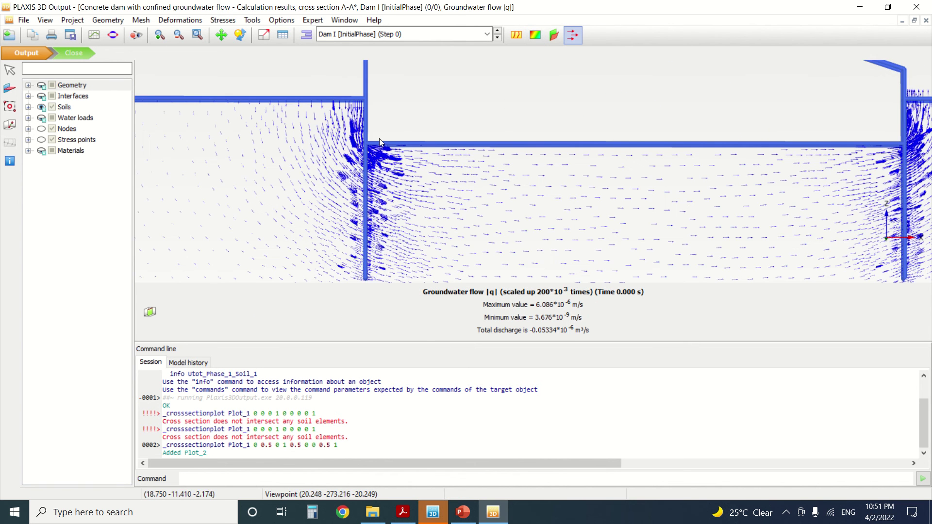
middle_click_drag(379, 138, 655, 134)
scroll(389, 150, "down", 2)
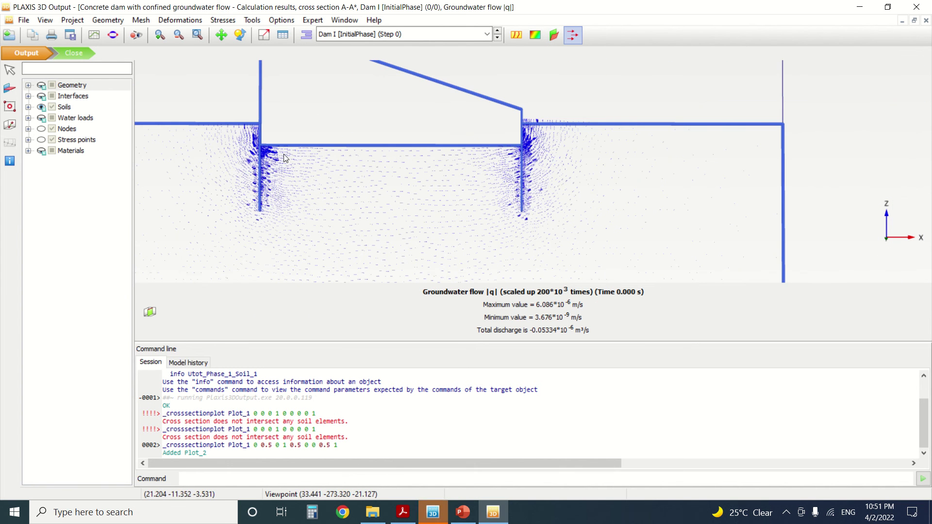
scroll(521, 134, "up", 3)
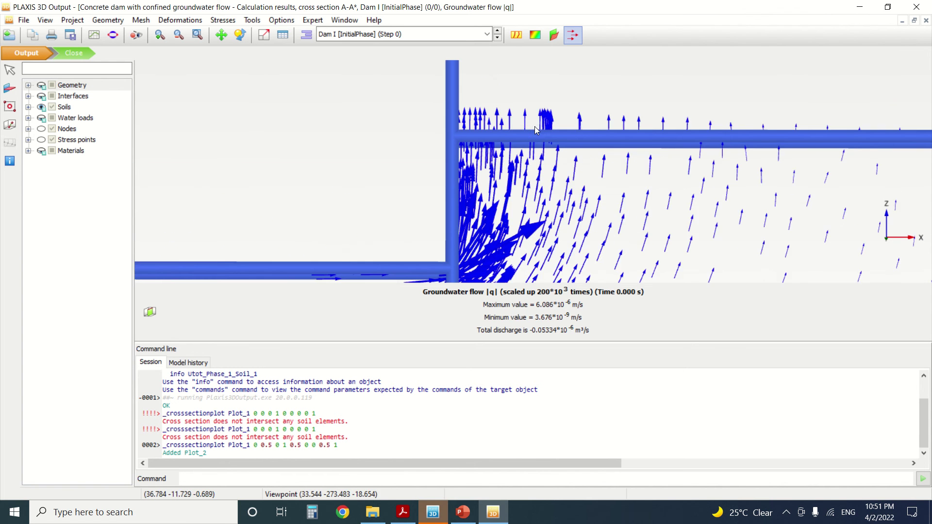
scroll(523, 121, "down", 4)
scroll(523, 117, "up", 5)
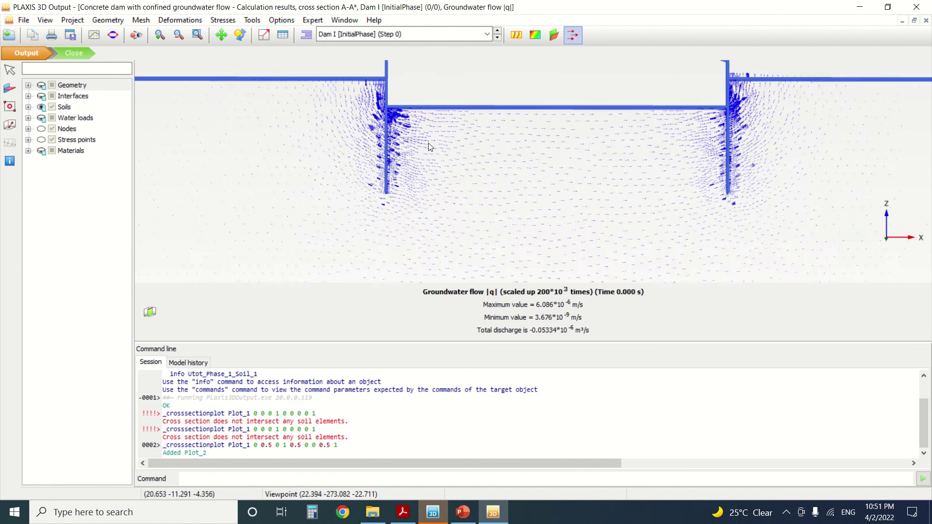
- Switch the results to Dam II [Phase_1] and examine the flow arrows around the tip of the upstream cutoff wall
left_click(407, 35)
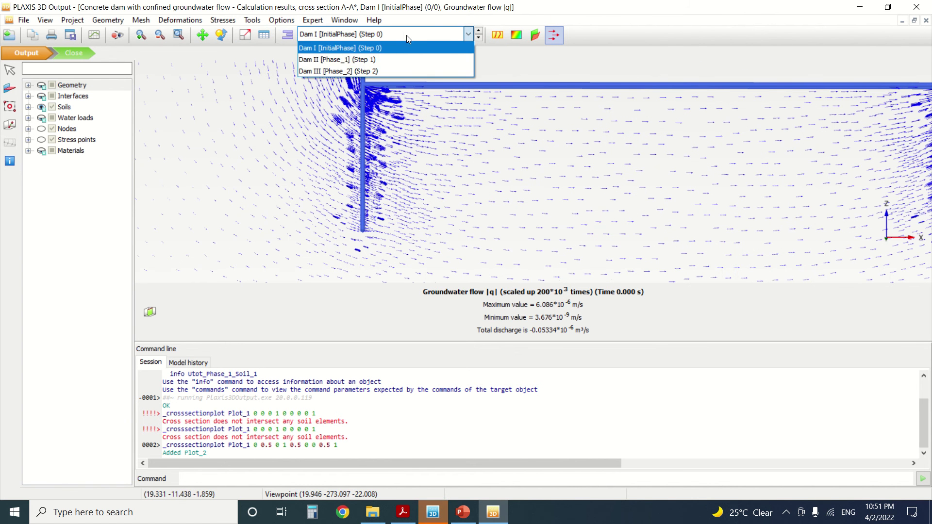
left_click(395, 60)
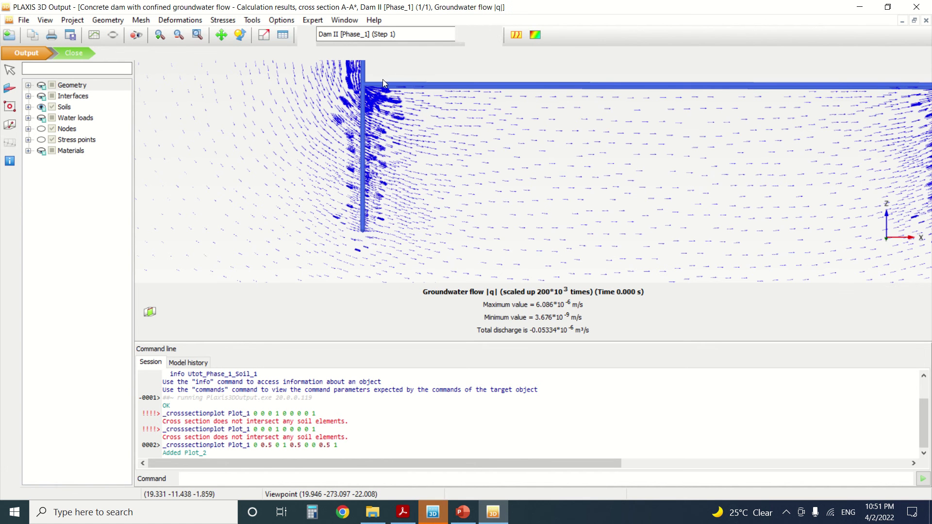
scroll(375, 99, "up", 1)
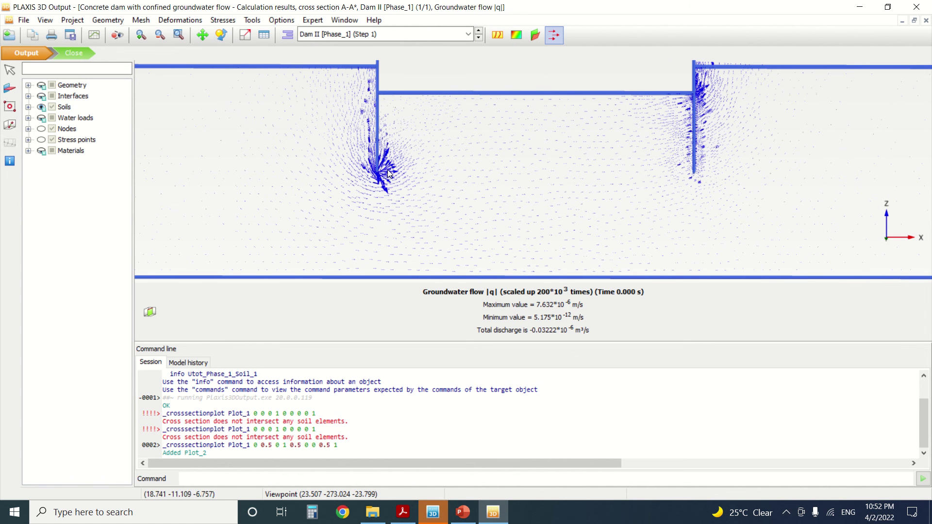
scroll(387, 223, "up", 8)
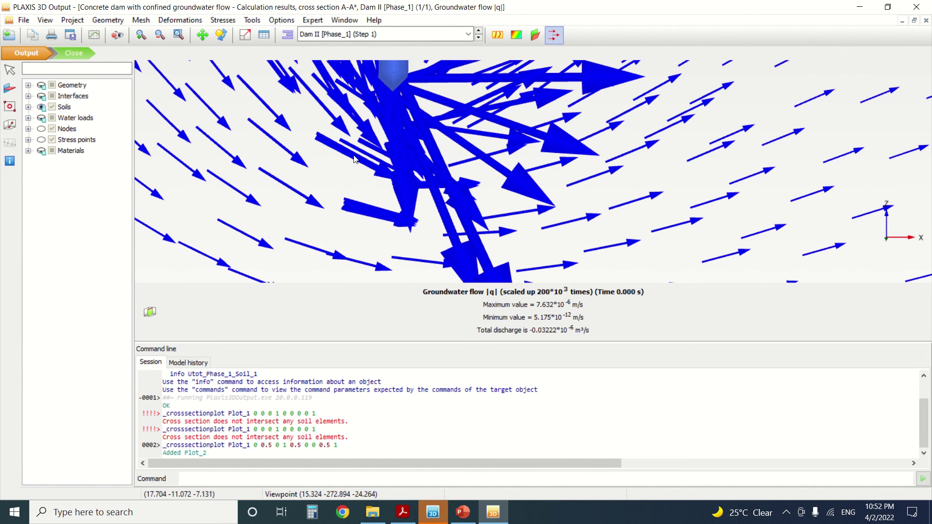
scroll(355, 159, "down", 8)
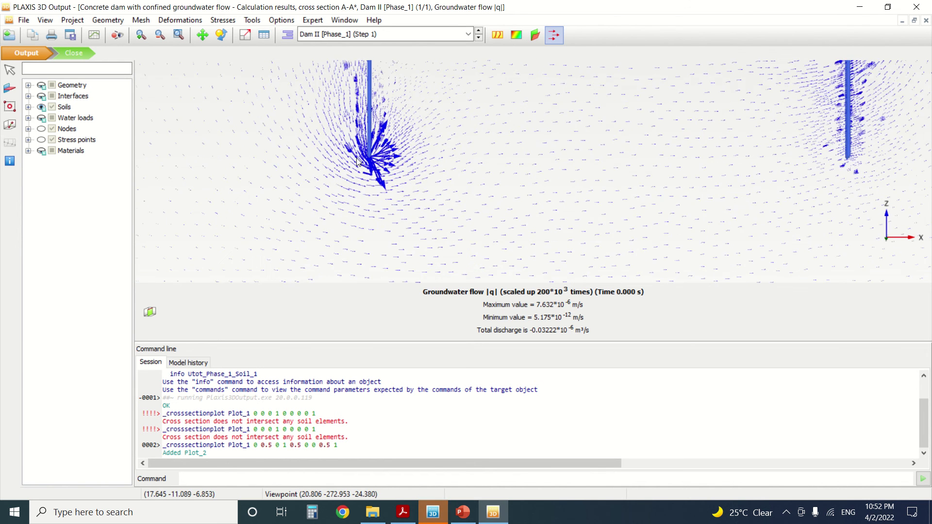
scroll(357, 162, "down", 6)
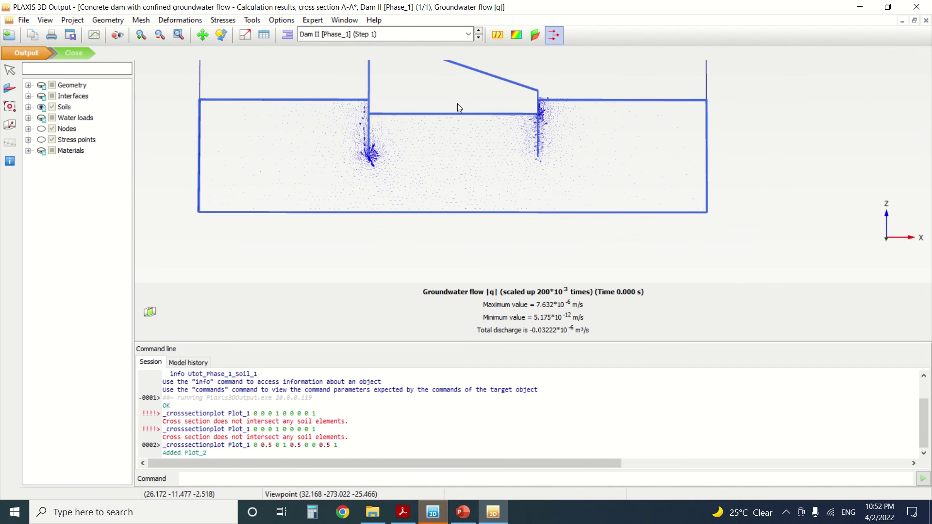
- Switch the flow arrow plot to Dam III [Phase_2] and examine the arrows around both cutoff walls
scroll(458, 104, "up", 2)
left_click(383, 34)
left_click(375, 72)
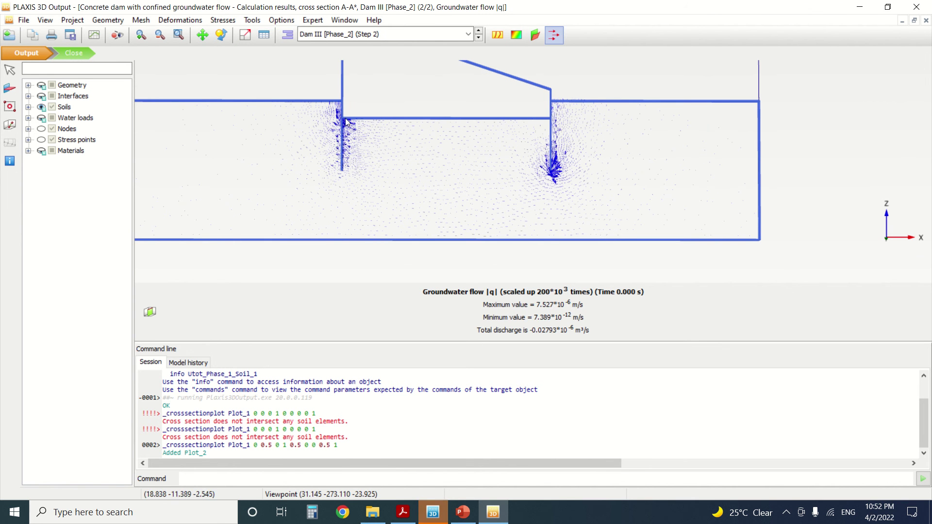
scroll(548, 181, "up", 1)
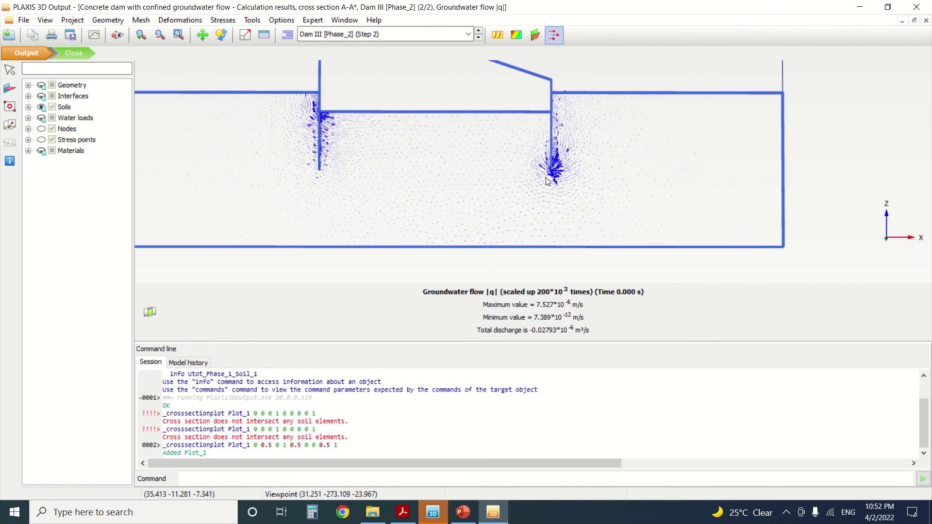
scroll(380, 210, "down", 3)
- Plot the groundwater head on the cross section and view it for Dam I [InitialPhase], followed by Dam II [Phase_1]
left_click(228, 22)
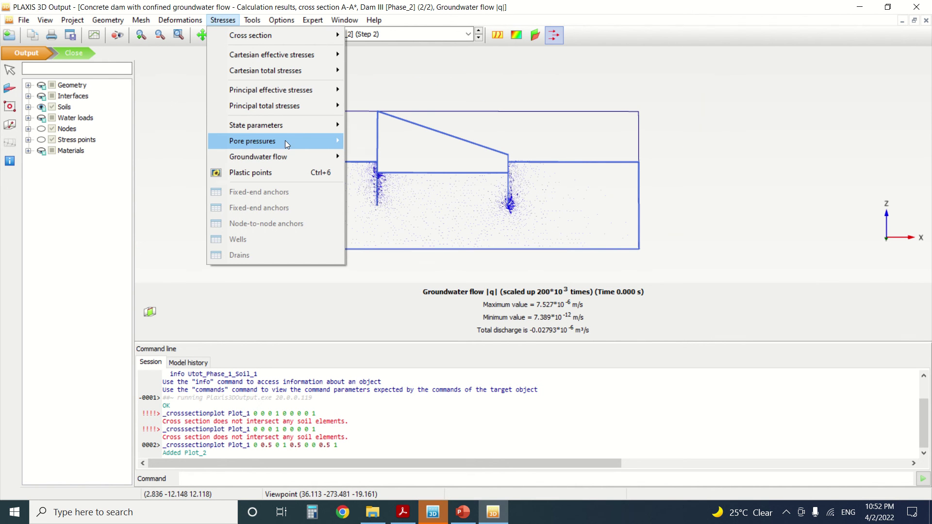
mouse_move(287, 141)
left_click(391, 143)
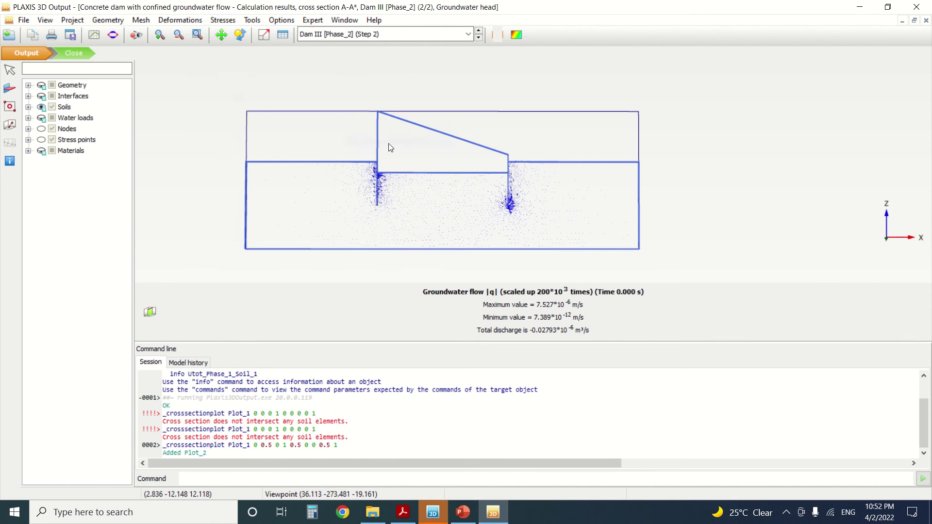
left_click(343, 33)
left_click(345, 45)
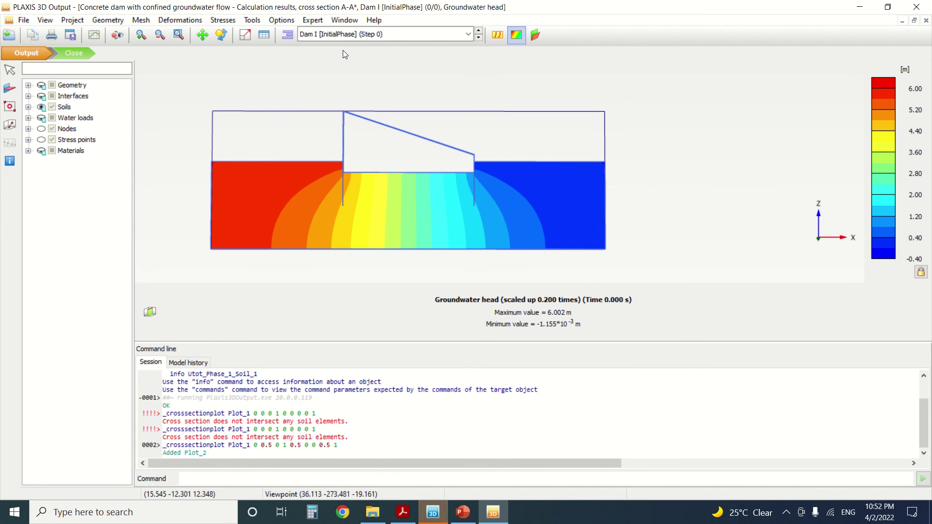
left_click(369, 38)
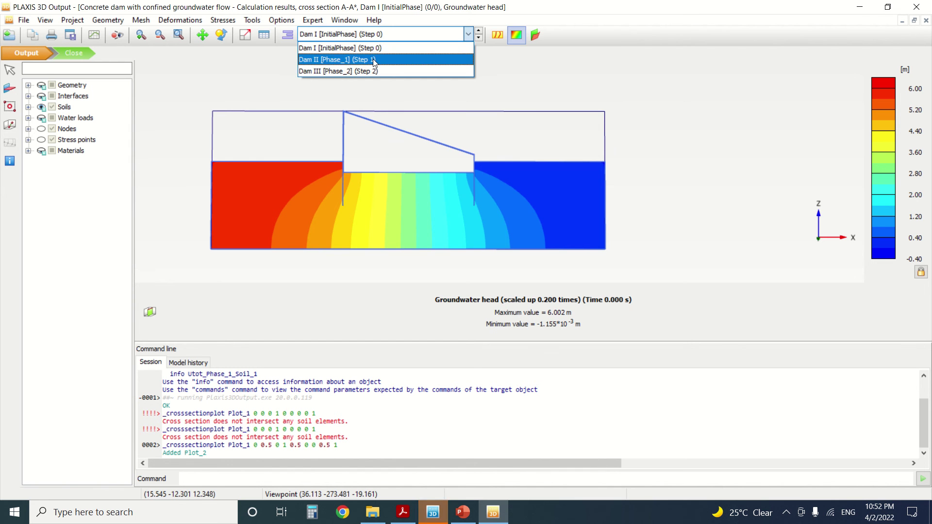
left_click(373, 59)
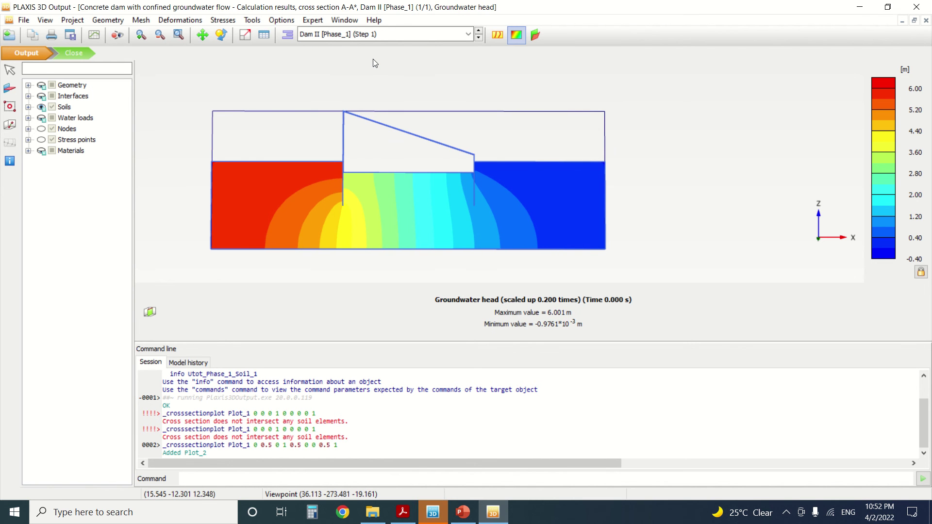
- Switch the groundwater head plot to Dam III [Phase_2] and examine the head at the upstream and downstream cutoff walls
left_click(375, 34)
left_click(396, 72)
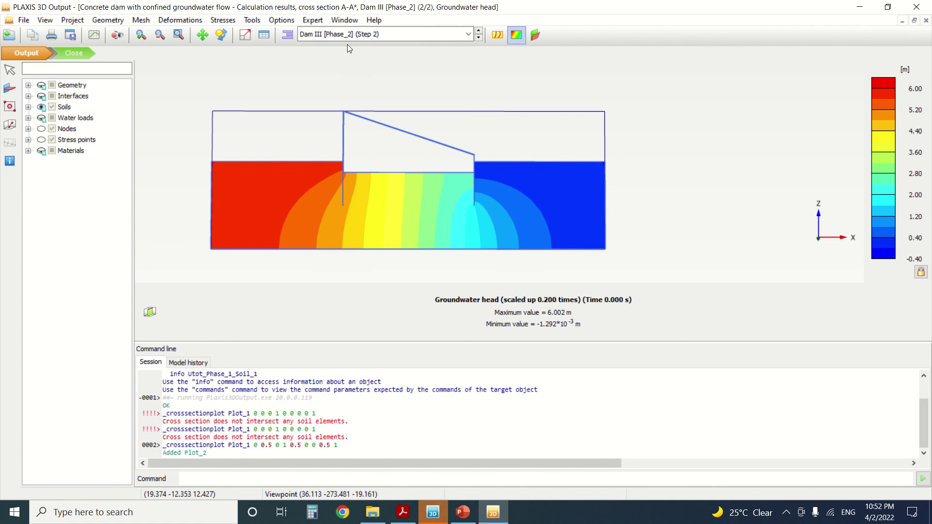
scroll(344, 175, "up", 5)
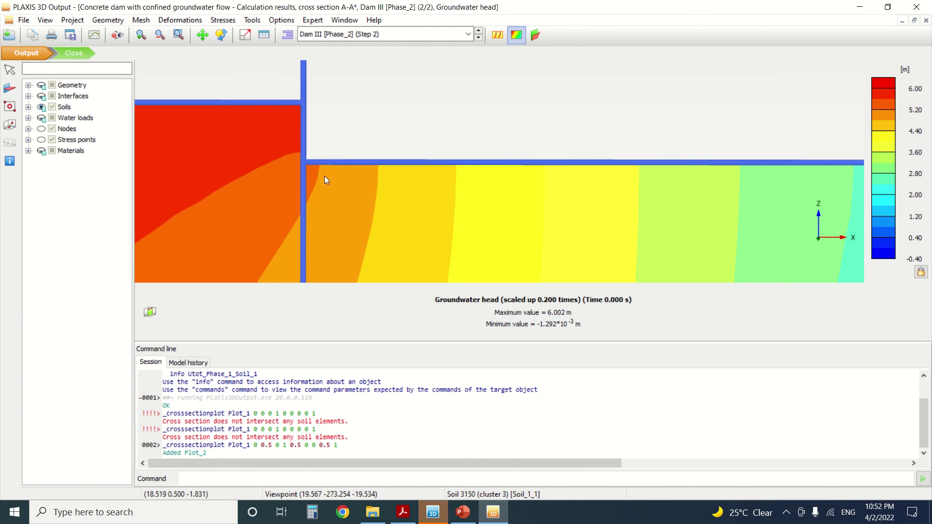
scroll(309, 167, "down", 1)
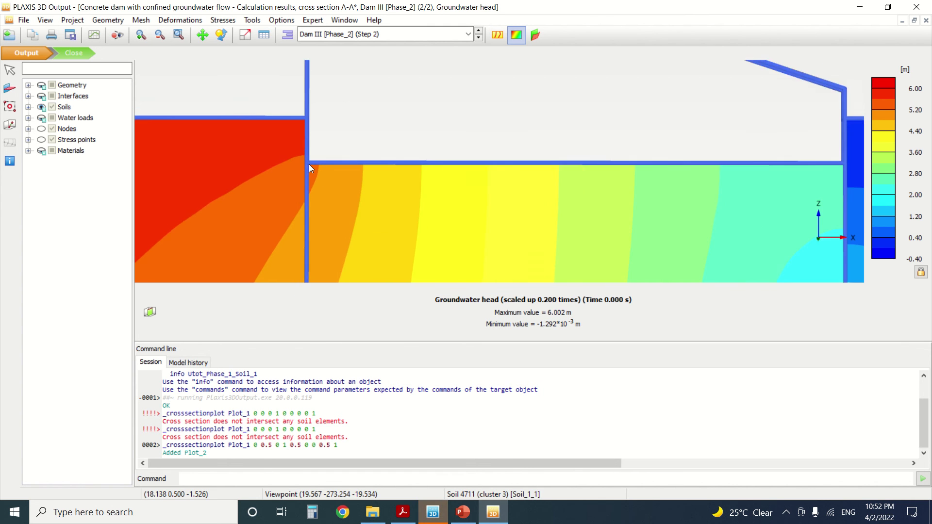
scroll(308, 167, "down", 3)
scroll(523, 176, "up", 1)
scroll(514, 162, "up", 3)
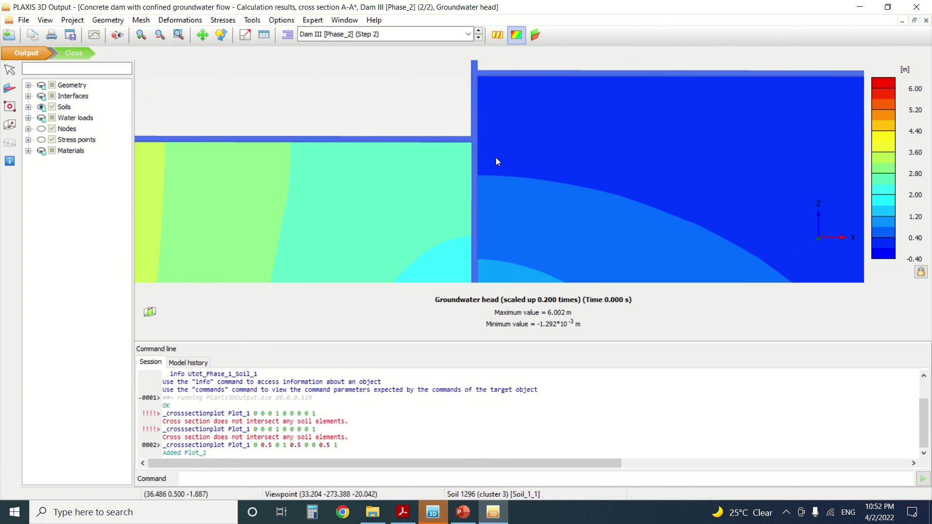
scroll(497, 158, "down", 3)
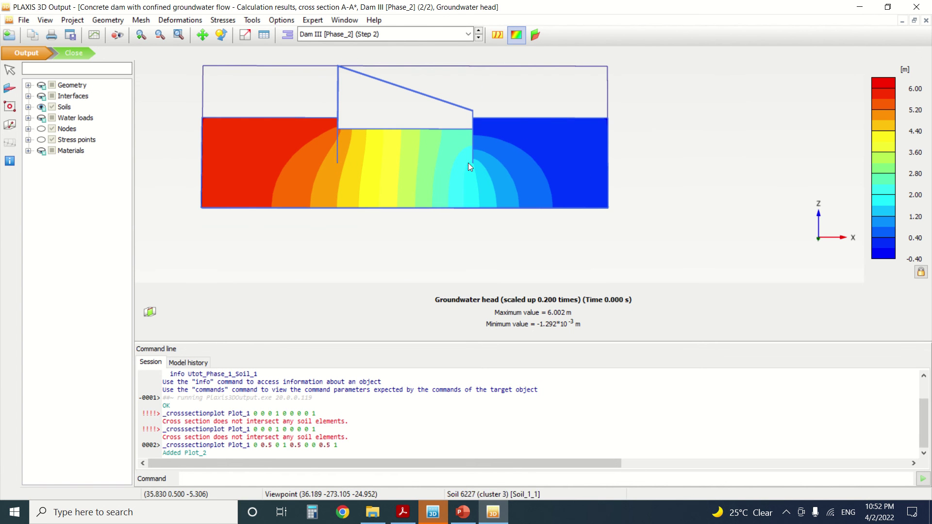
- Switch the groundwater head plot to Dam II [Phase_1] and examine the head on both sides of the upstream cutoff wall
left_click(468, 34)
left_click(405, 54)
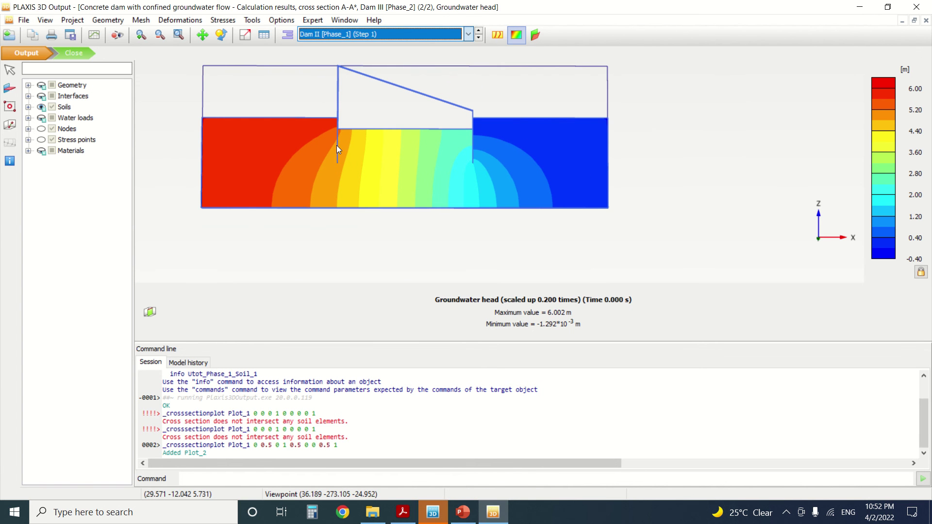
scroll(337, 147, "up", 4)
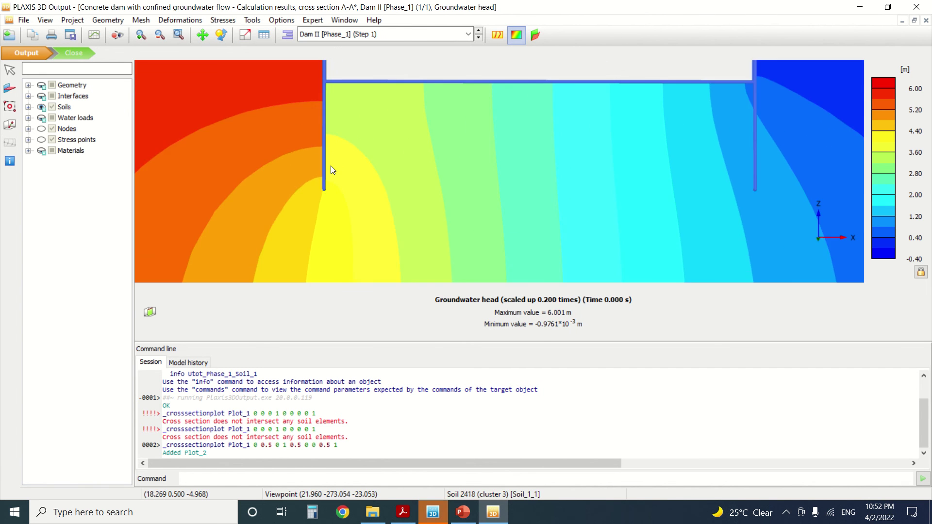
scroll(326, 86, "up", 4)
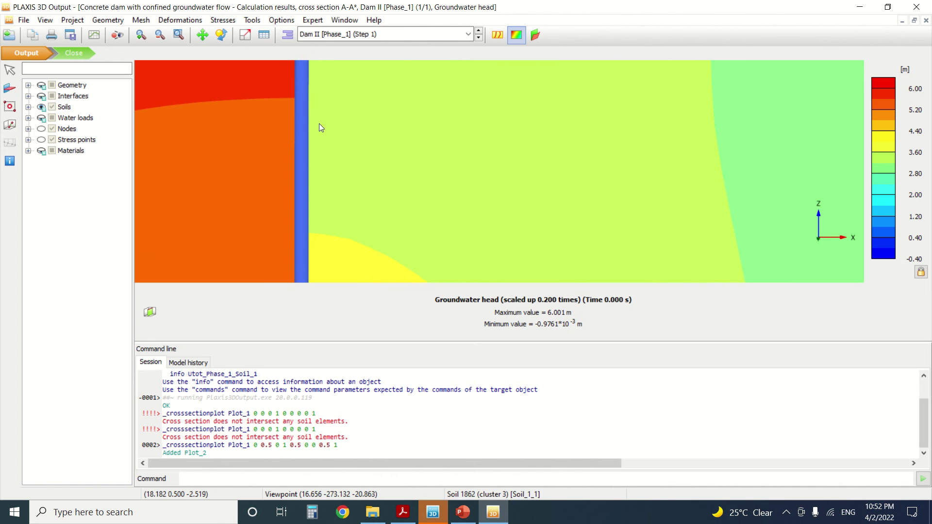
scroll(335, 78, "down", 2)
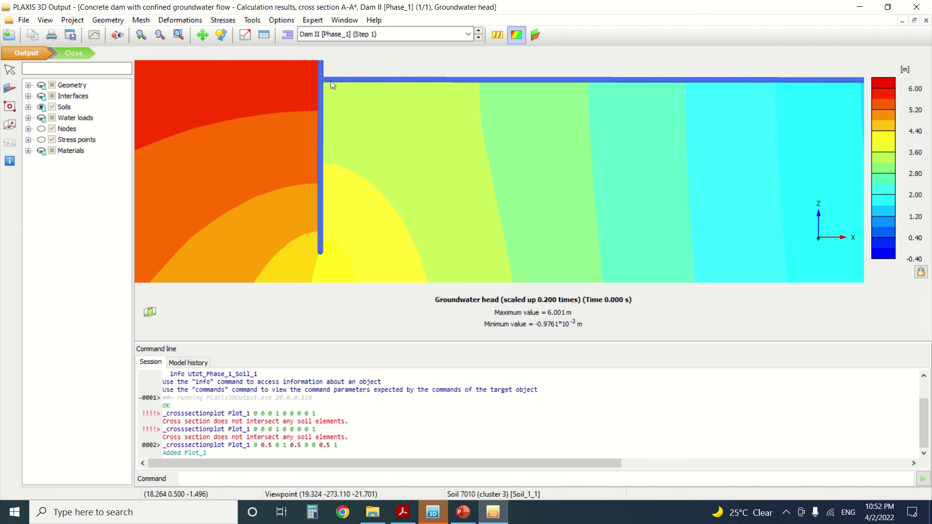
scroll(354, 153, "down", 3)
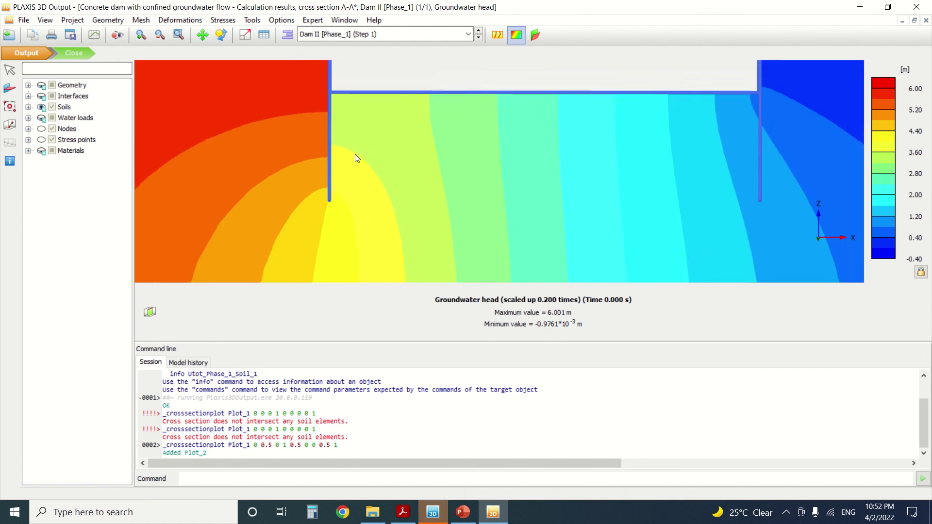
scroll(392, 150, "down", 2)
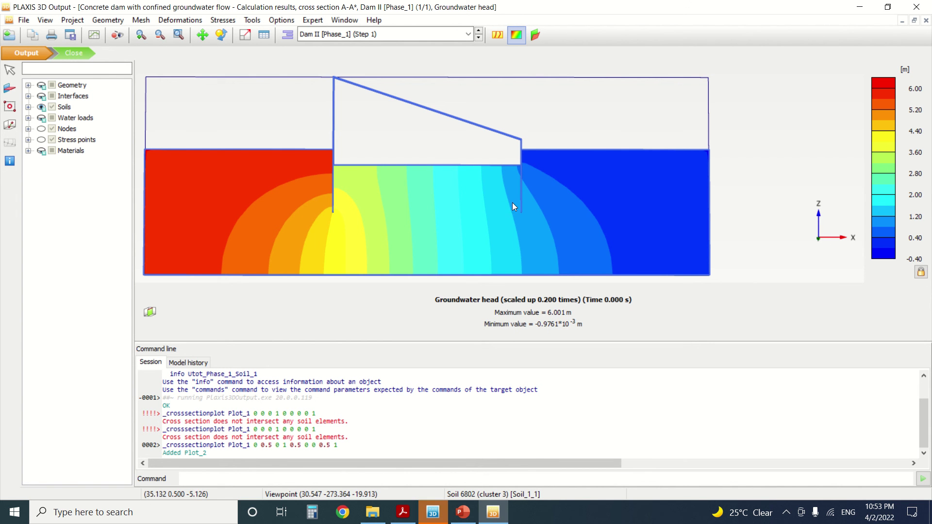
- Compare the groundwater head beneath the dam base for Dam I, Dam III and Dam II in turn
left_click(373, 35)
left_click(371, 43)
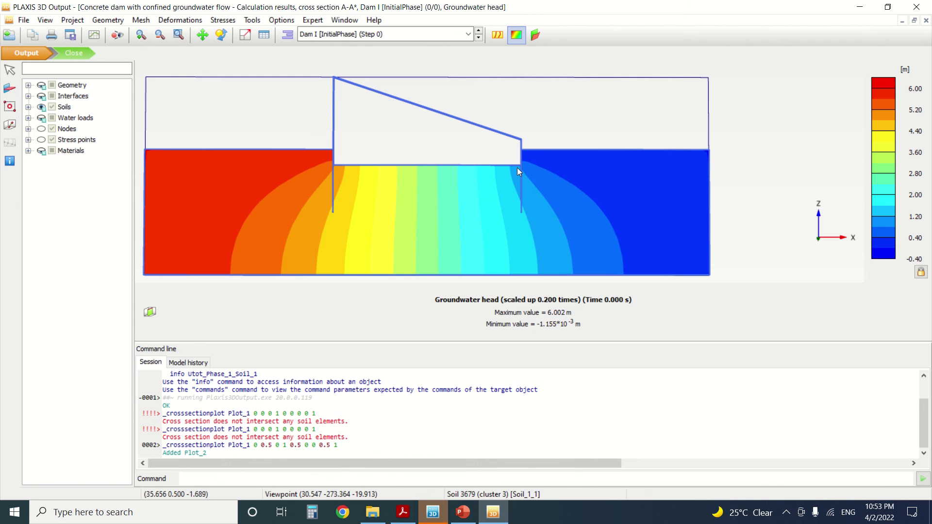
left_click(335, 34)
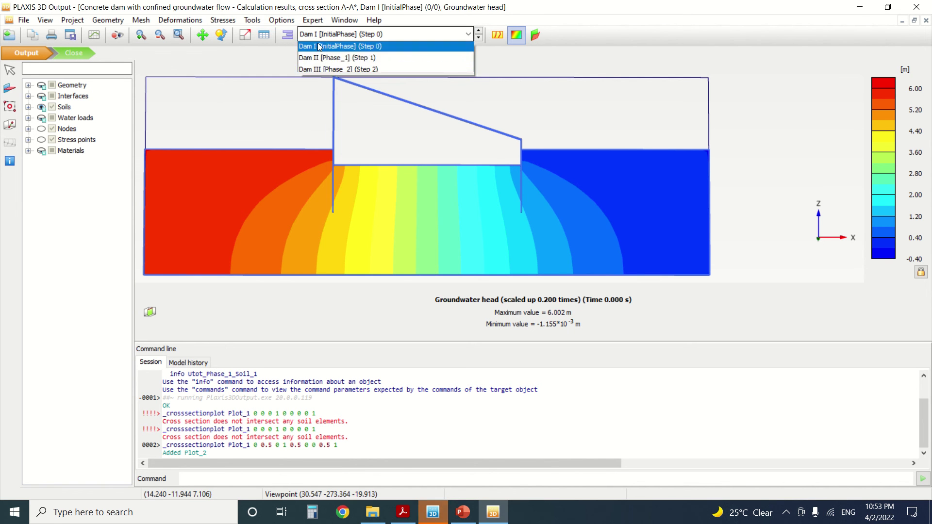
left_click(327, 71)
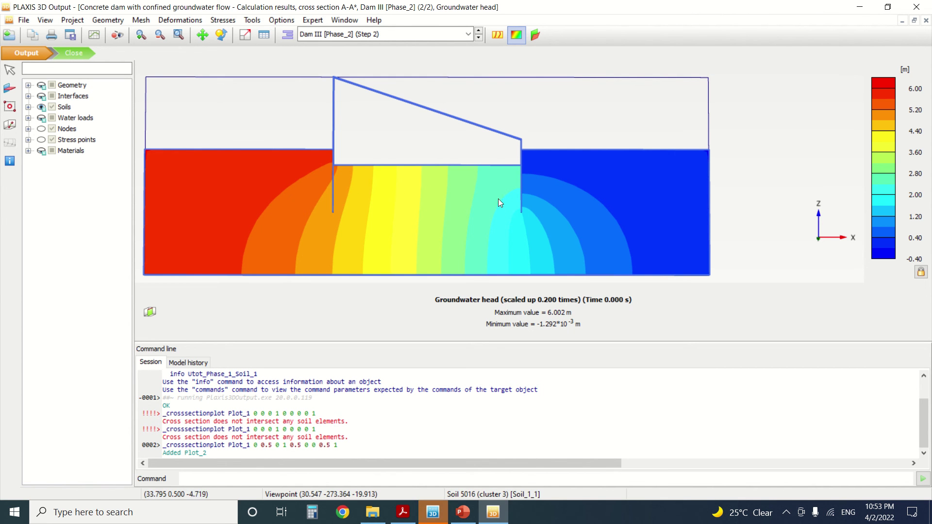
left_click(338, 35)
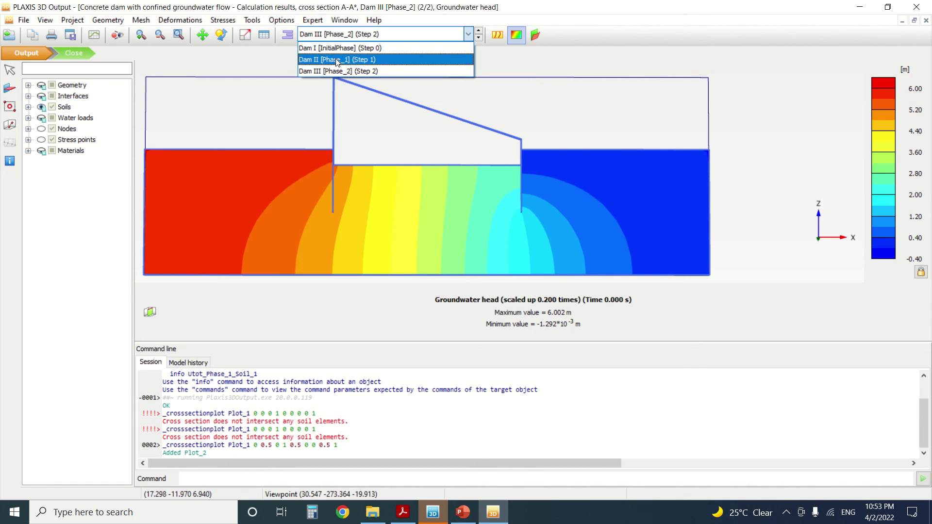
left_click(336, 58)
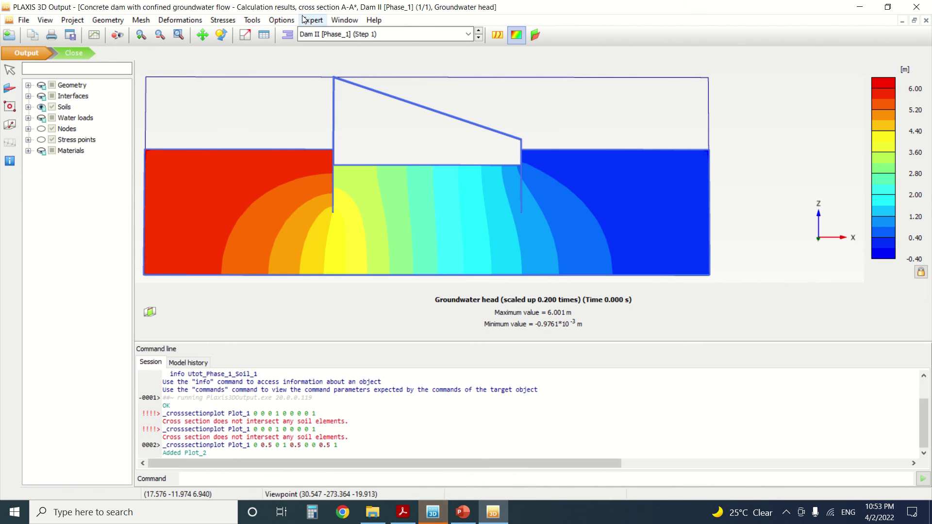
- Display the groundwater flow |q| of Dam II as arrows and examine the flow around the downstream cutoff wall
left_click(223, 20)
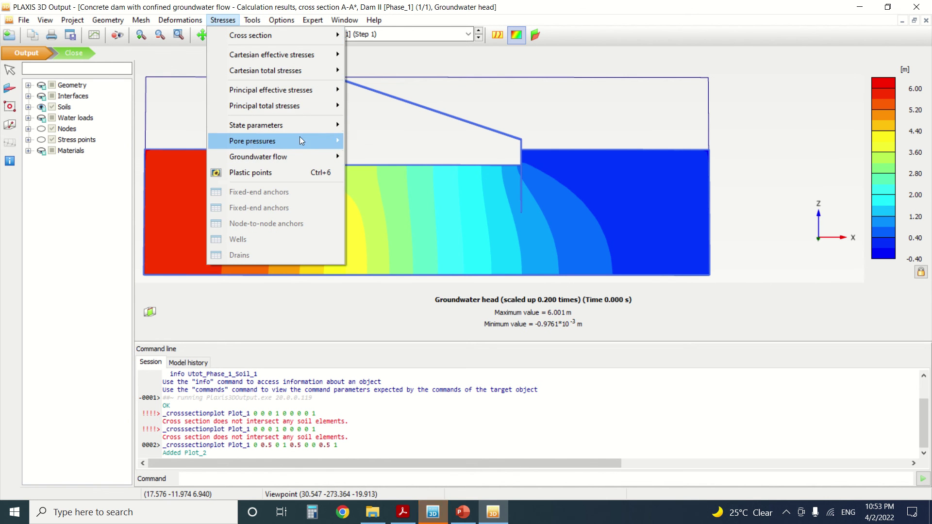
mouse_move(301, 153)
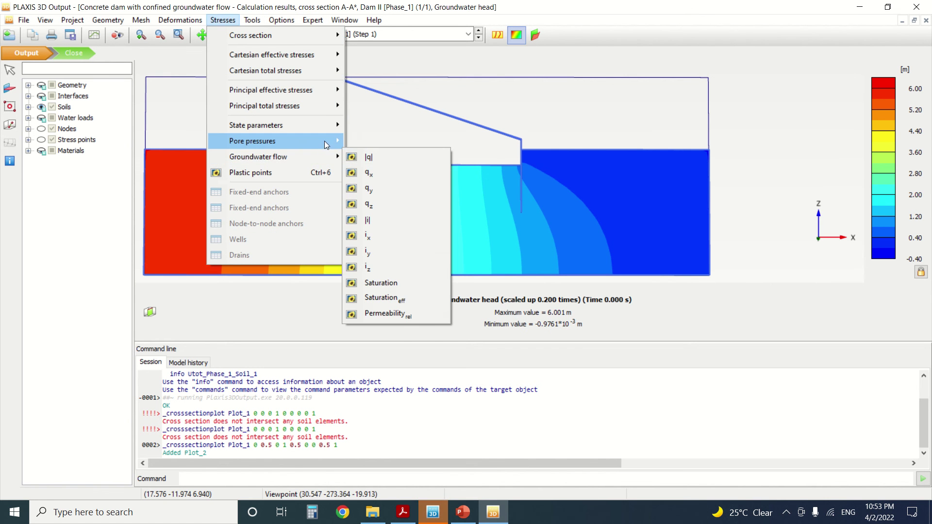
left_click(356, 157)
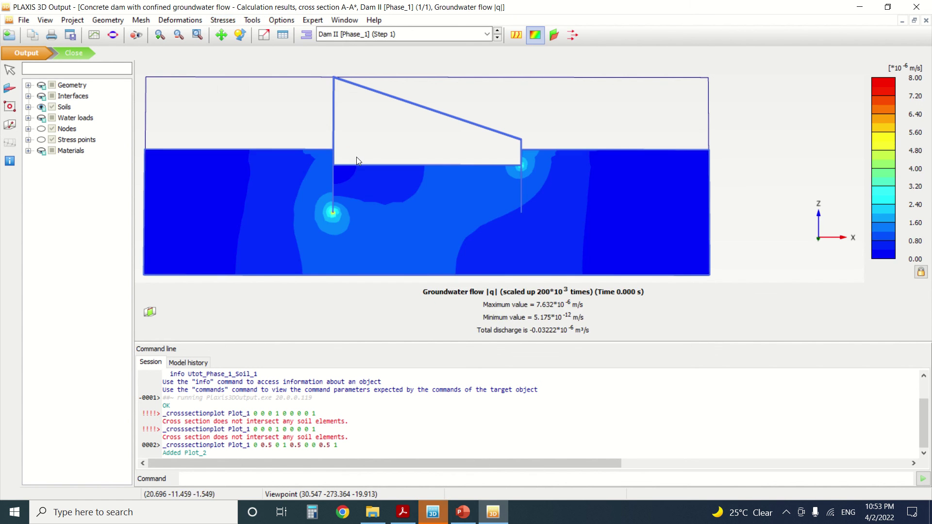
left_click(572, 34)
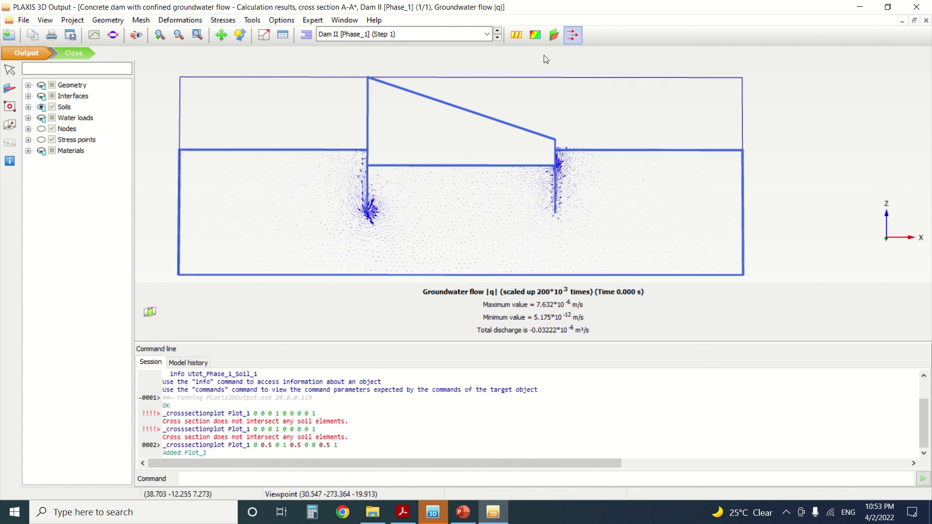
scroll(529, 213, "up", 5)
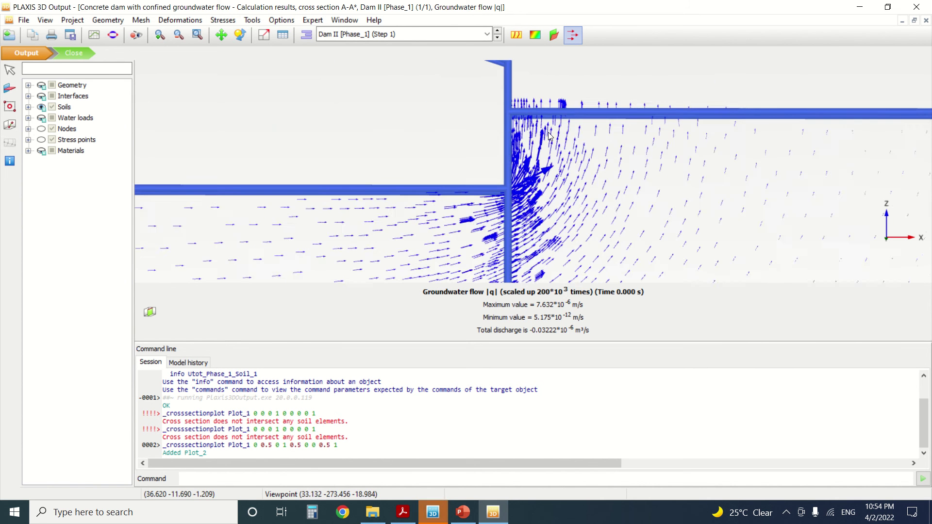
scroll(547, 136, "down", 6)
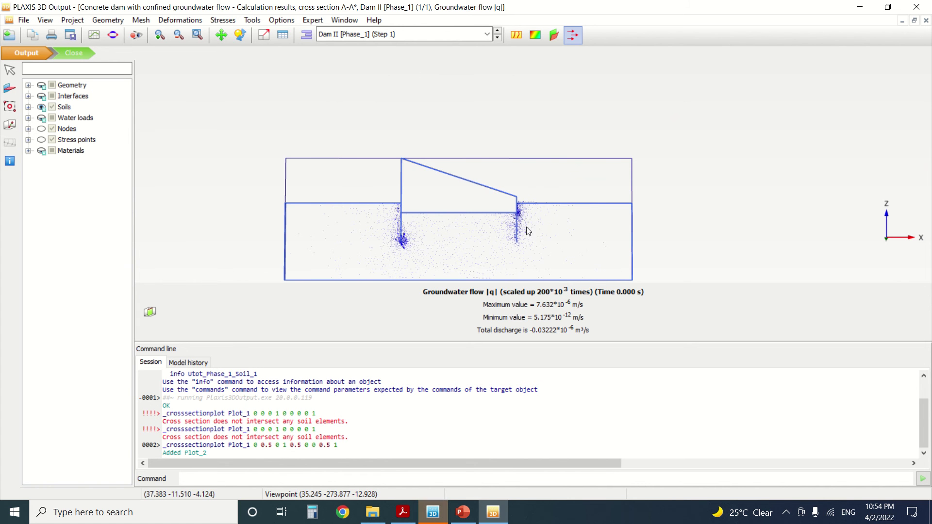
scroll(493, 259, "up", 2)
scroll(493, 258, "up", 2)
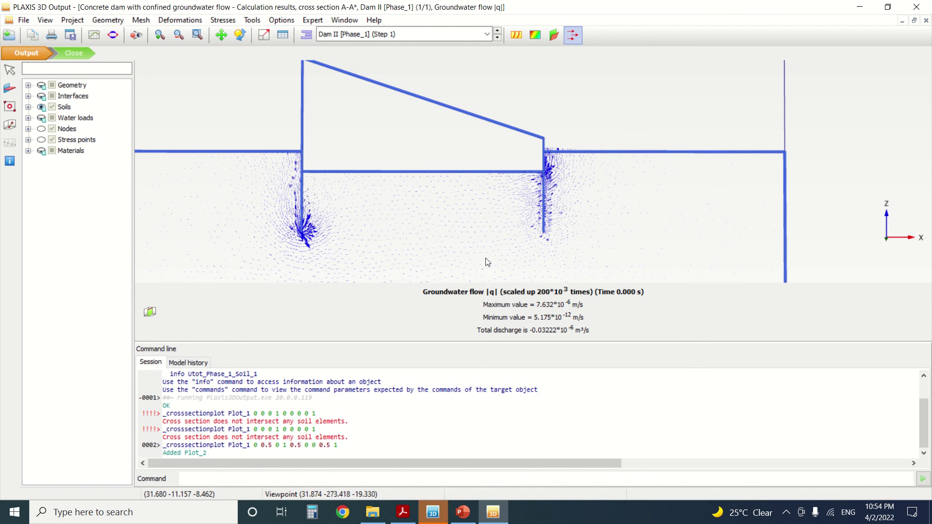
key("super")
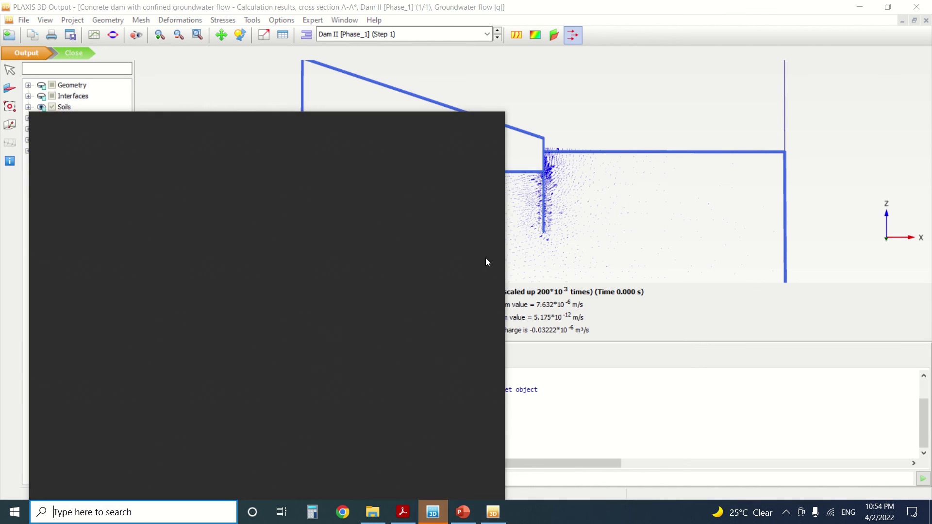